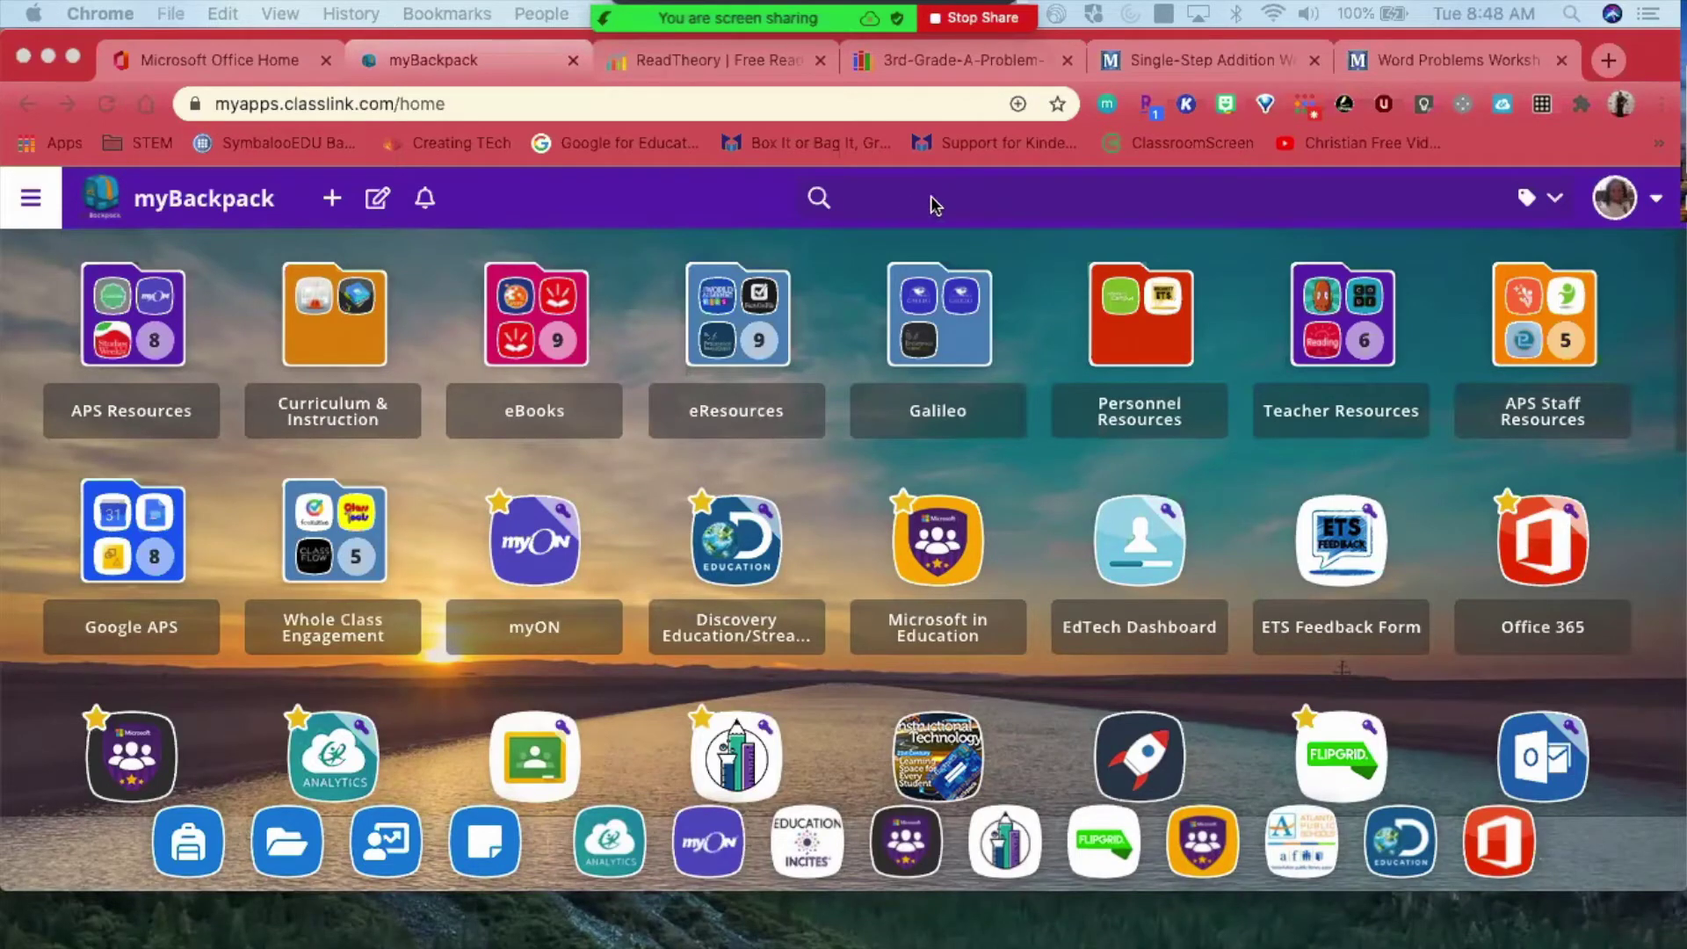
- Open Microsoft Forms through Office 365 and create a new quiz
left_click(1539, 538)
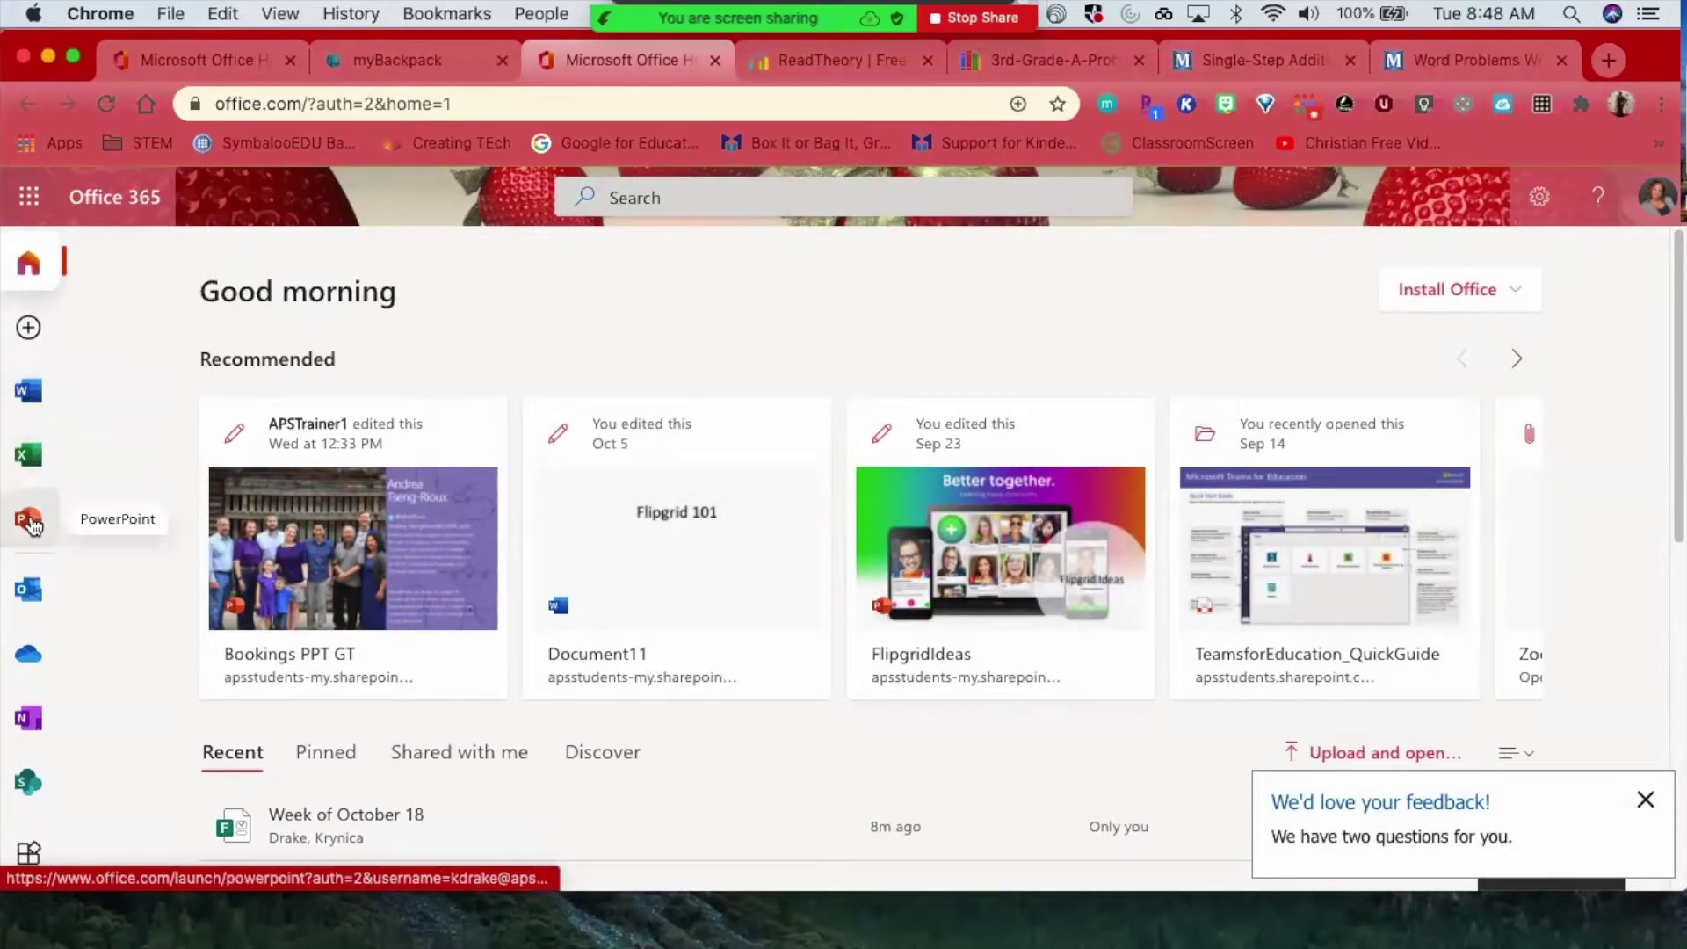
scroll(35, 659, "down", 3)
scroll(39, 665, "down", 2)
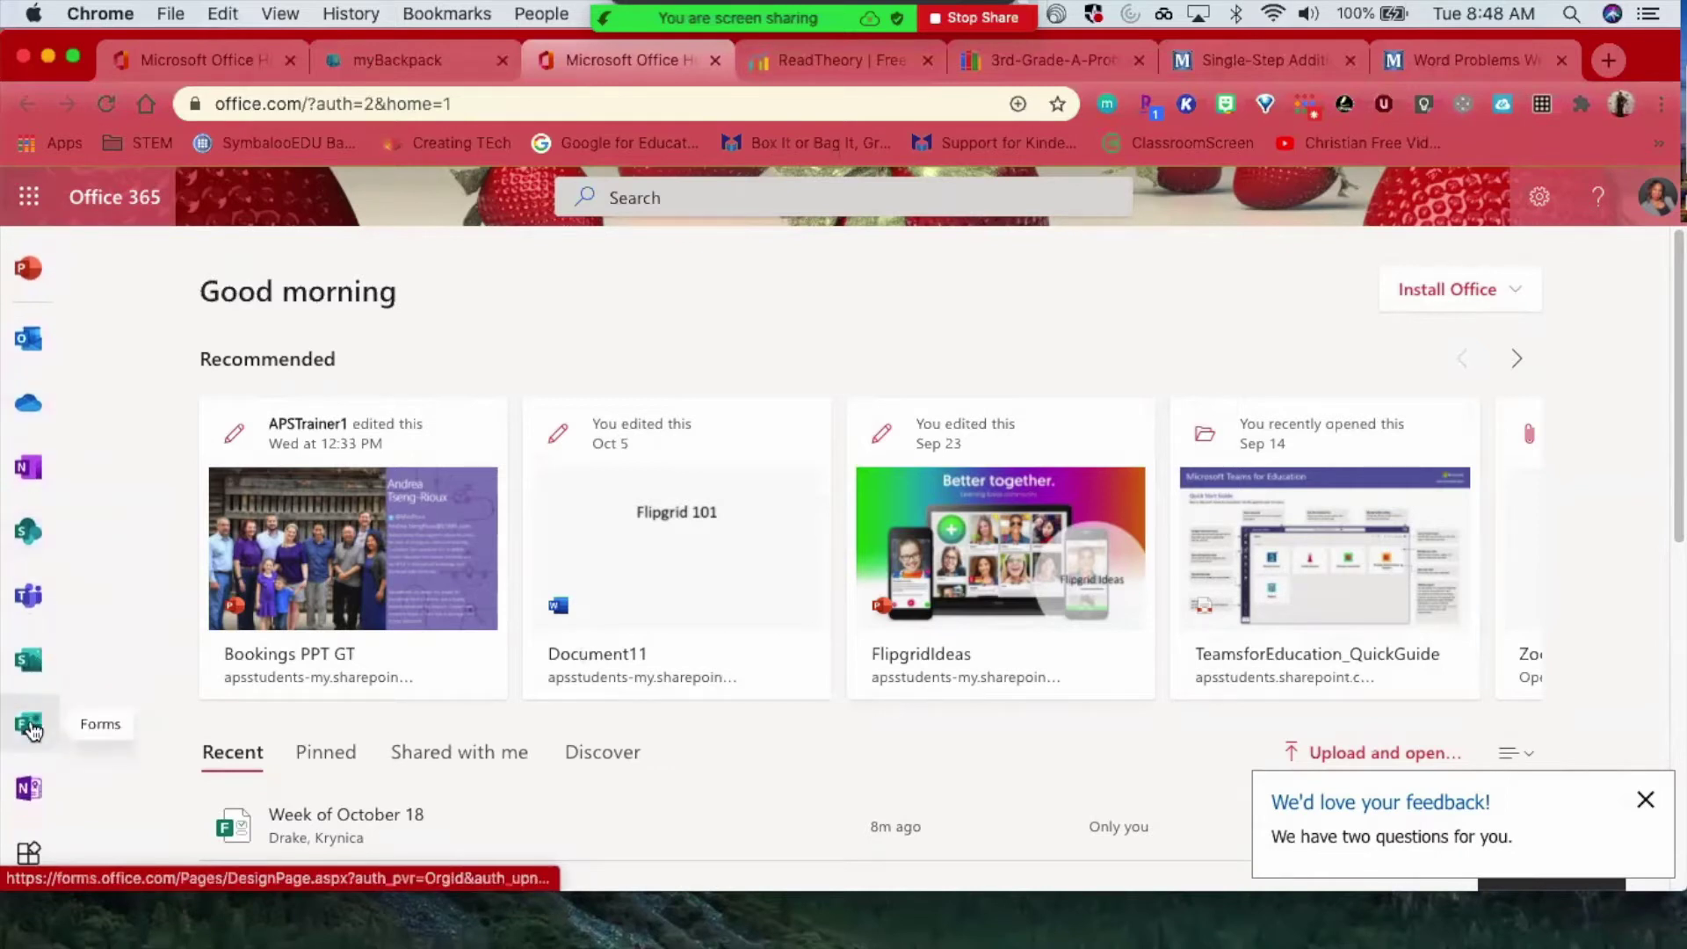
left_click(31, 727)
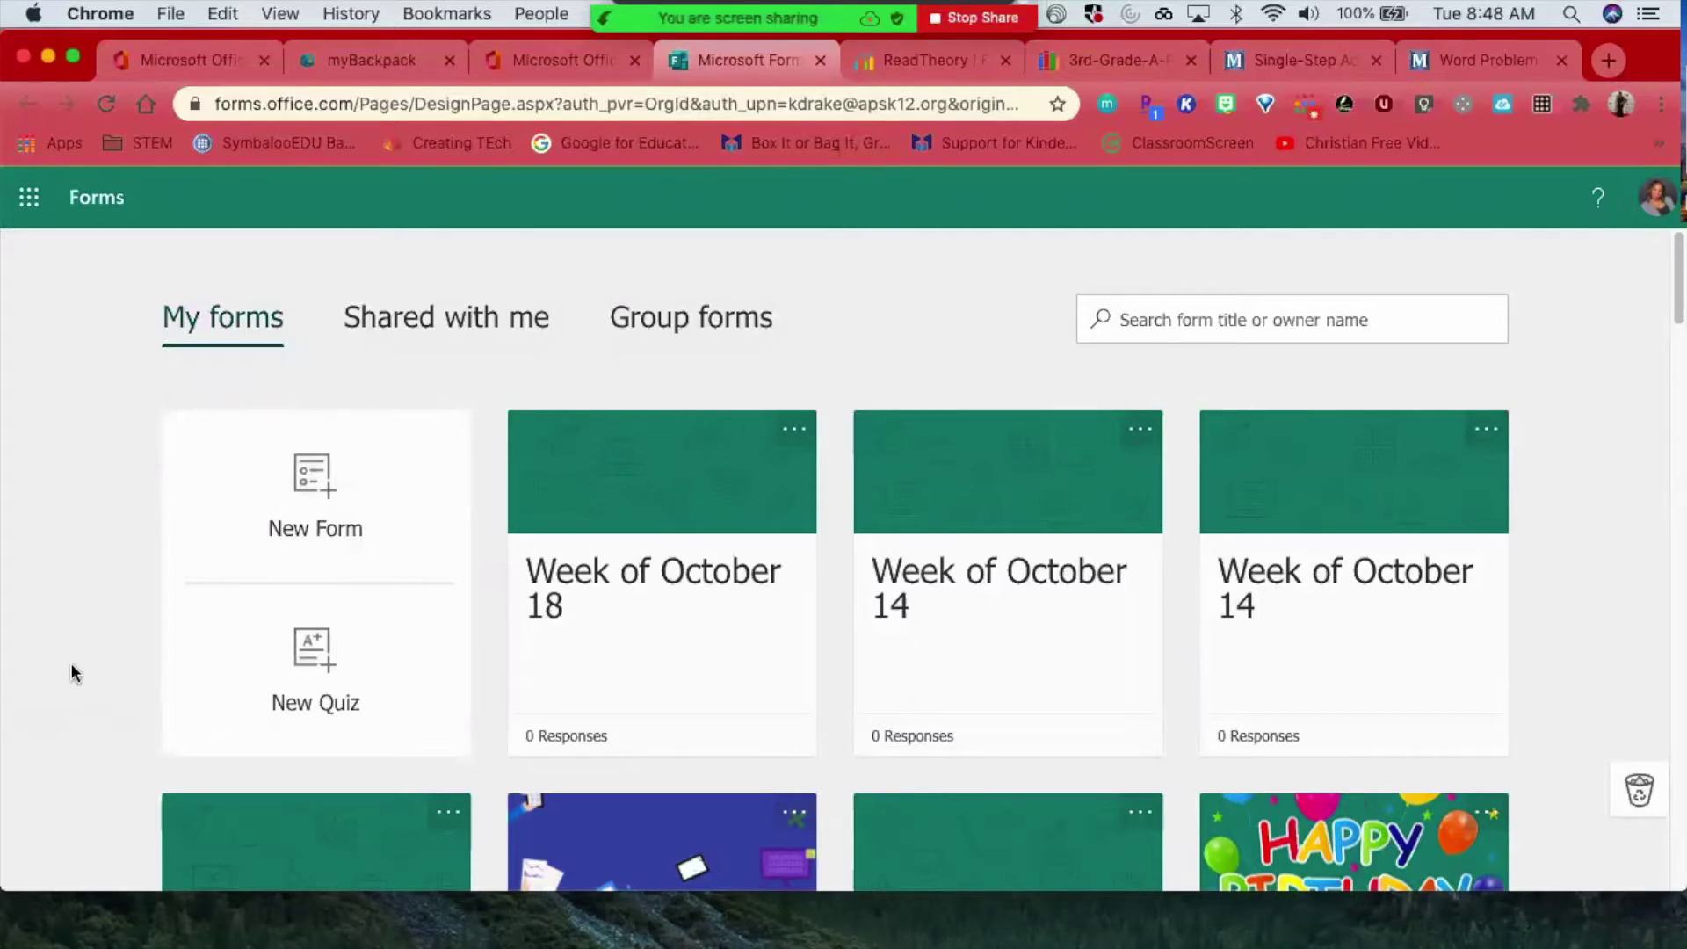
left_click(334, 672)
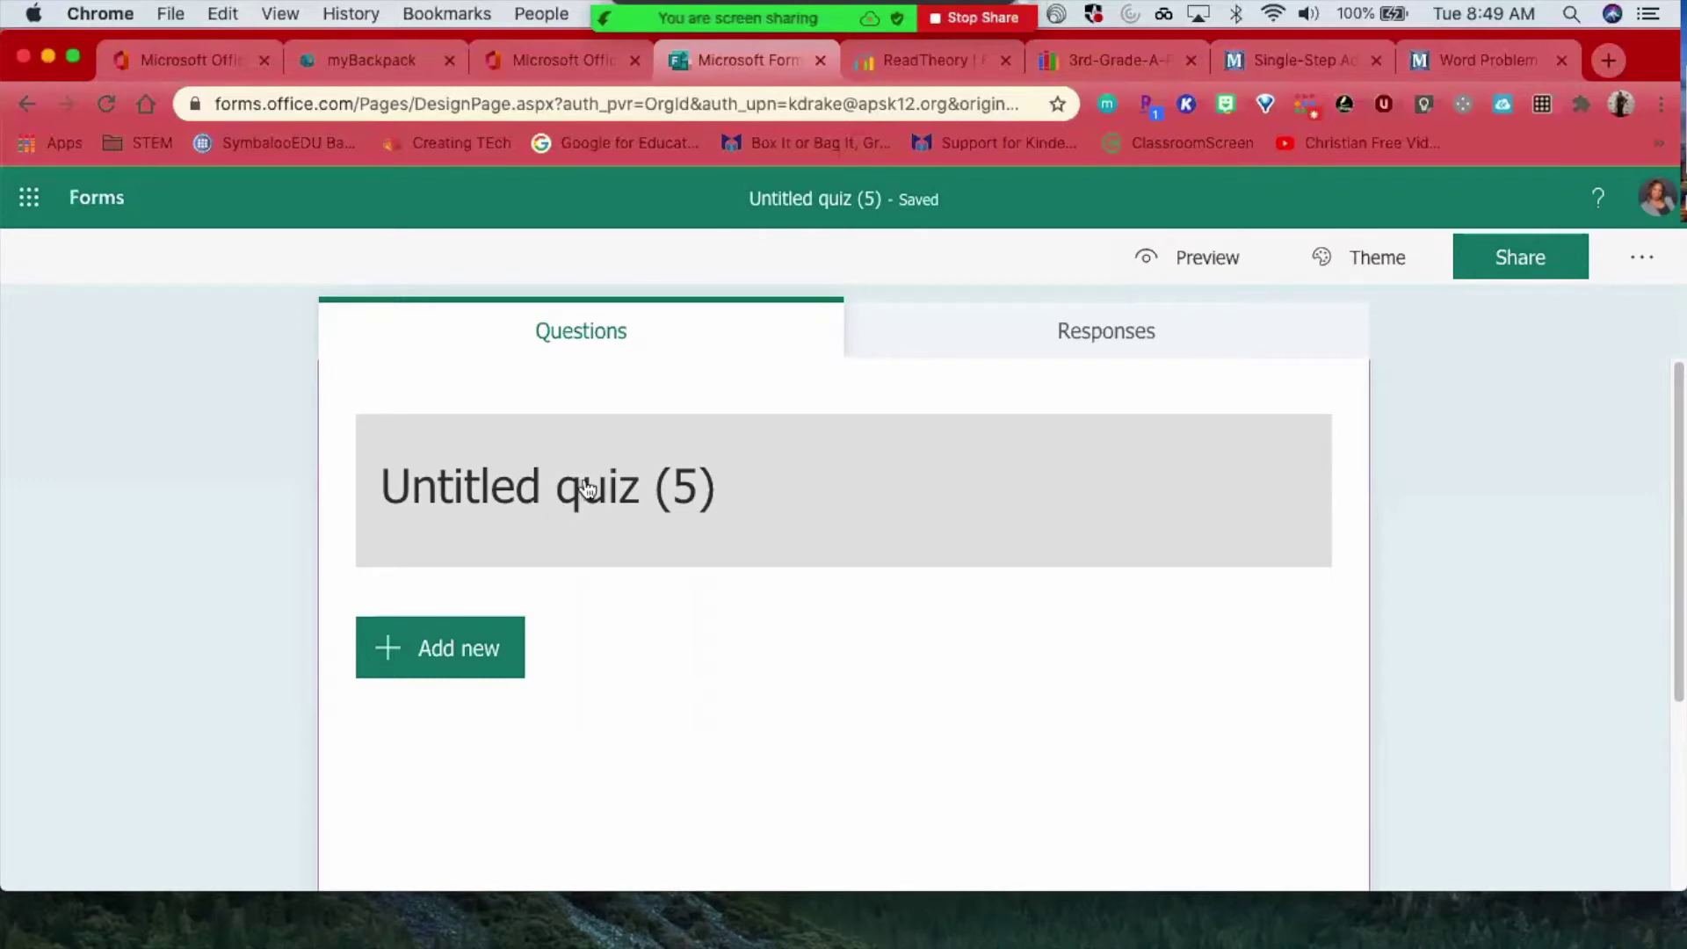
- Title the quiz "Week of October 19"
left_click(582, 492)
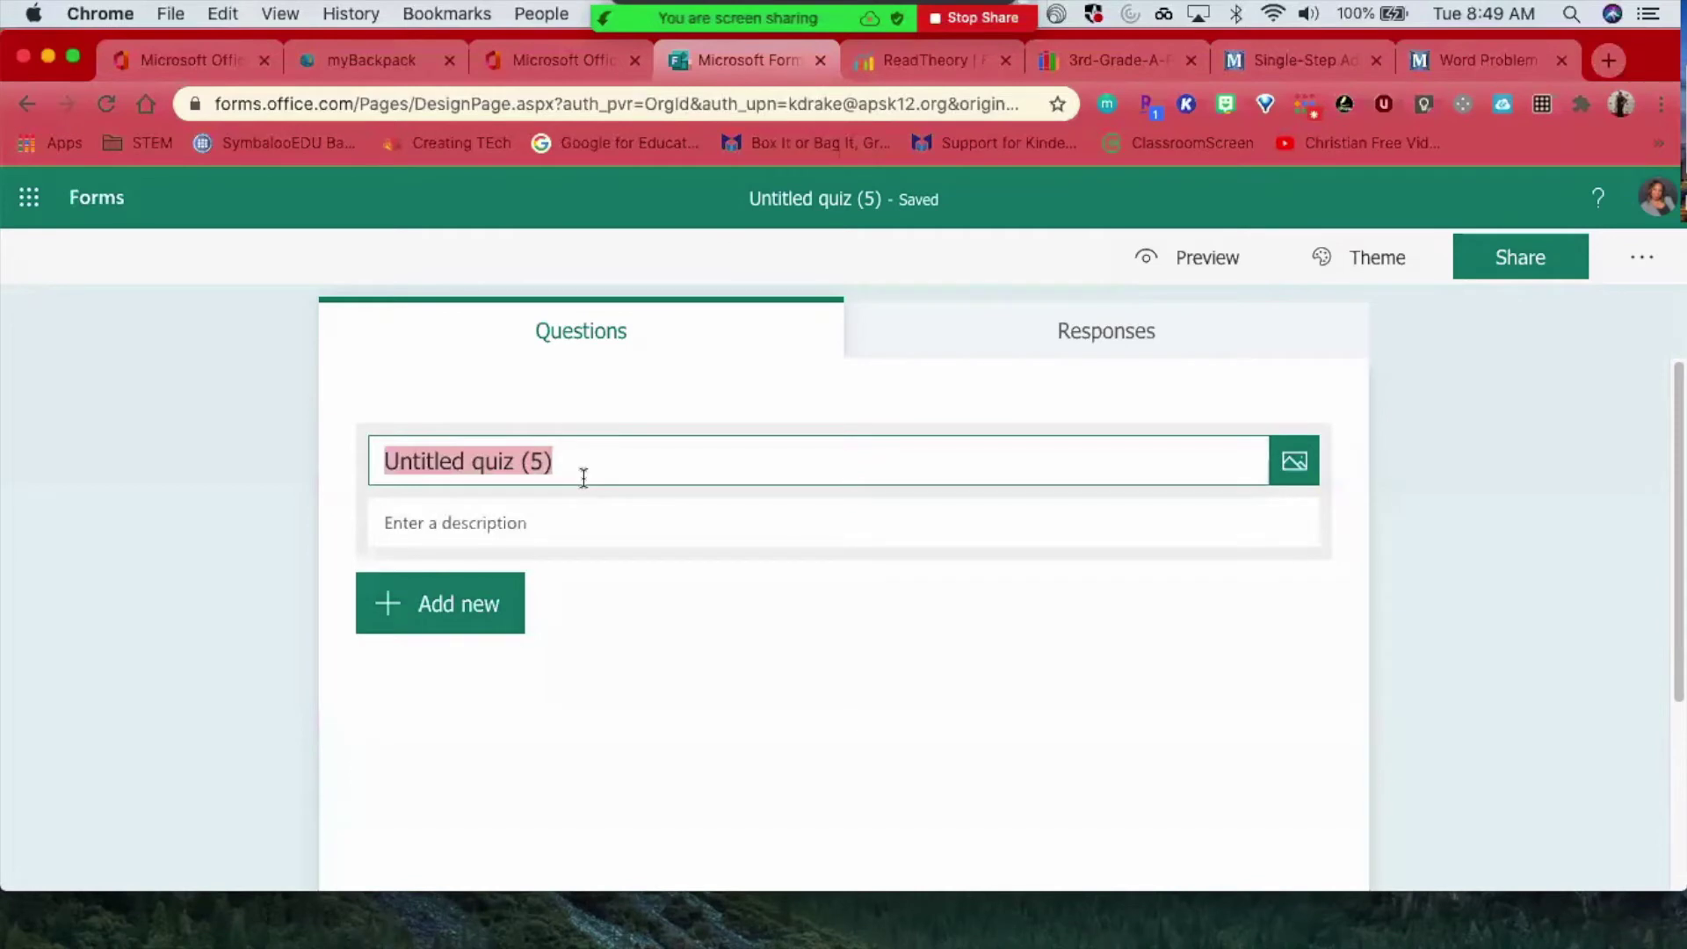
type("Week")
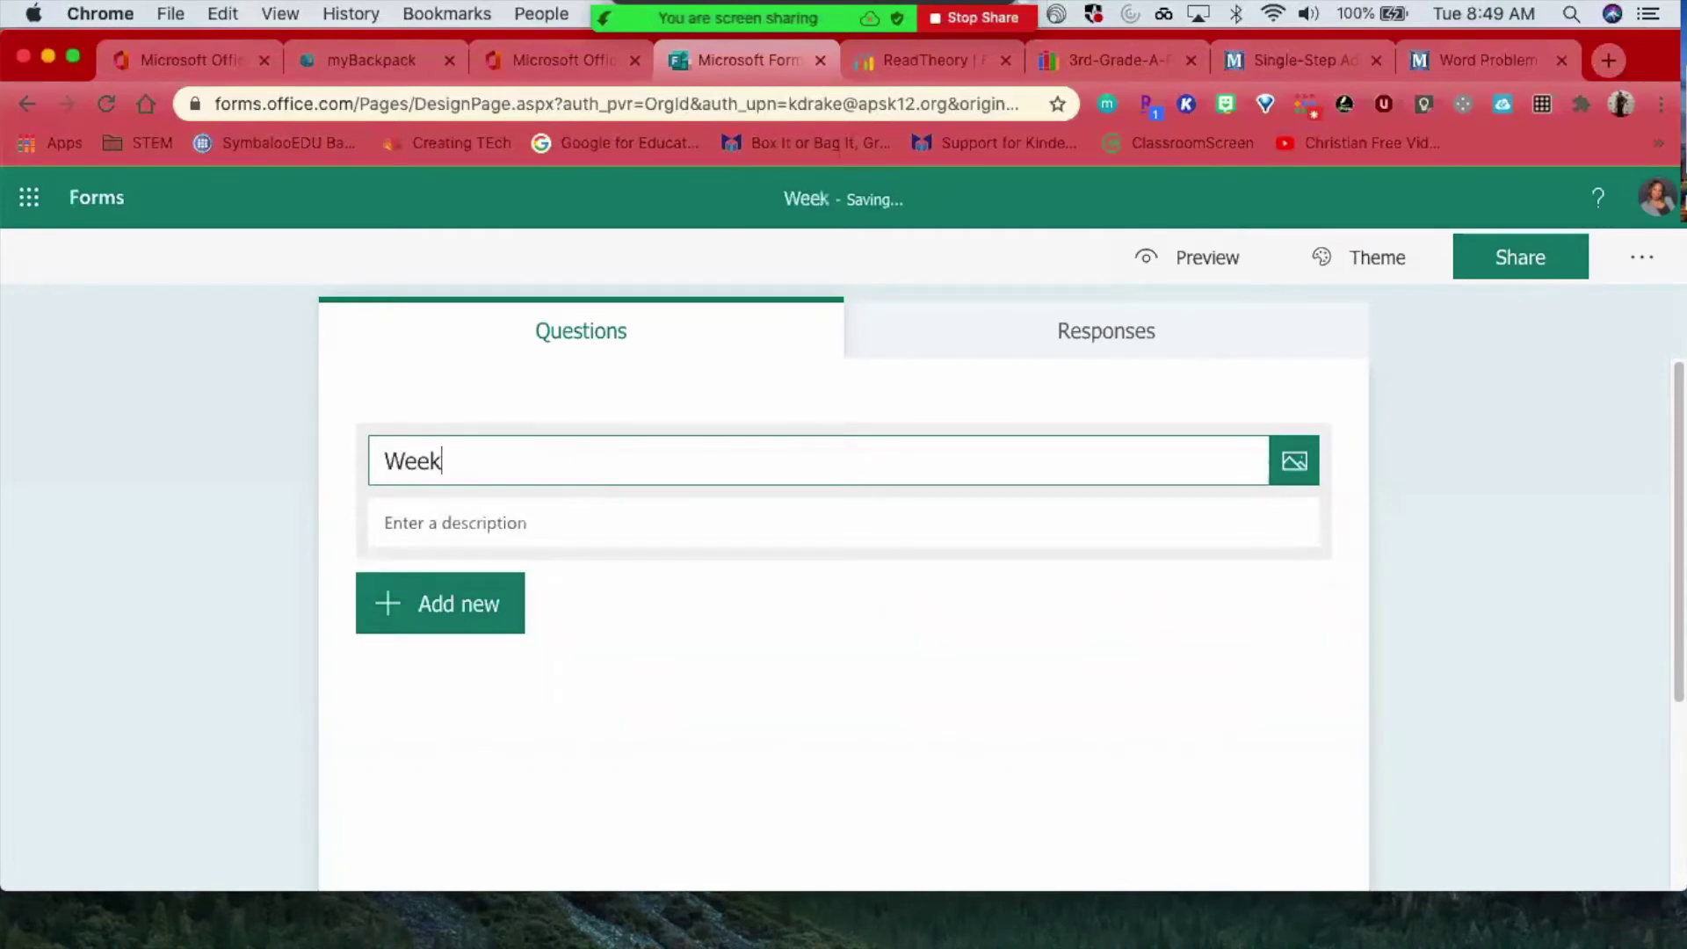
type(" of October ")
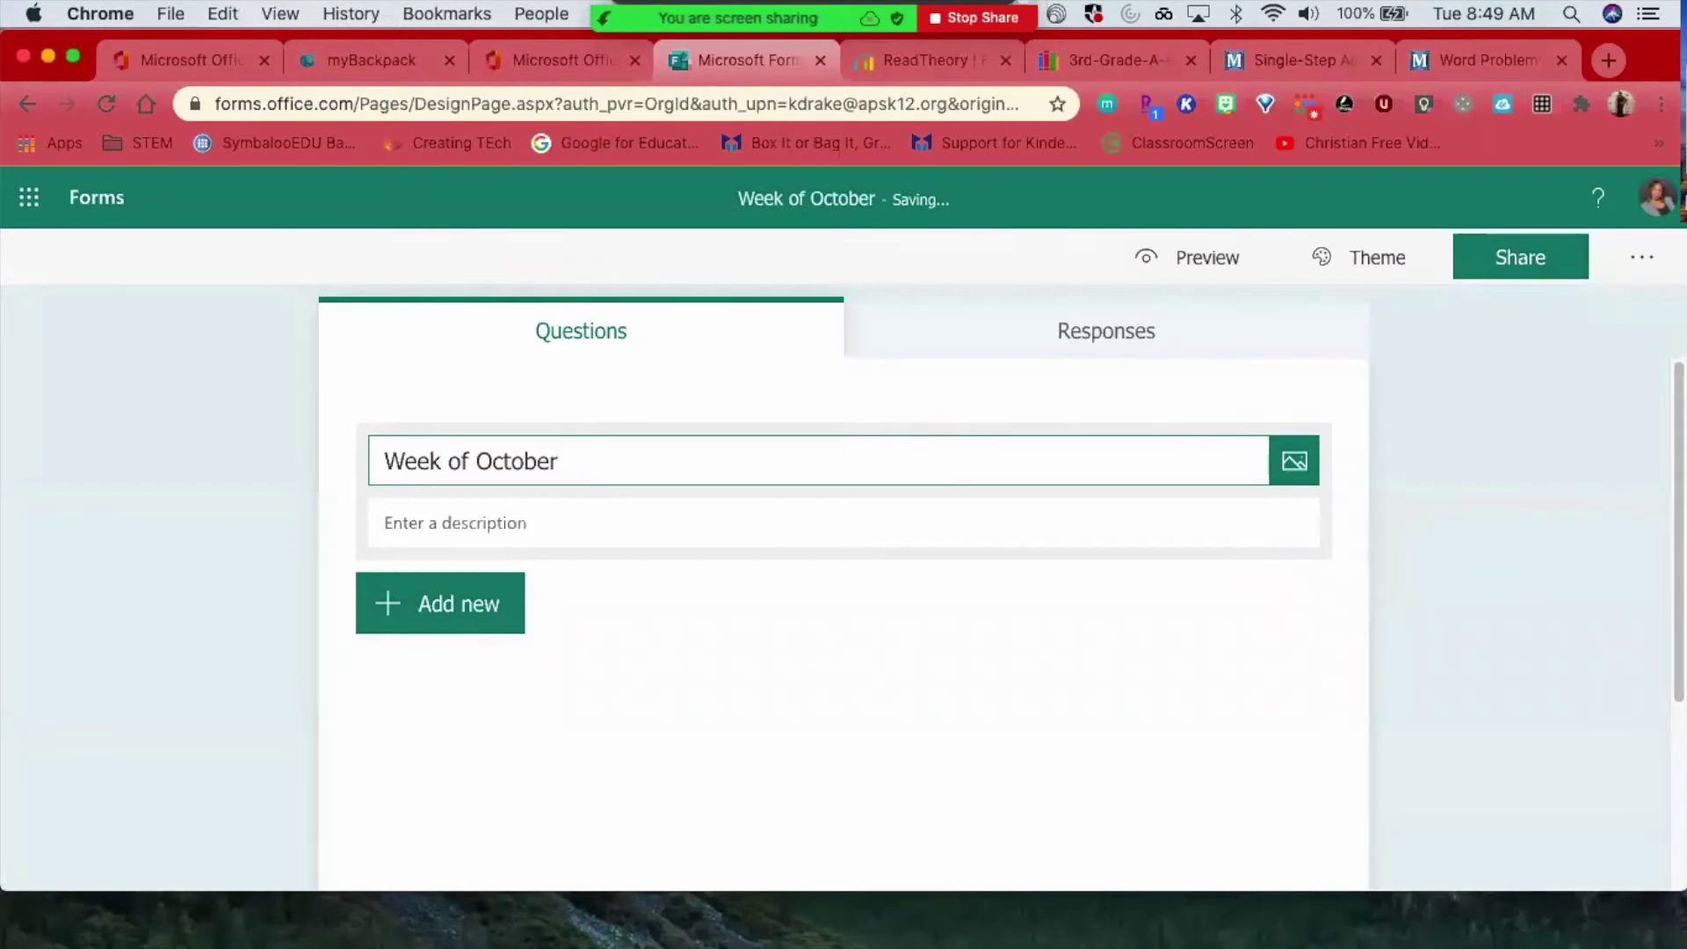
type("19")
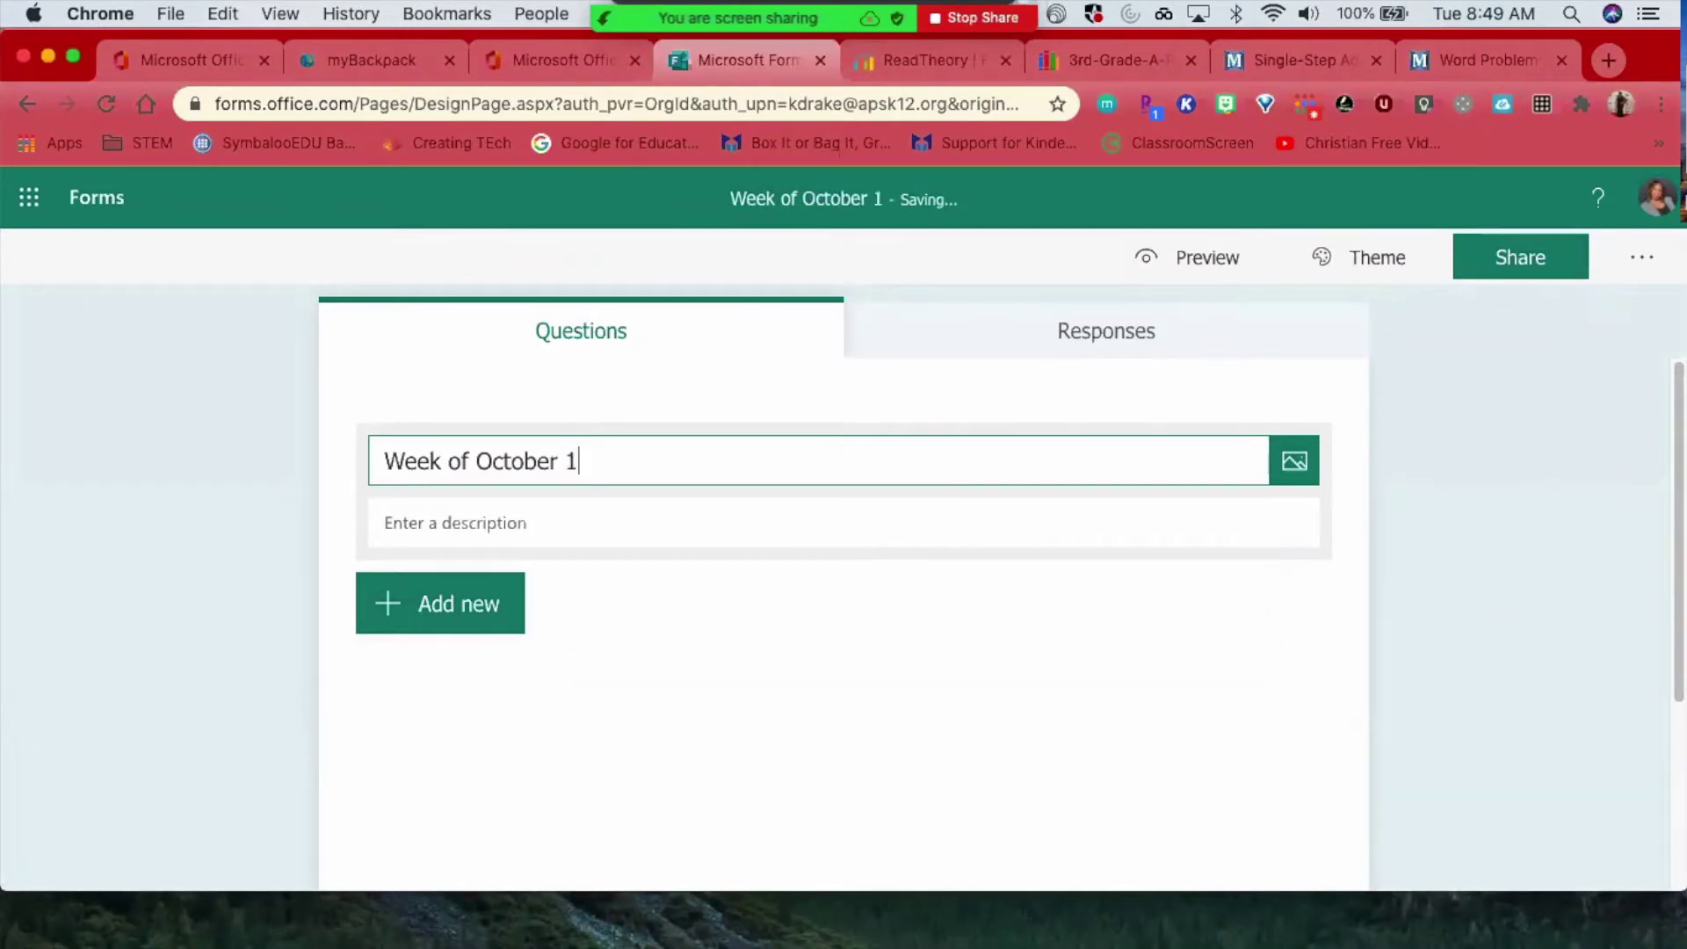
- Enter "Reading, Math, Science, & Social Studies" as the quiz description
left_click(507, 519)
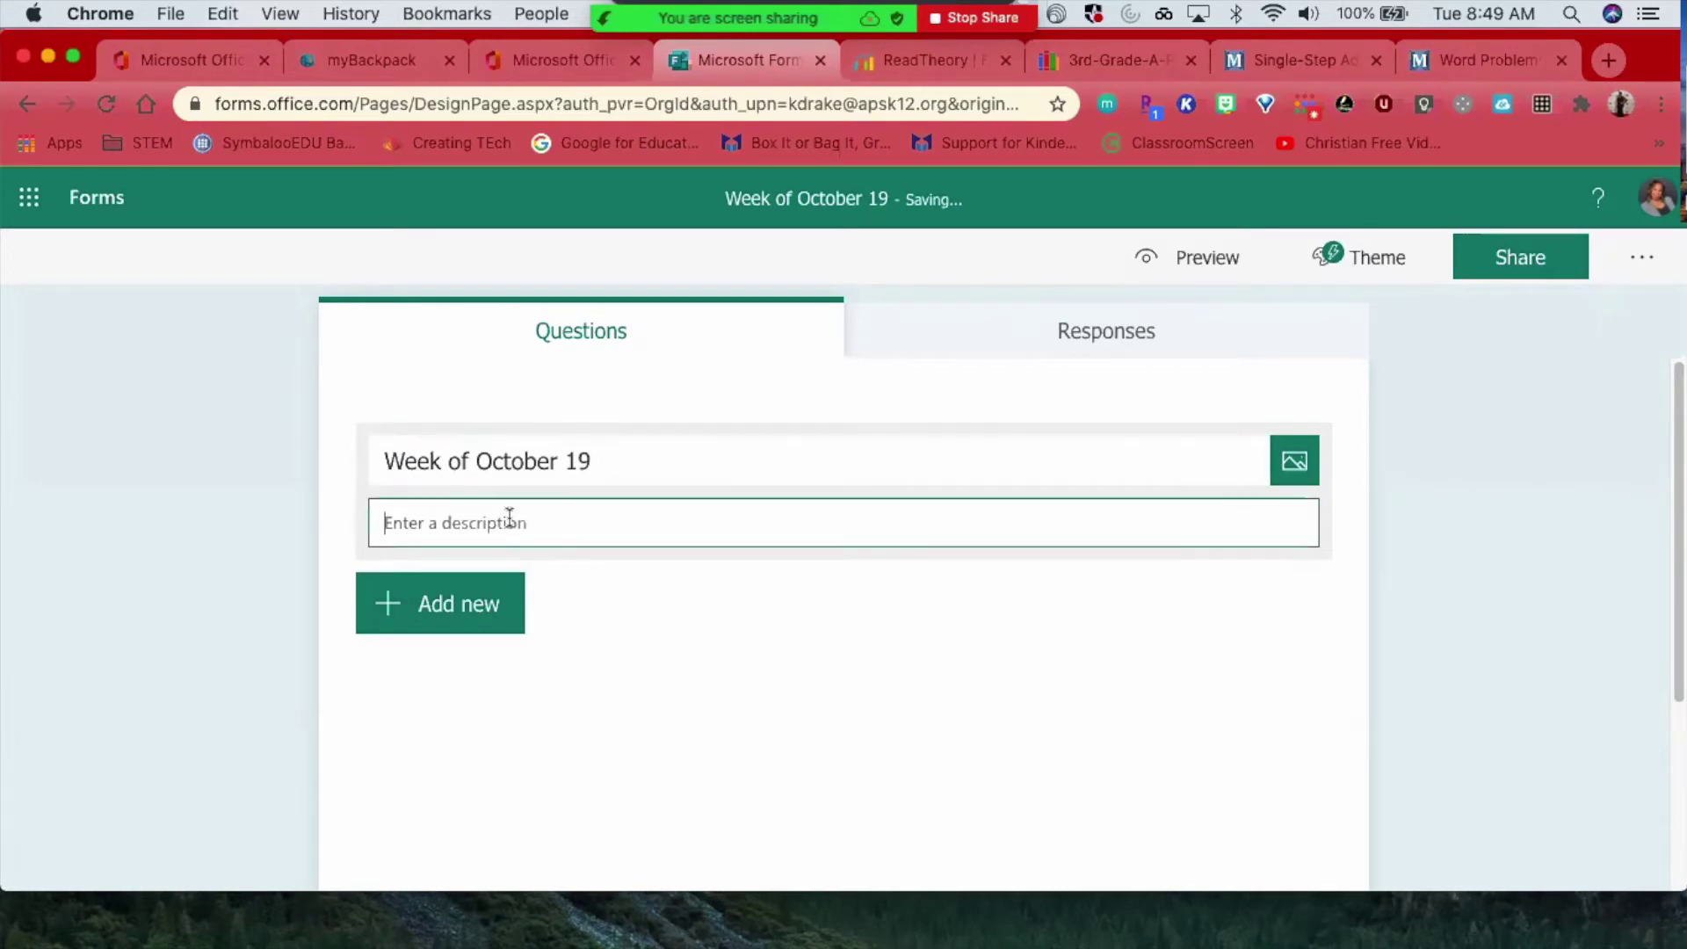
type("Reading, Math, Science, & SOci")
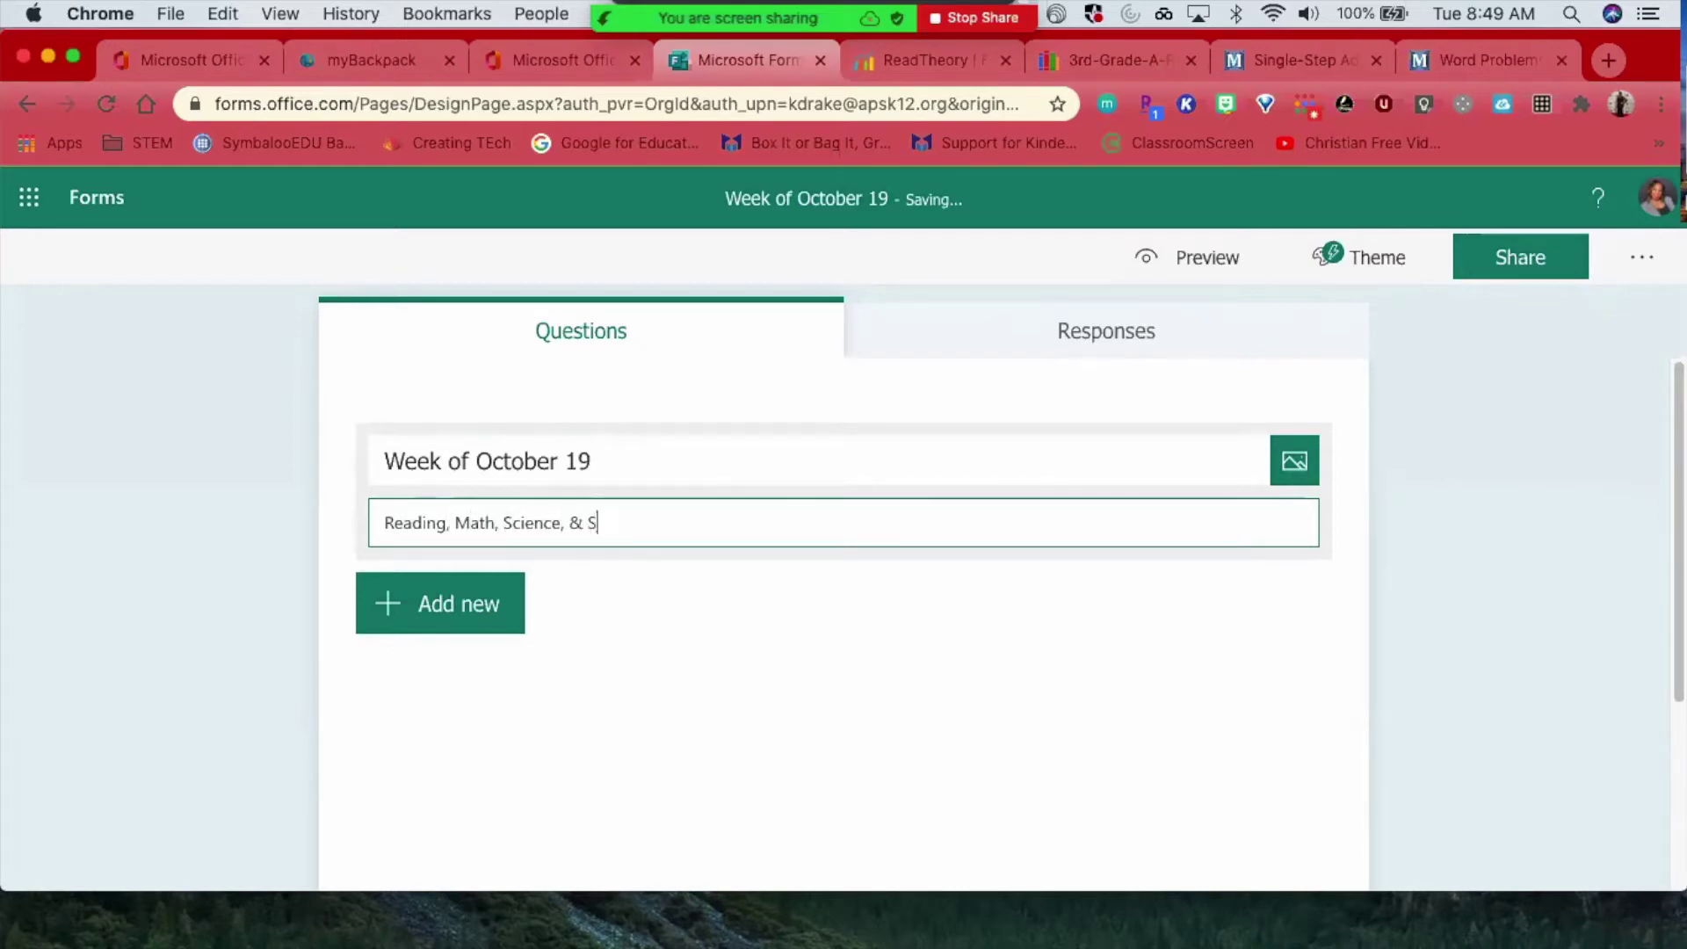
key("BackSpace")
key("BackSpace")
key("BackSpace")
type("ocial Studies")
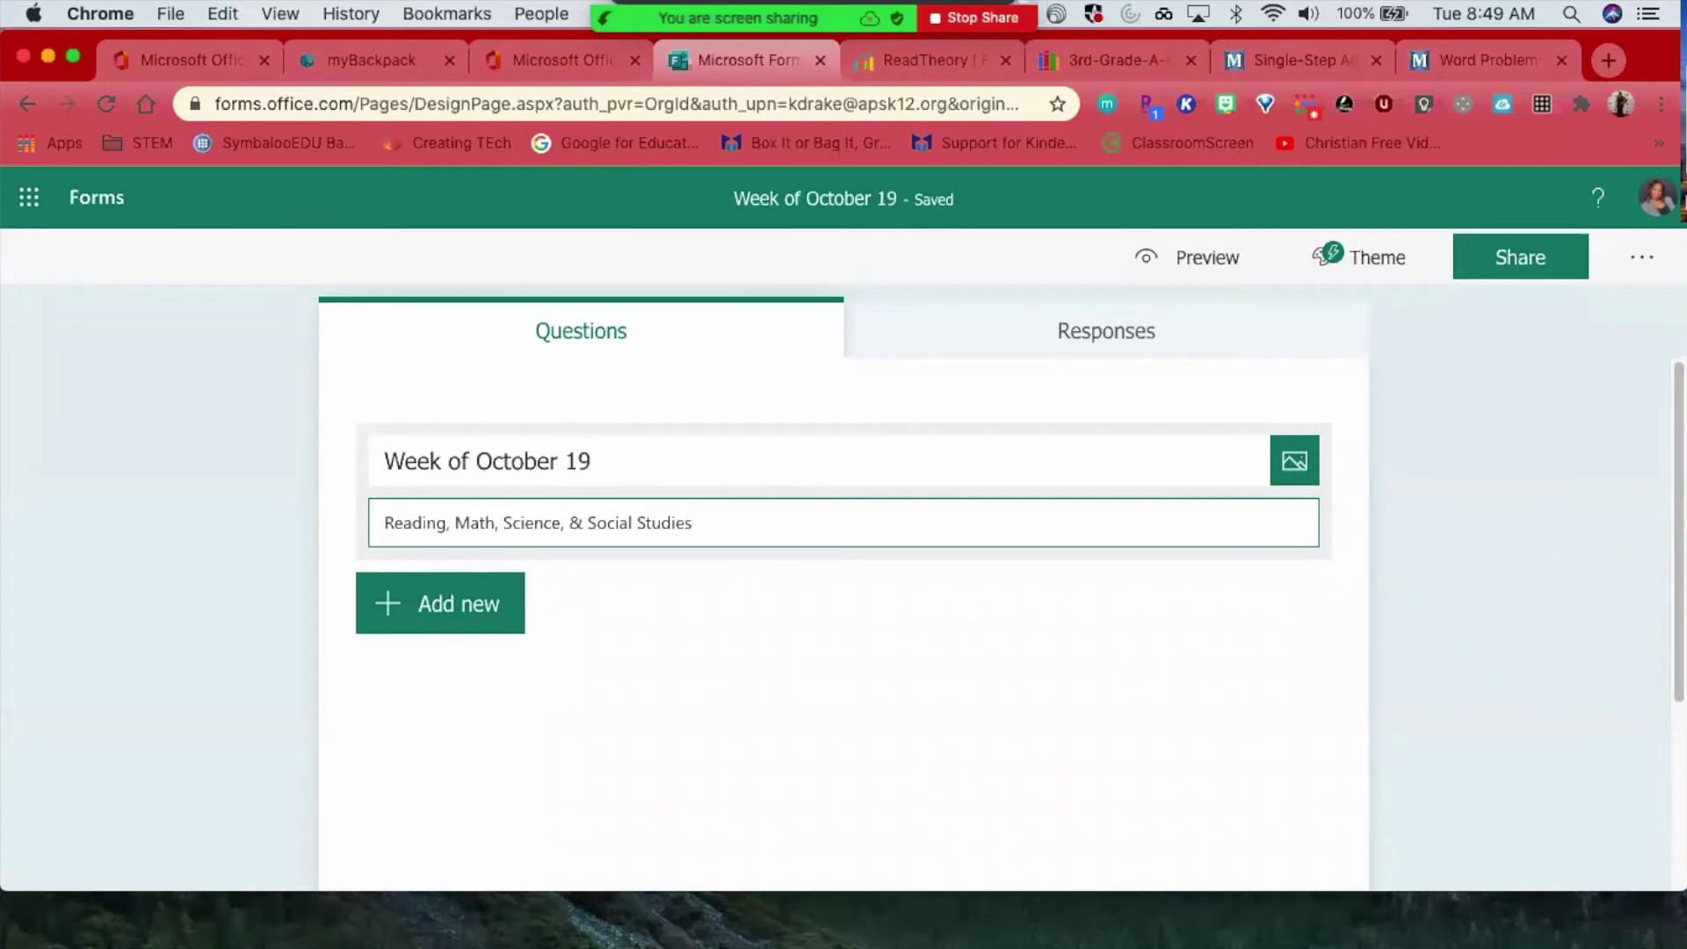
- Add a first section to the quiz and title it "Reading"
left_click(449, 612)
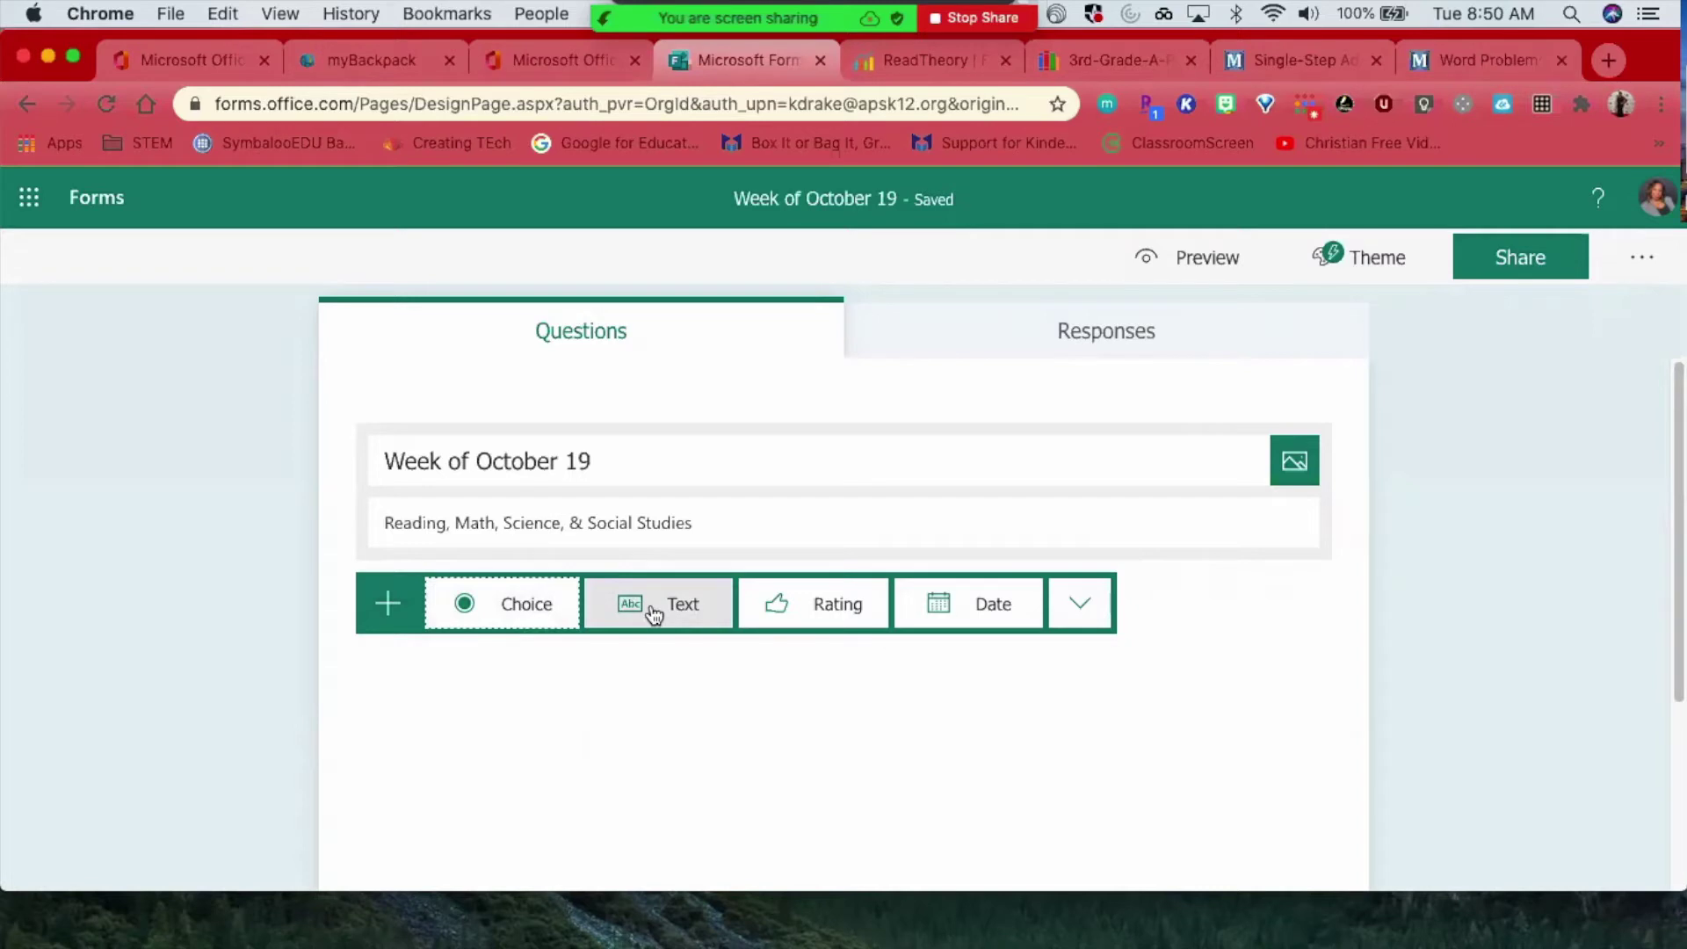
left_click(1081, 613)
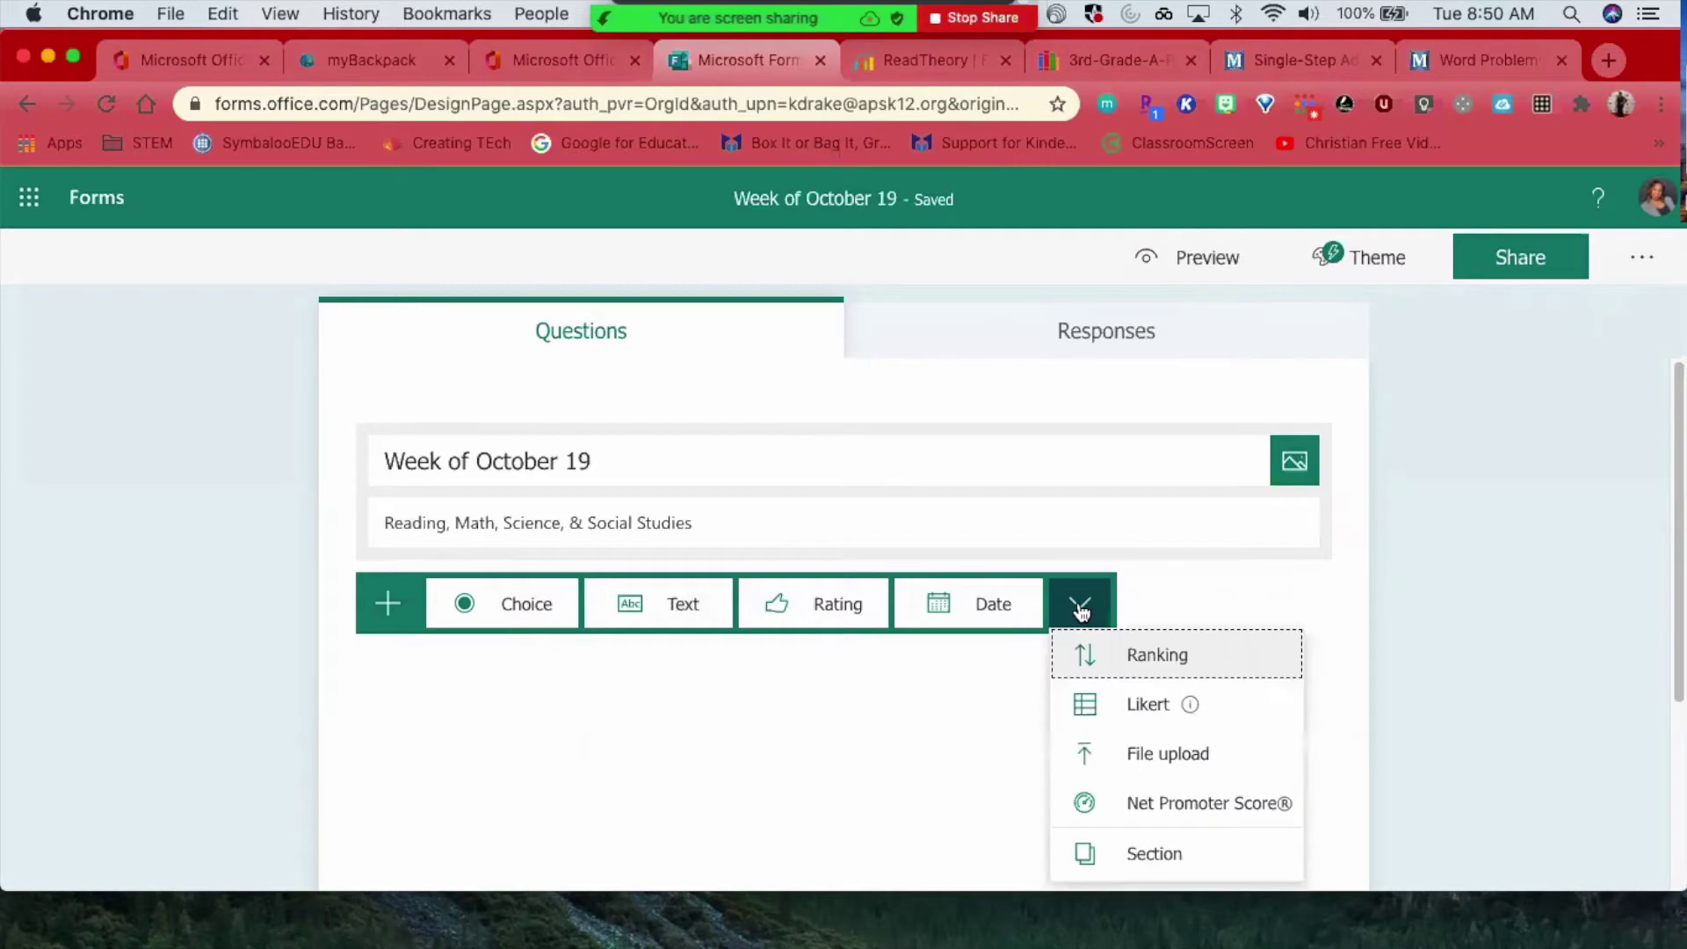
left_click(1124, 856)
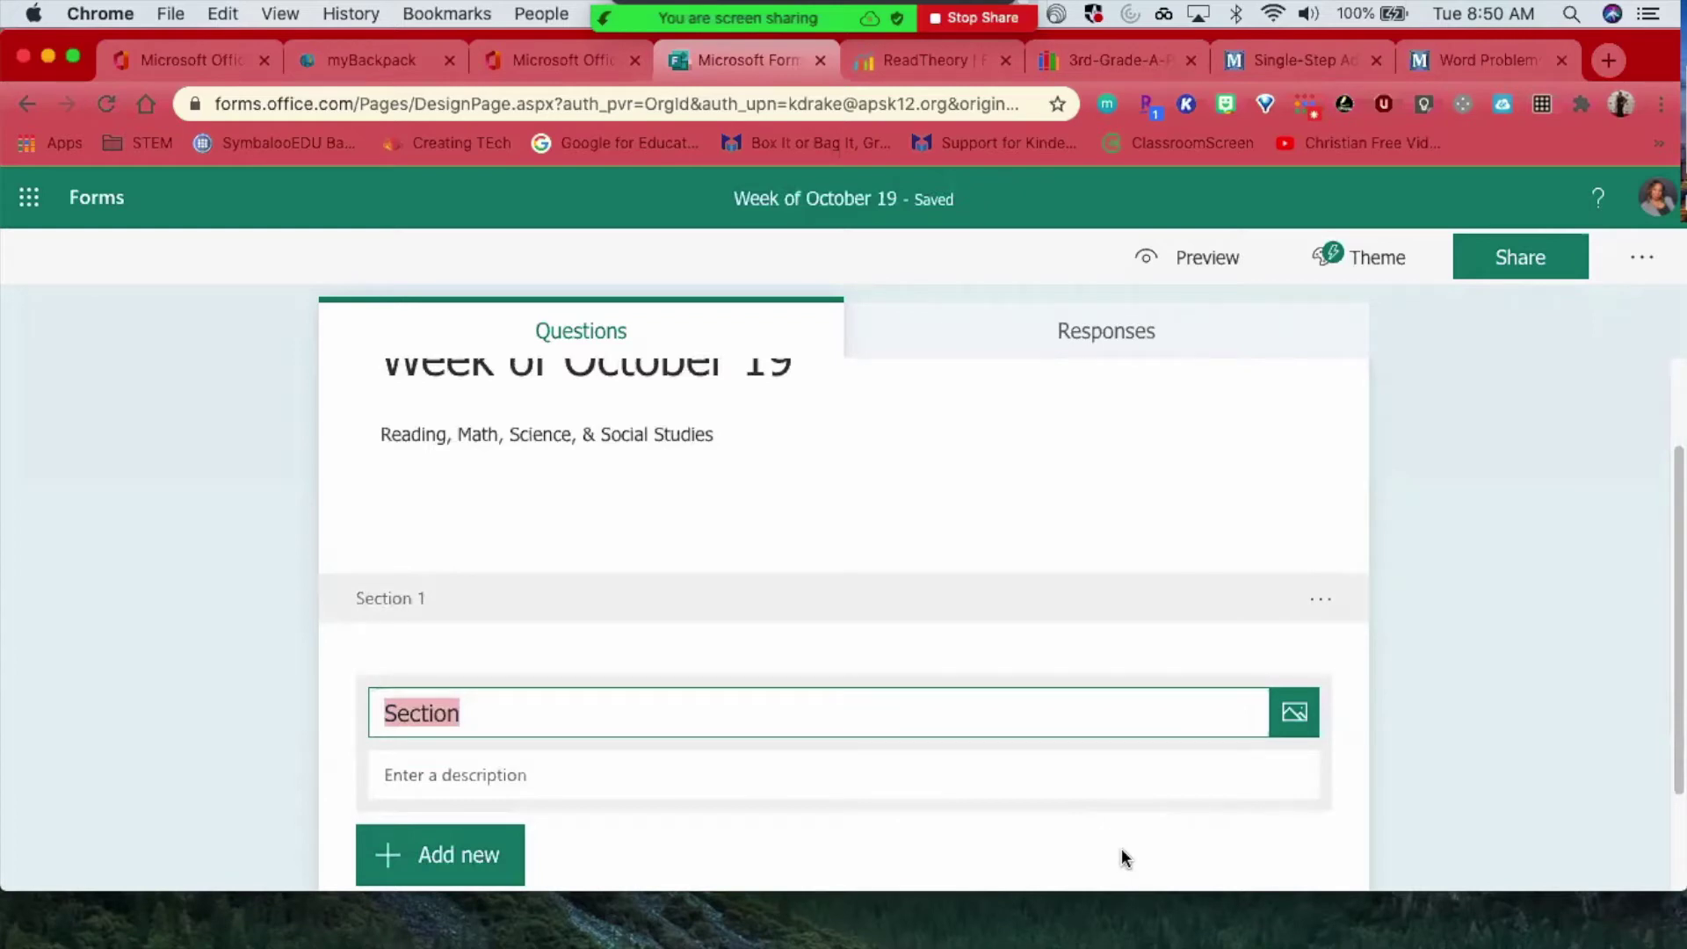
type("Reading")
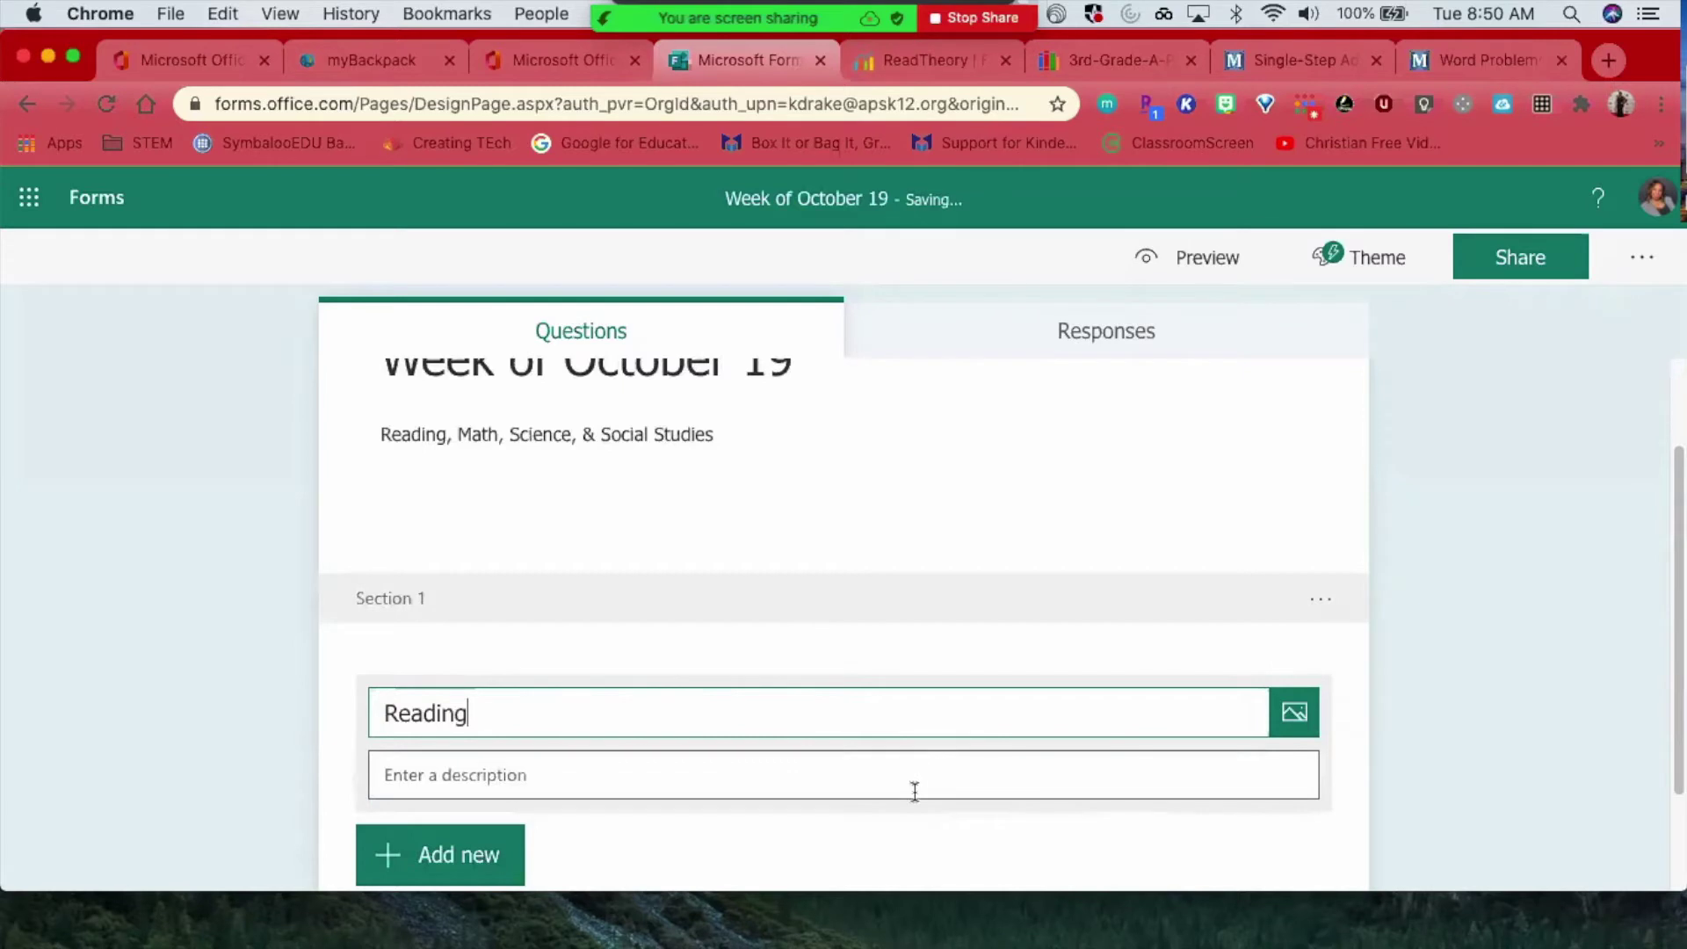
- Add a second section after Reading and title it "Math"
scroll(914, 790, "down", 2)
left_click(457, 718)
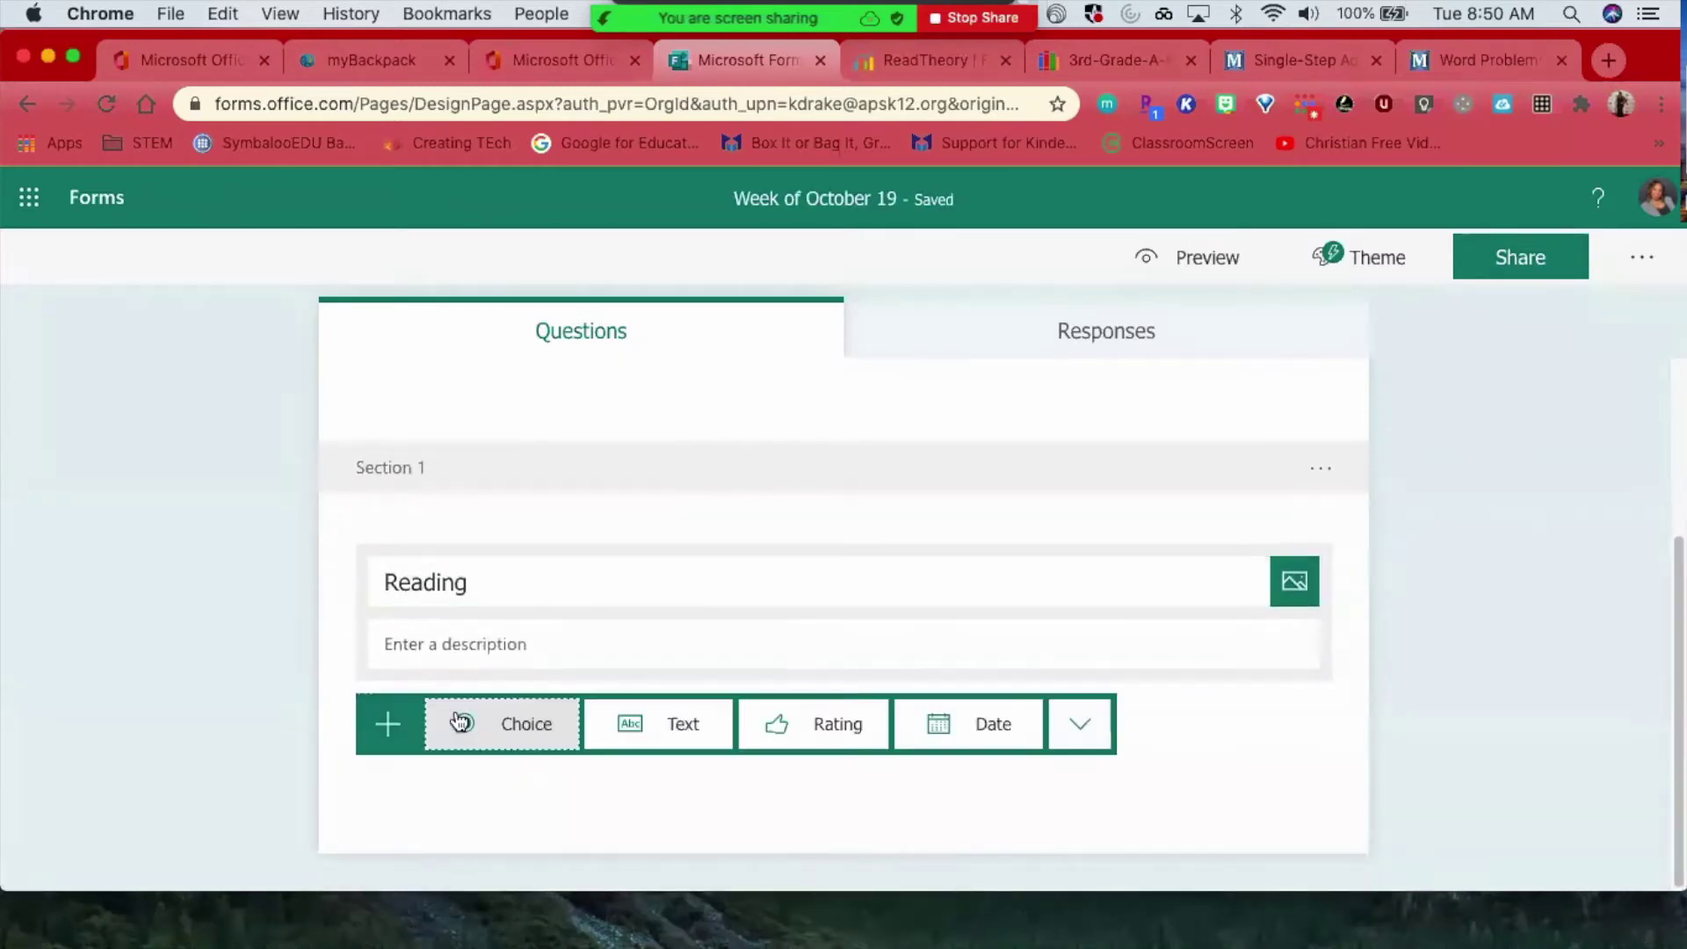
left_click(1076, 725)
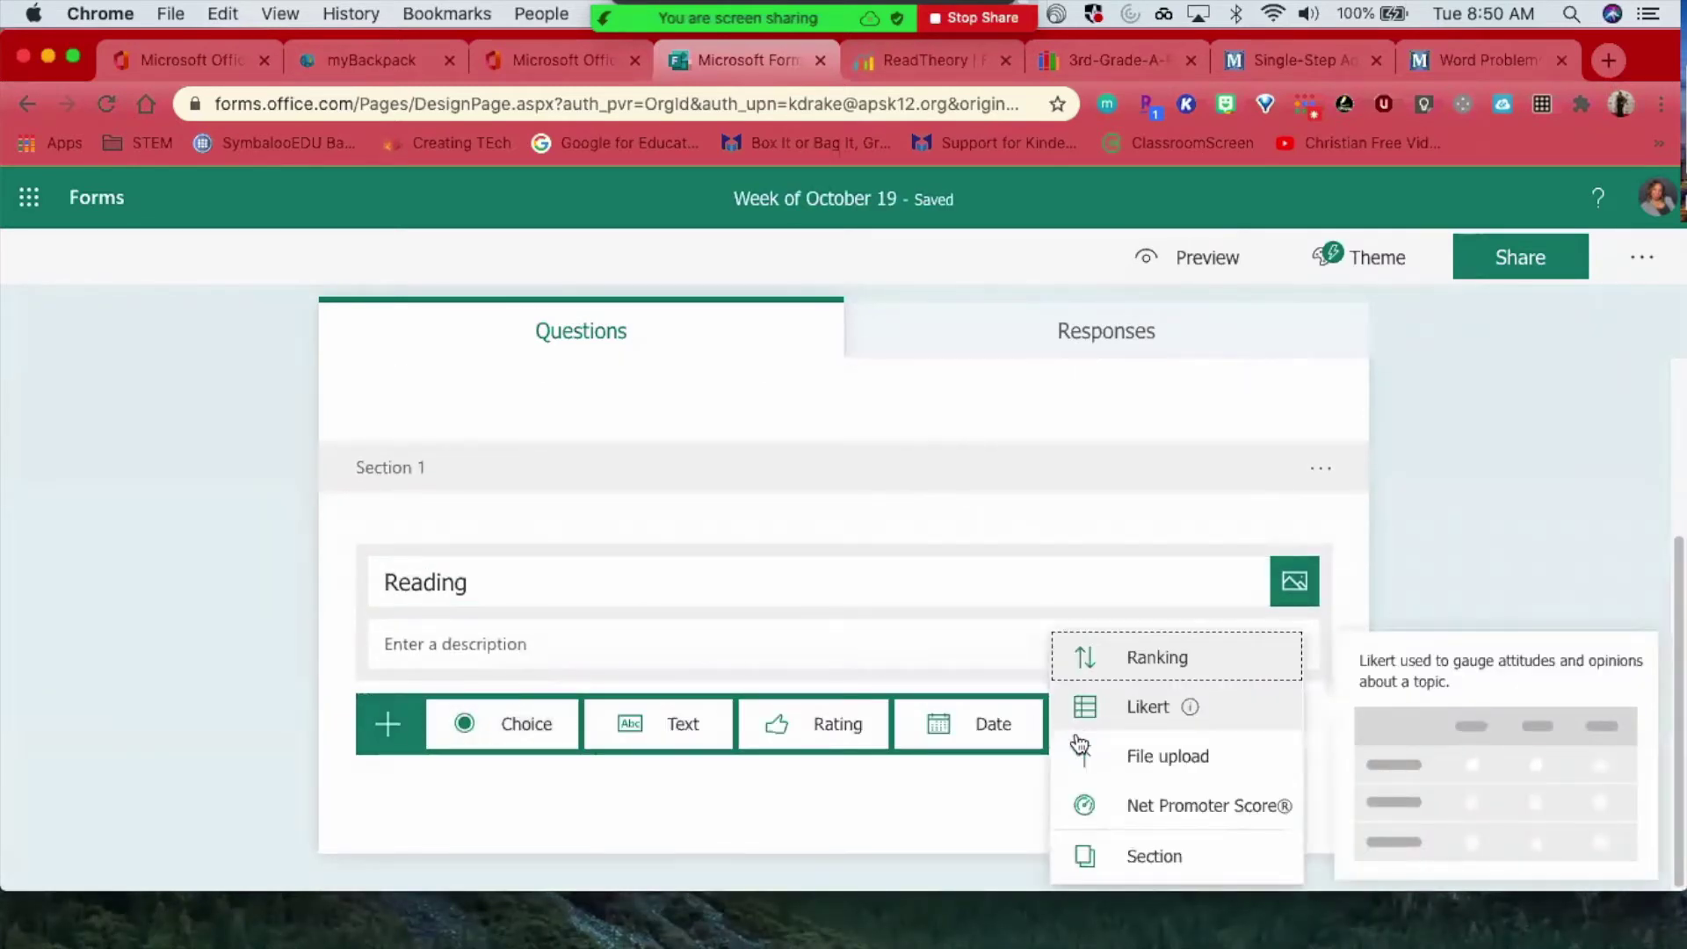
left_click(1109, 854)
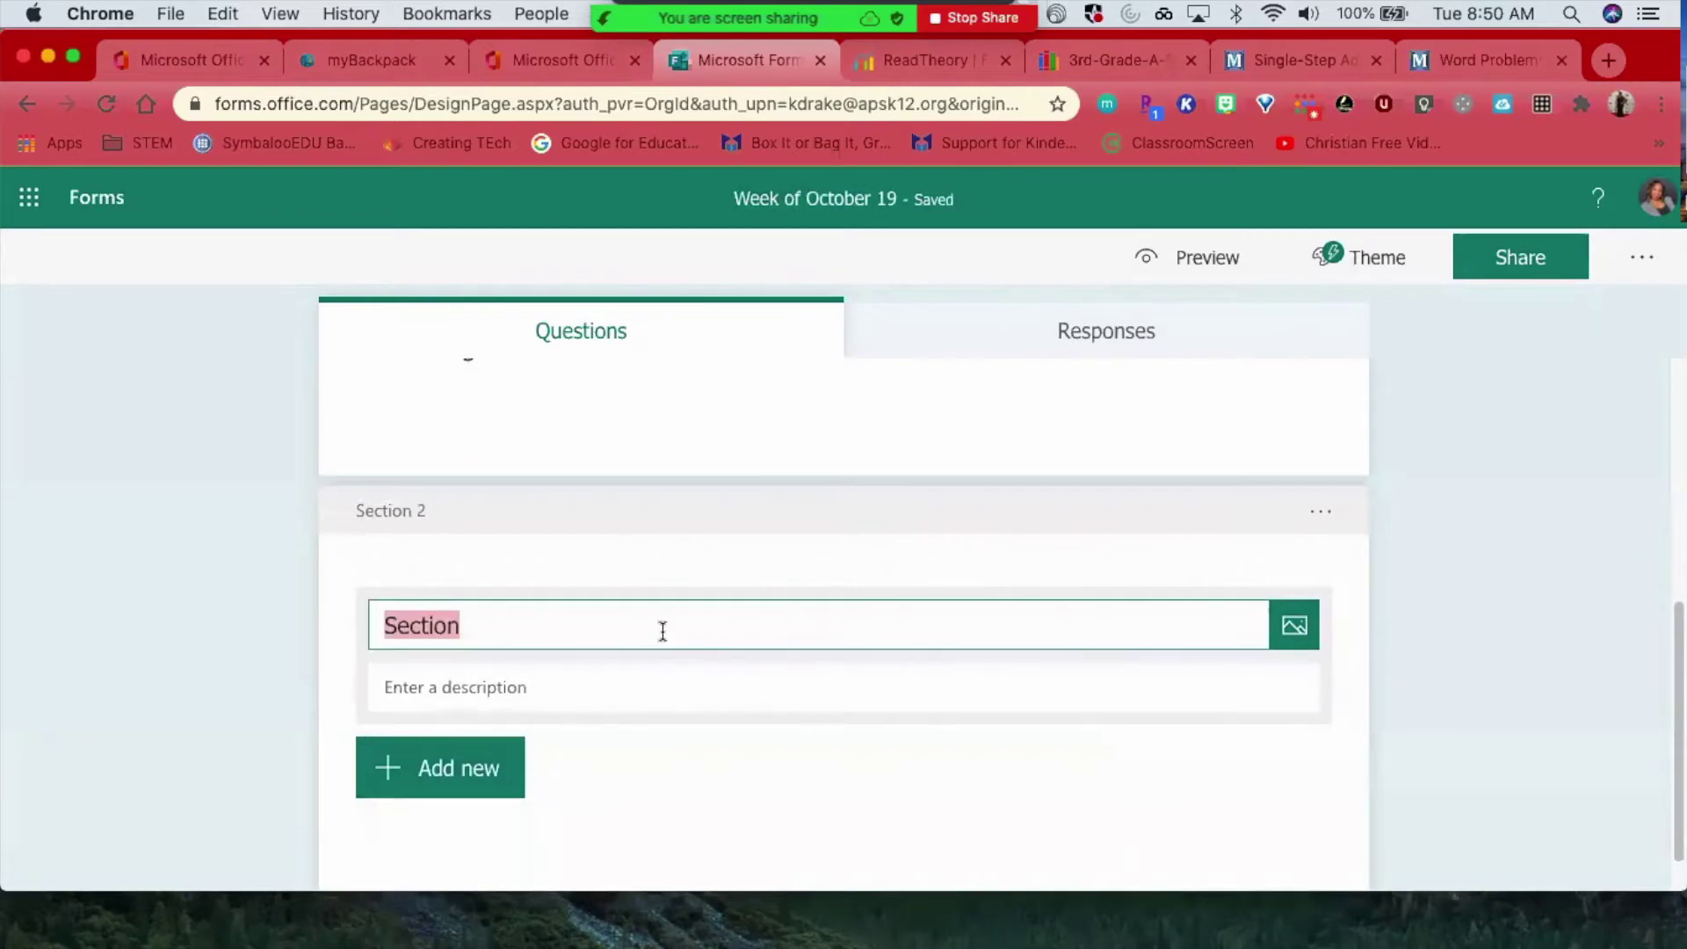
type("Math")
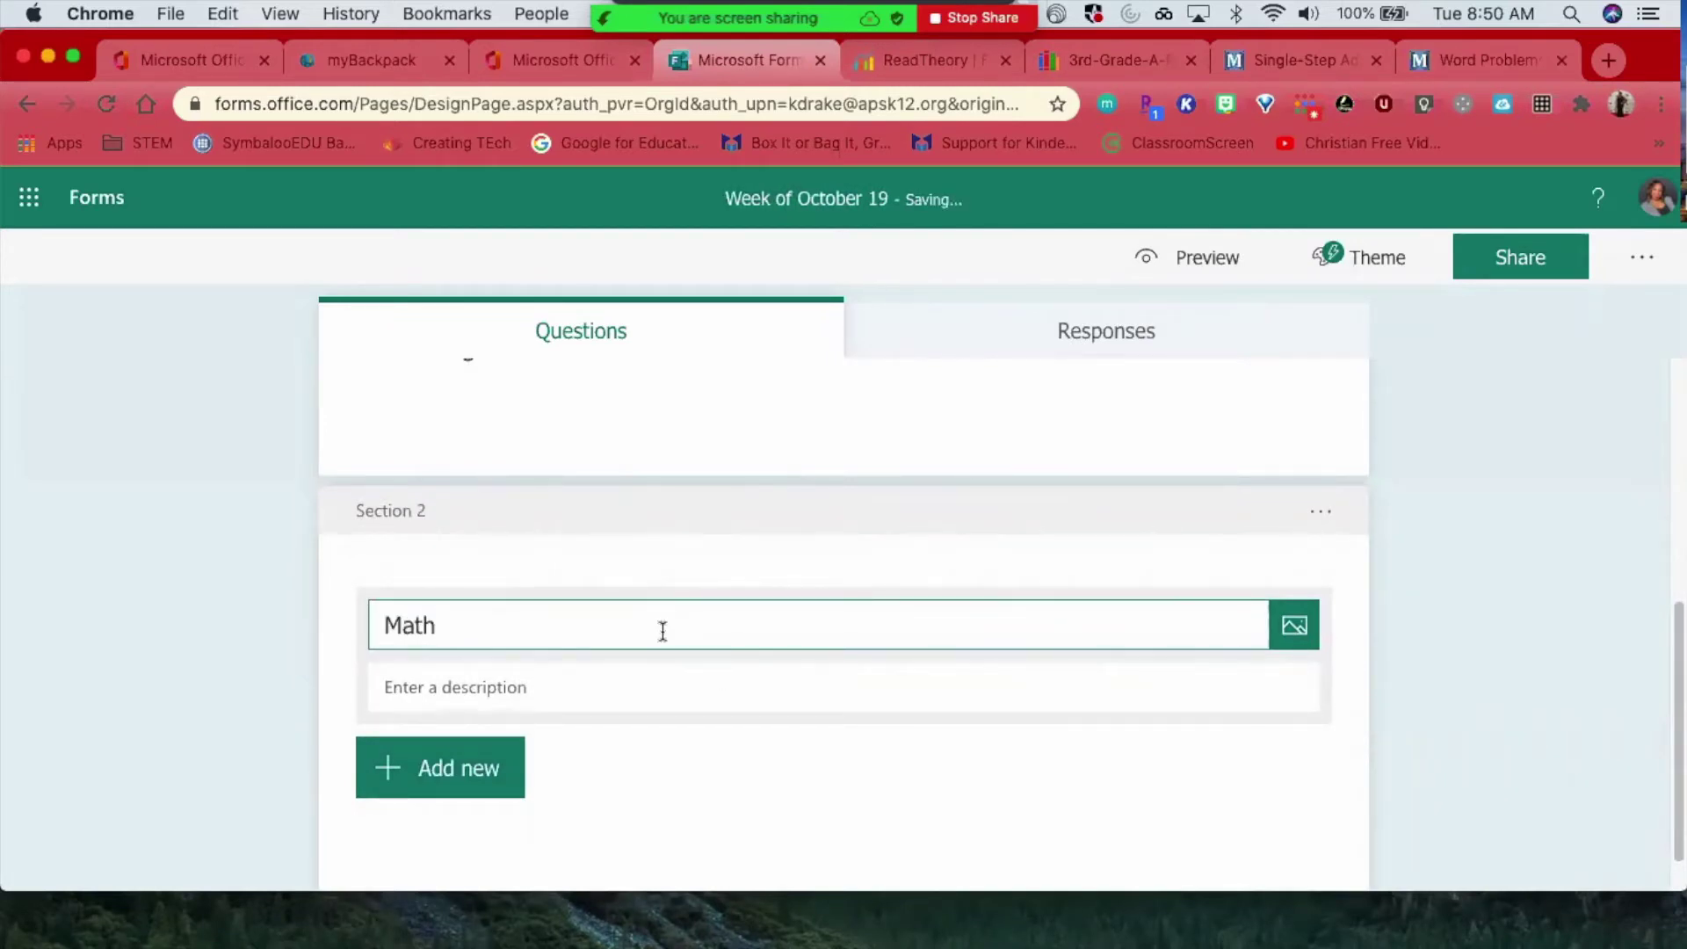
- Add a third section after Math and title it "Science"
left_click(479, 767)
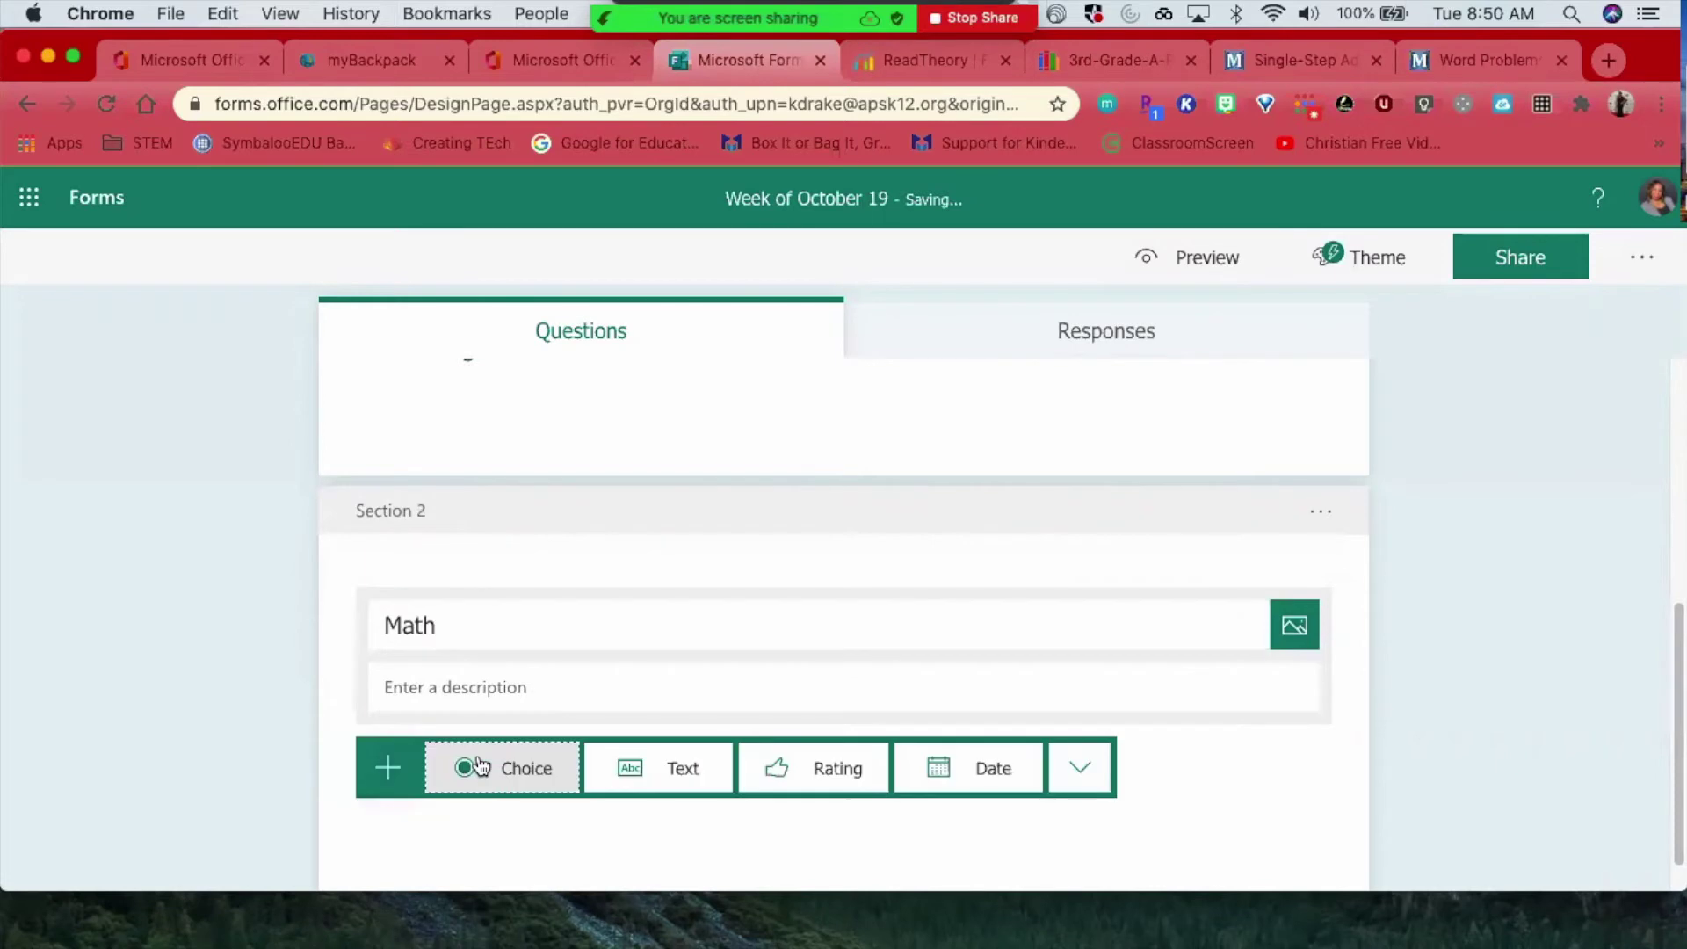
left_click(1083, 770)
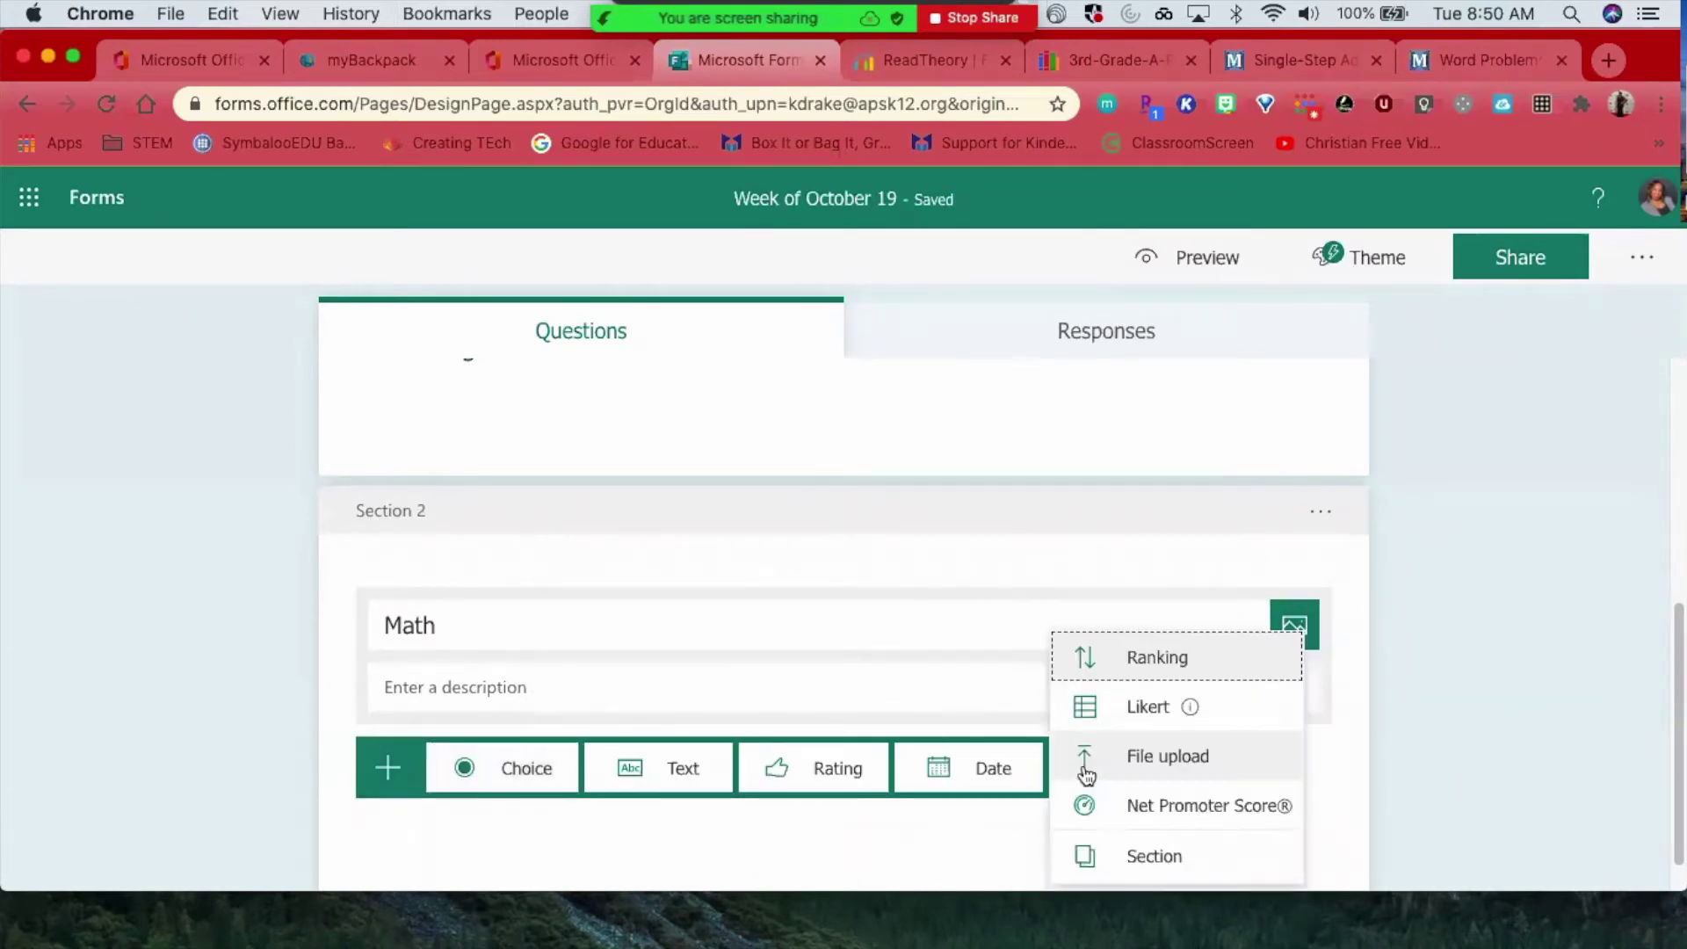
left_click(1123, 858)
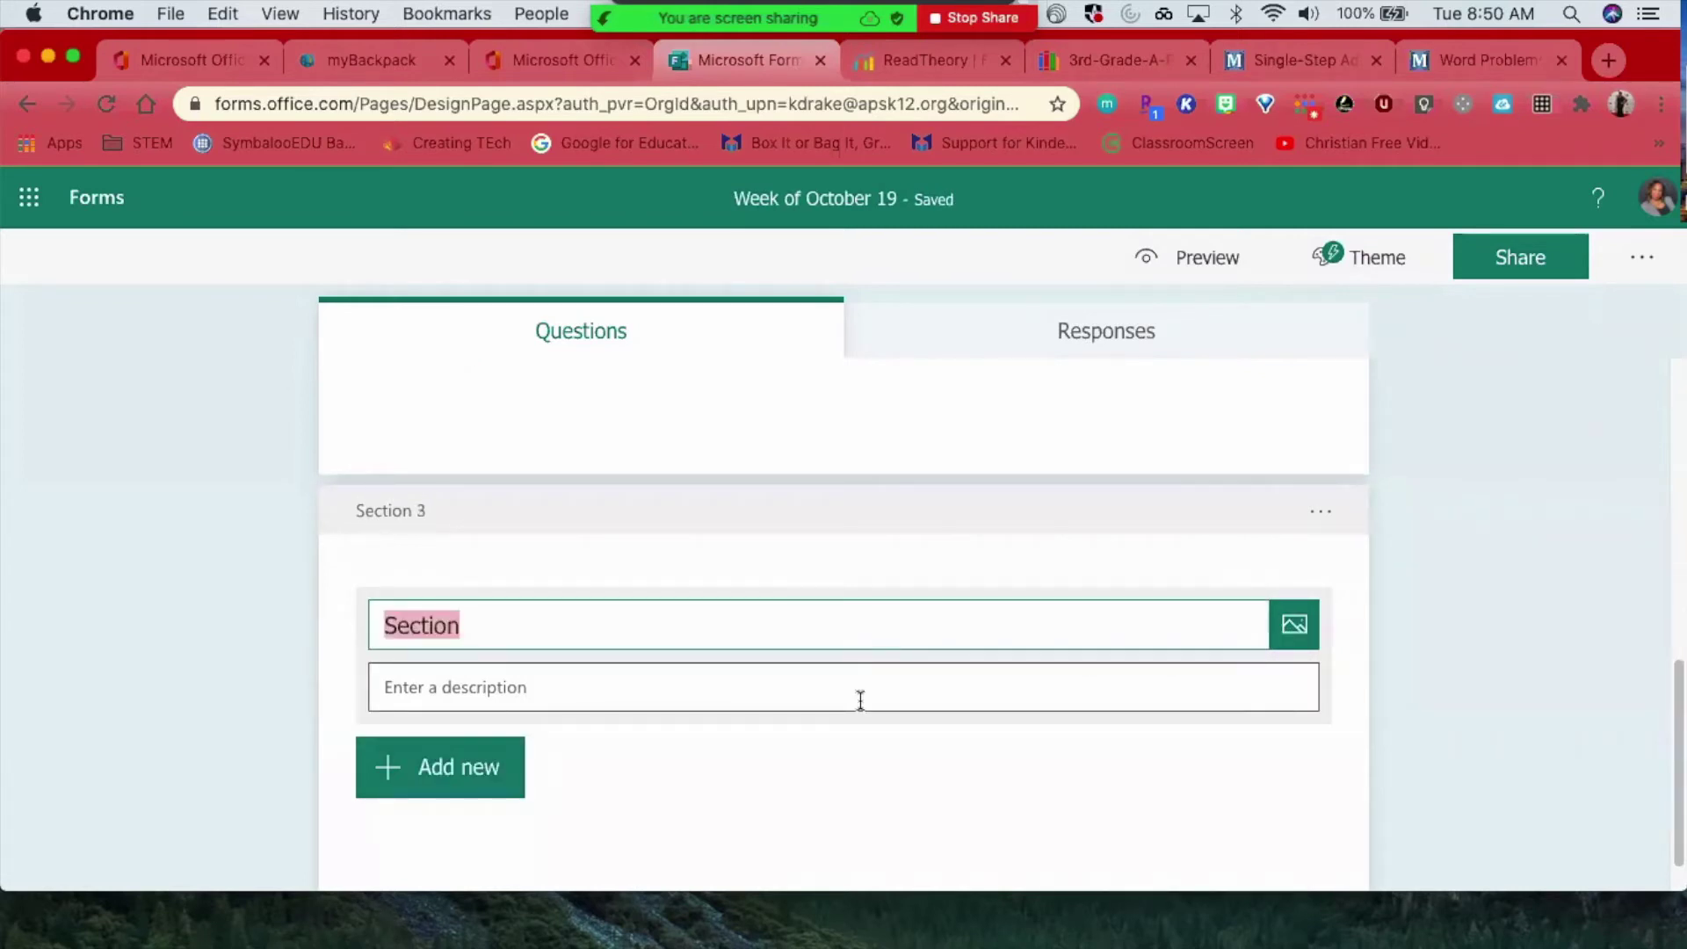
type("Science")
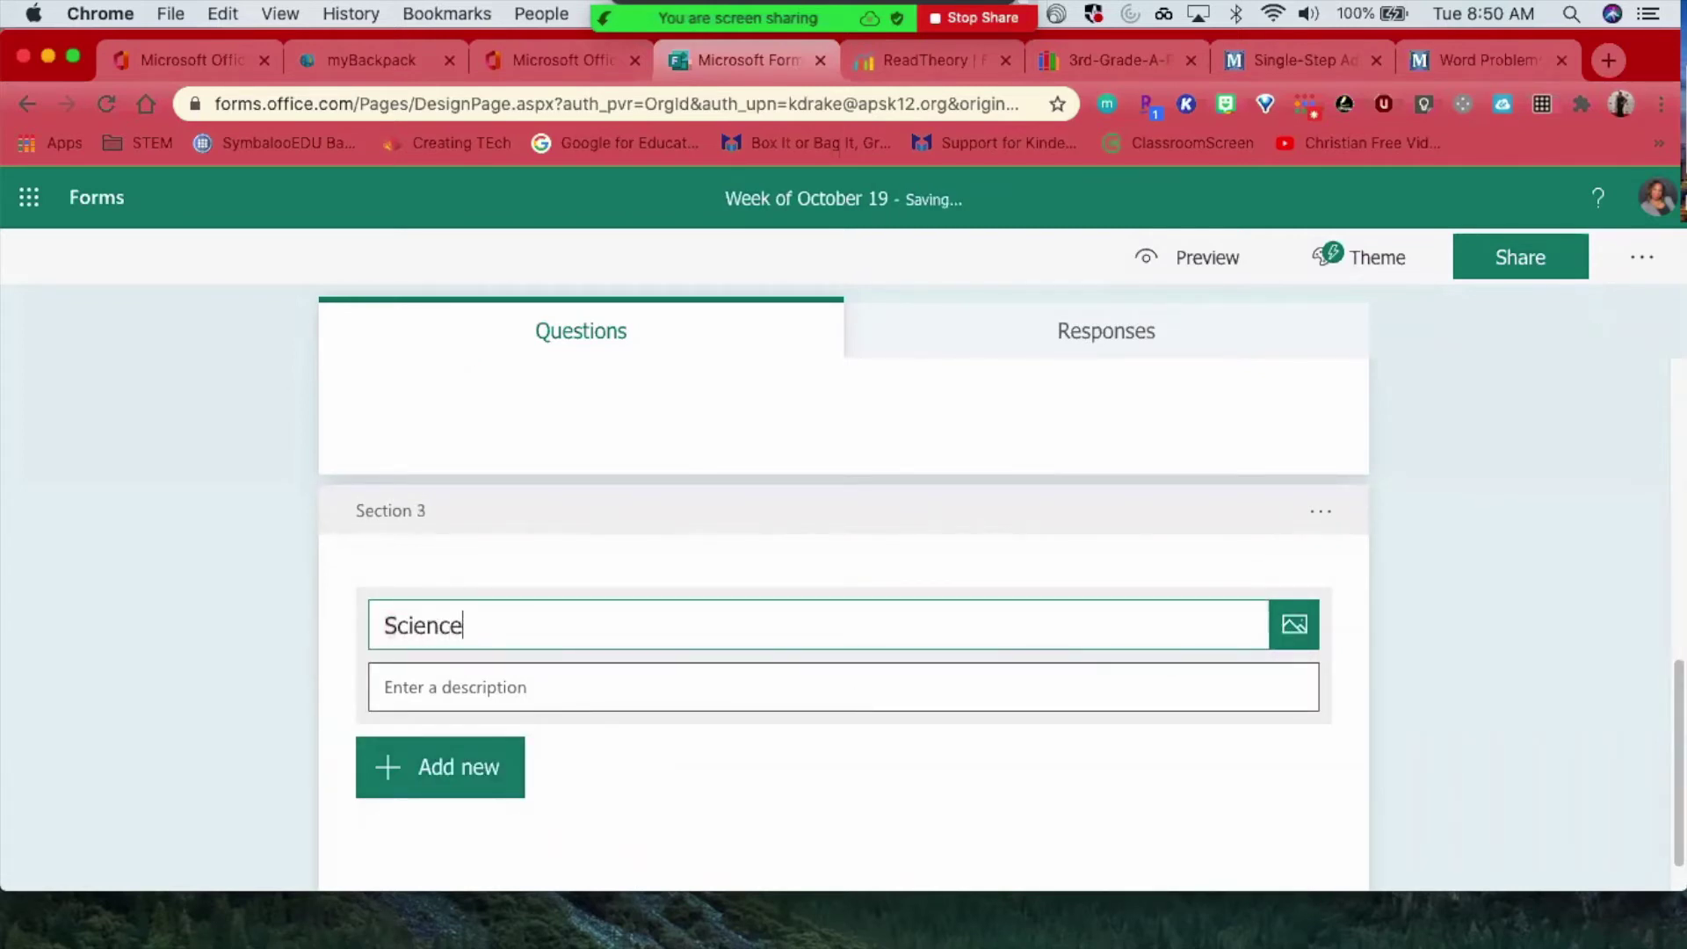
- Add a fourth section after Science and title it "Social Studies"
left_click(456, 776)
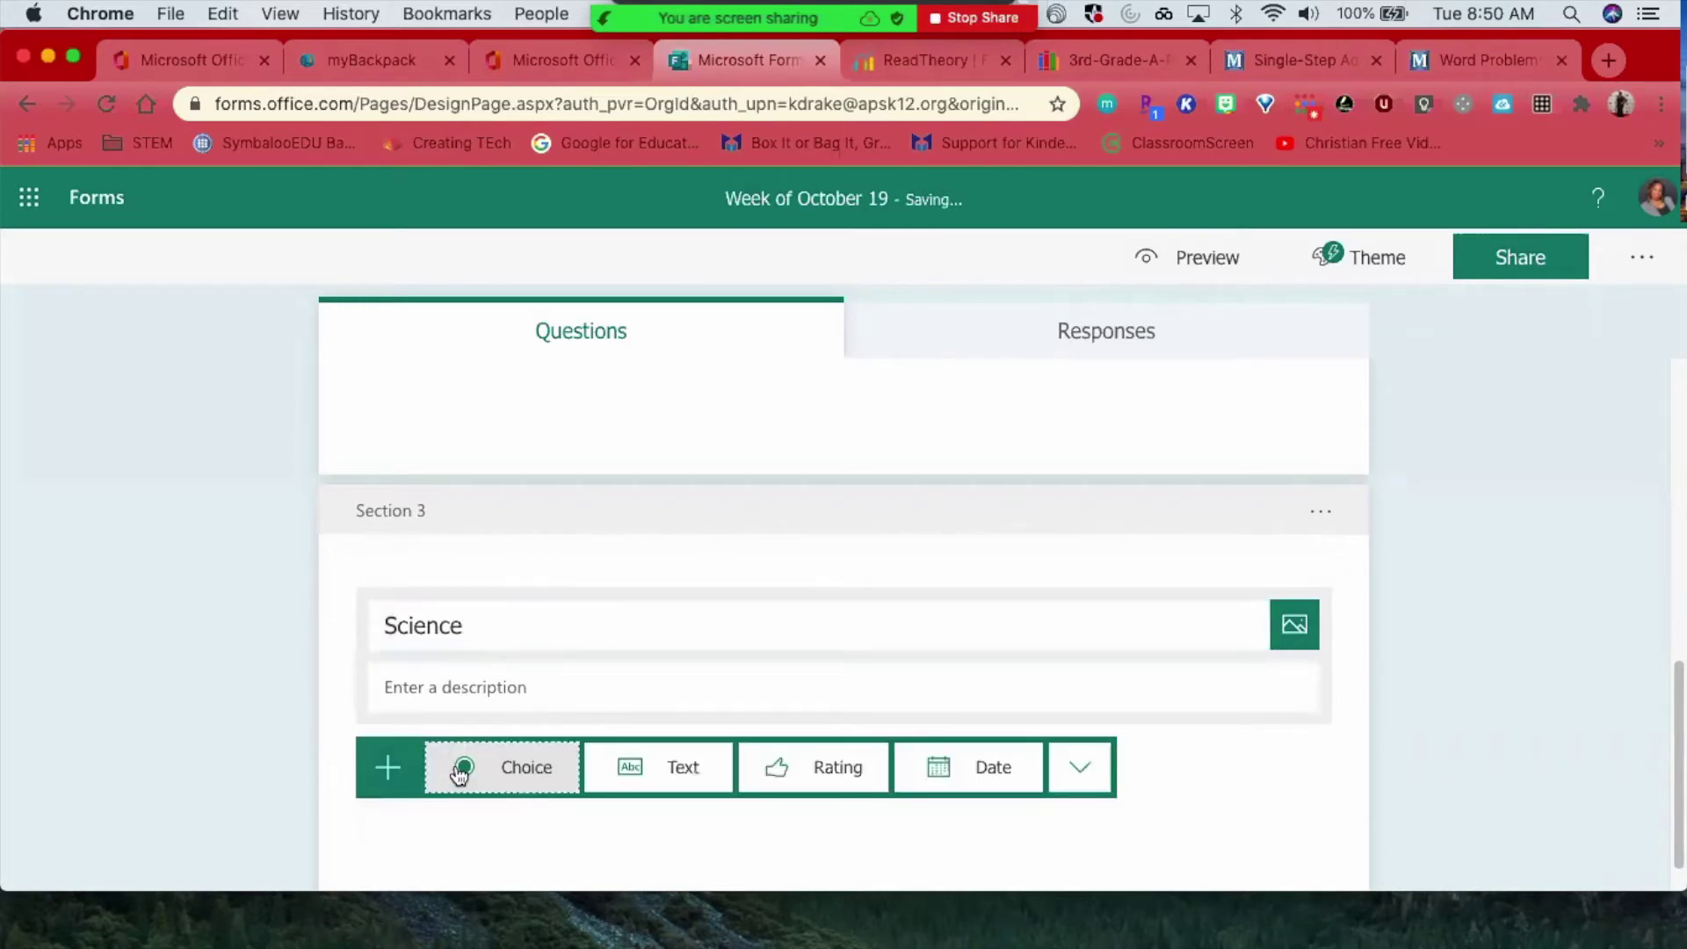
left_click(1083, 769)
left_click(1116, 855)
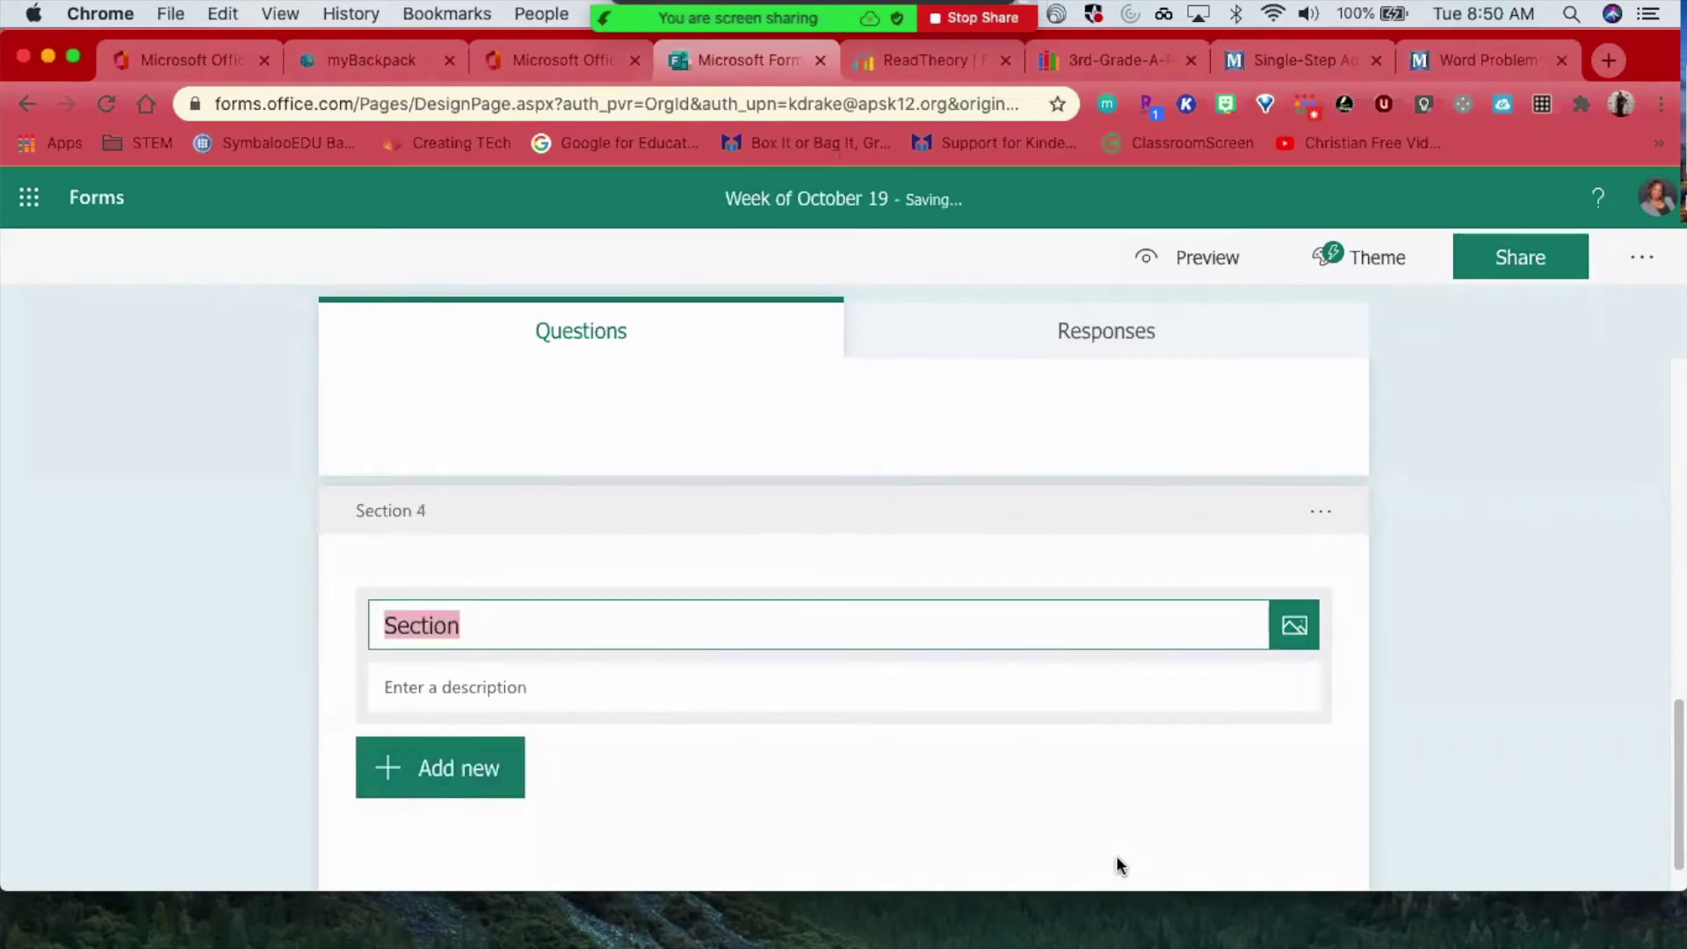
type("Acol")
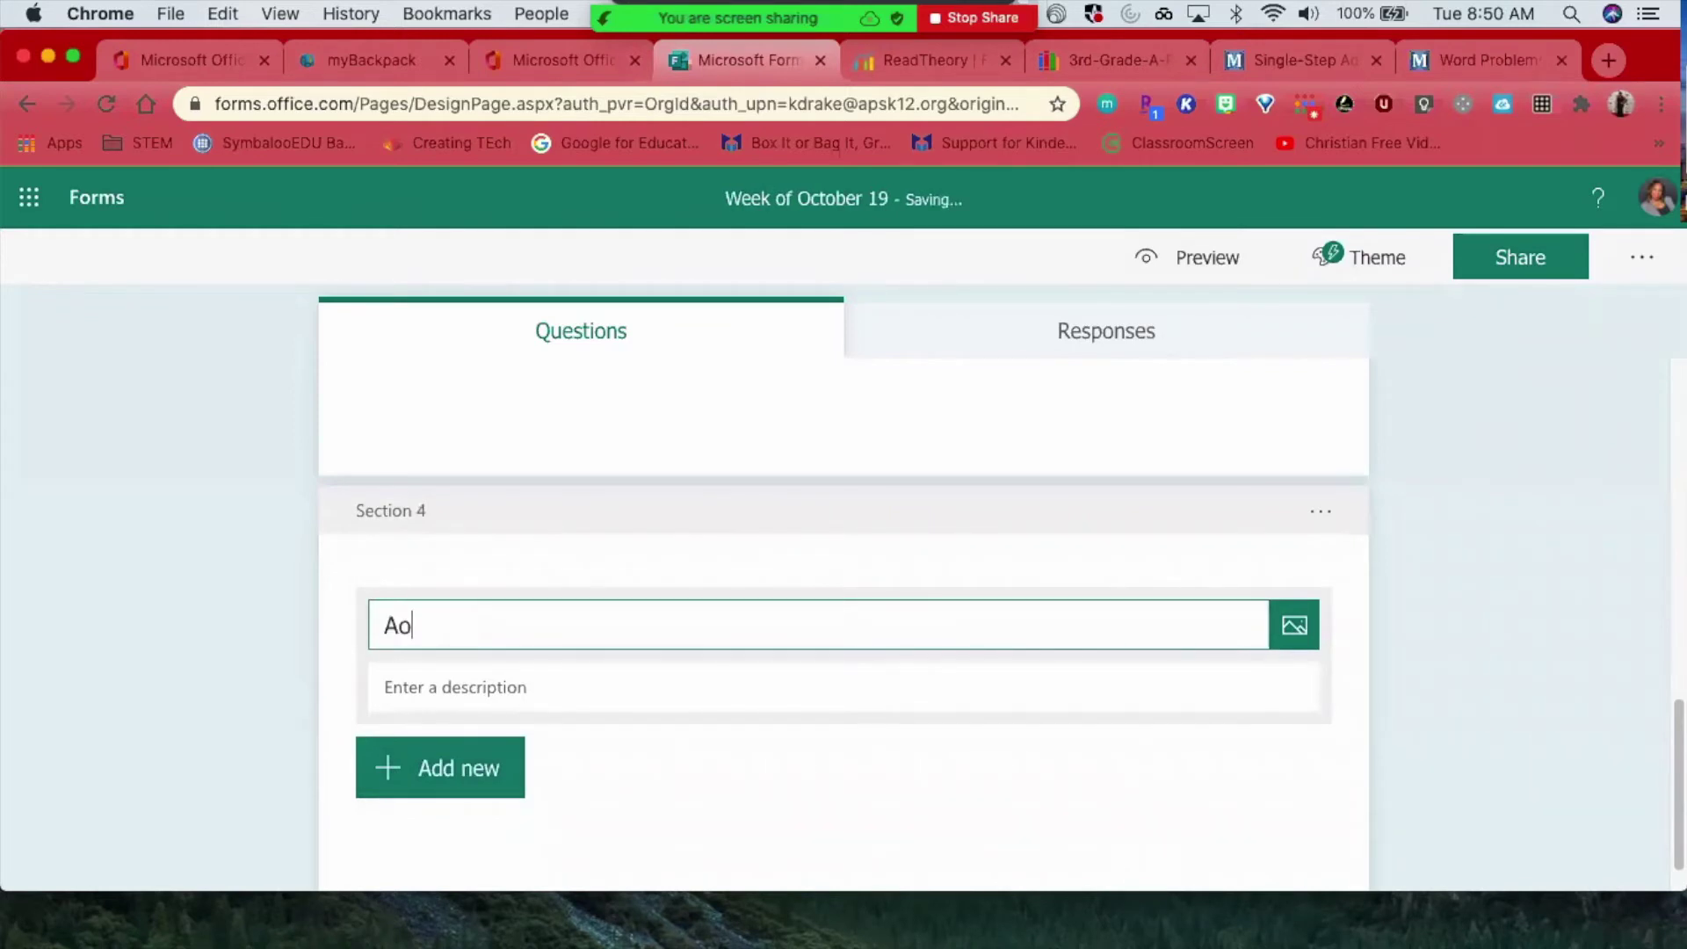
key("BackSpace")
key("BackSpace")
key("BackSpace")
key("BackSpace")
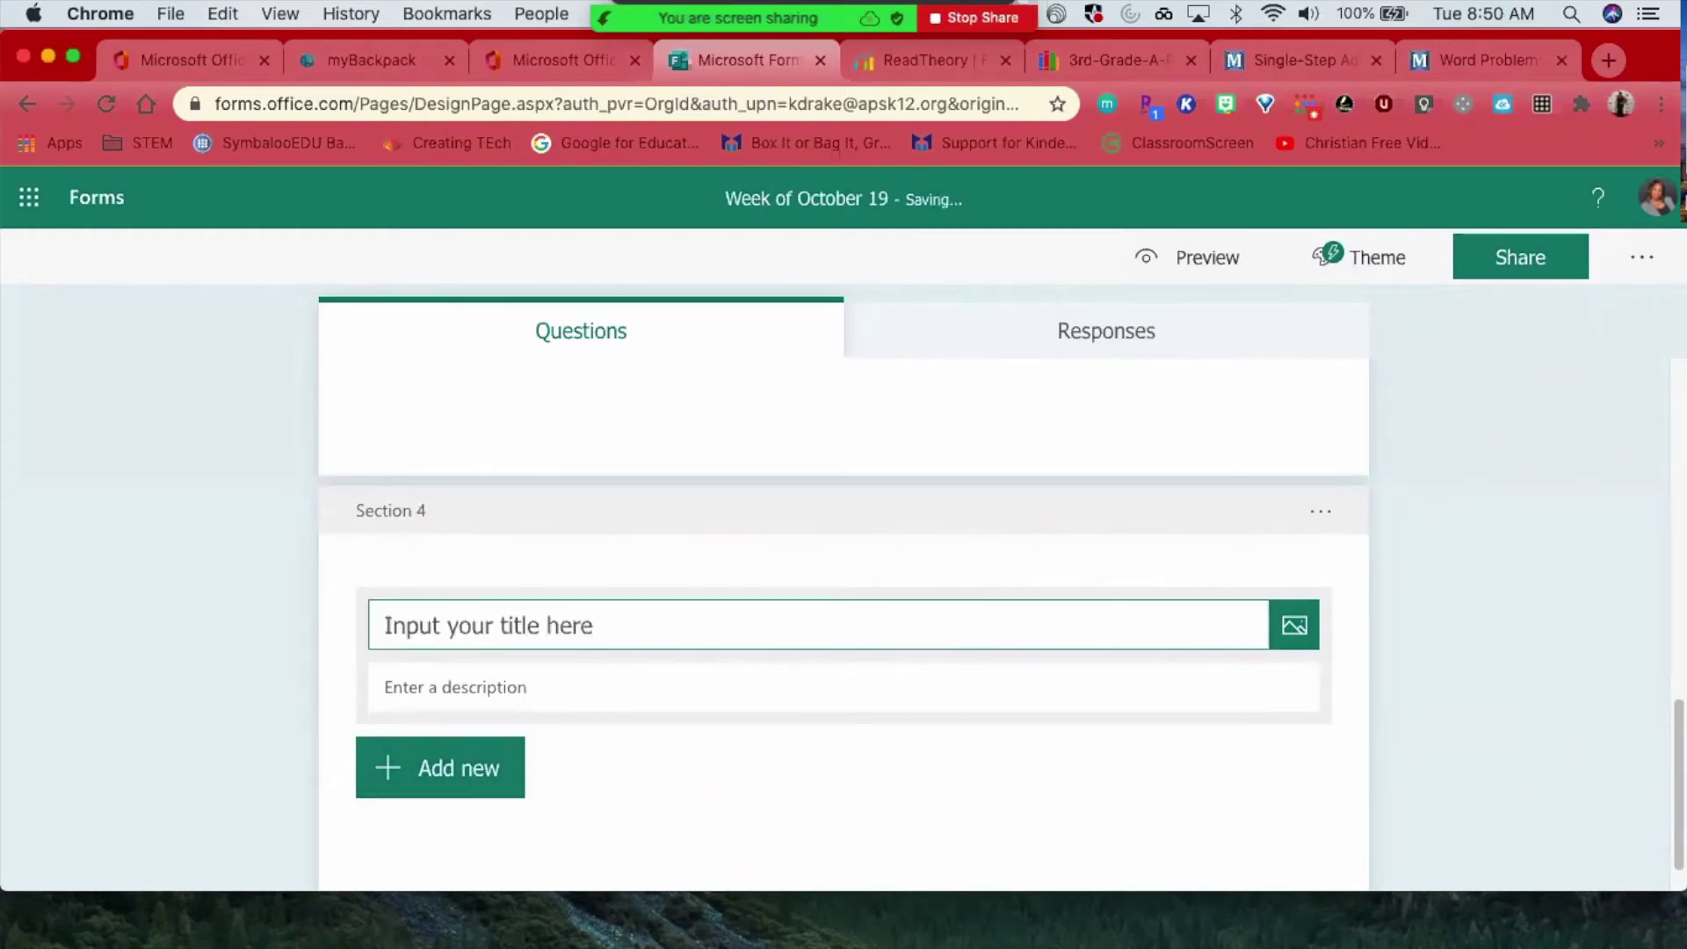
type("Soia")
key("BackSpace")
key("BackSpace")
type("cial")
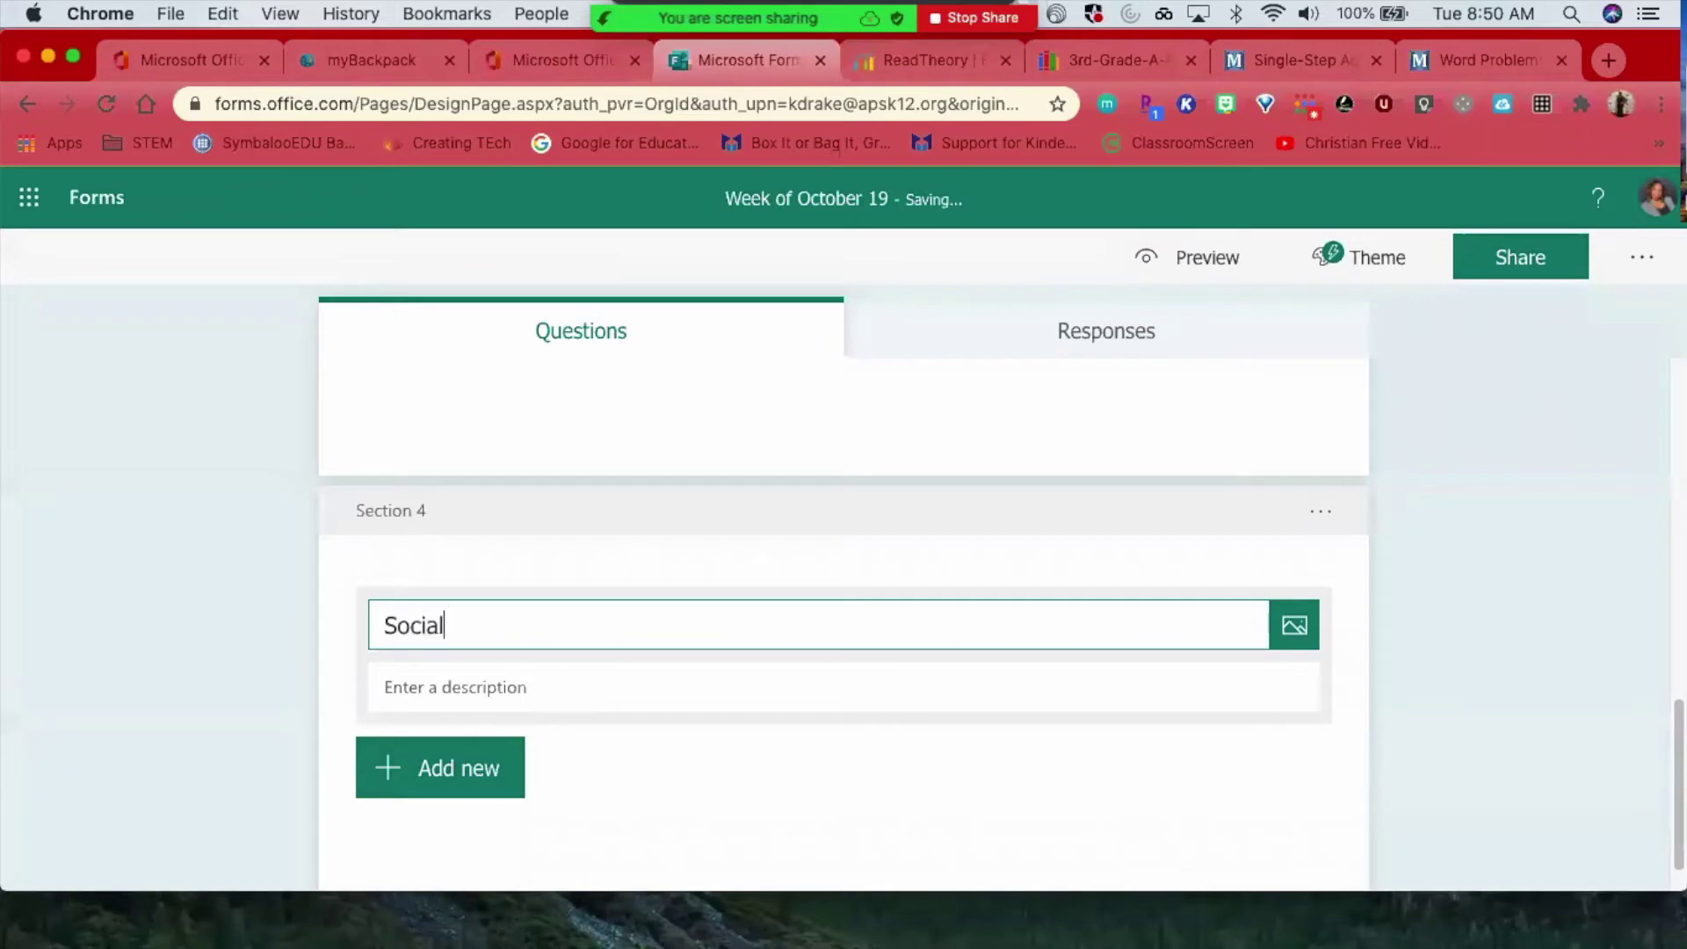
type(" Studies")
left_click(260, 555)
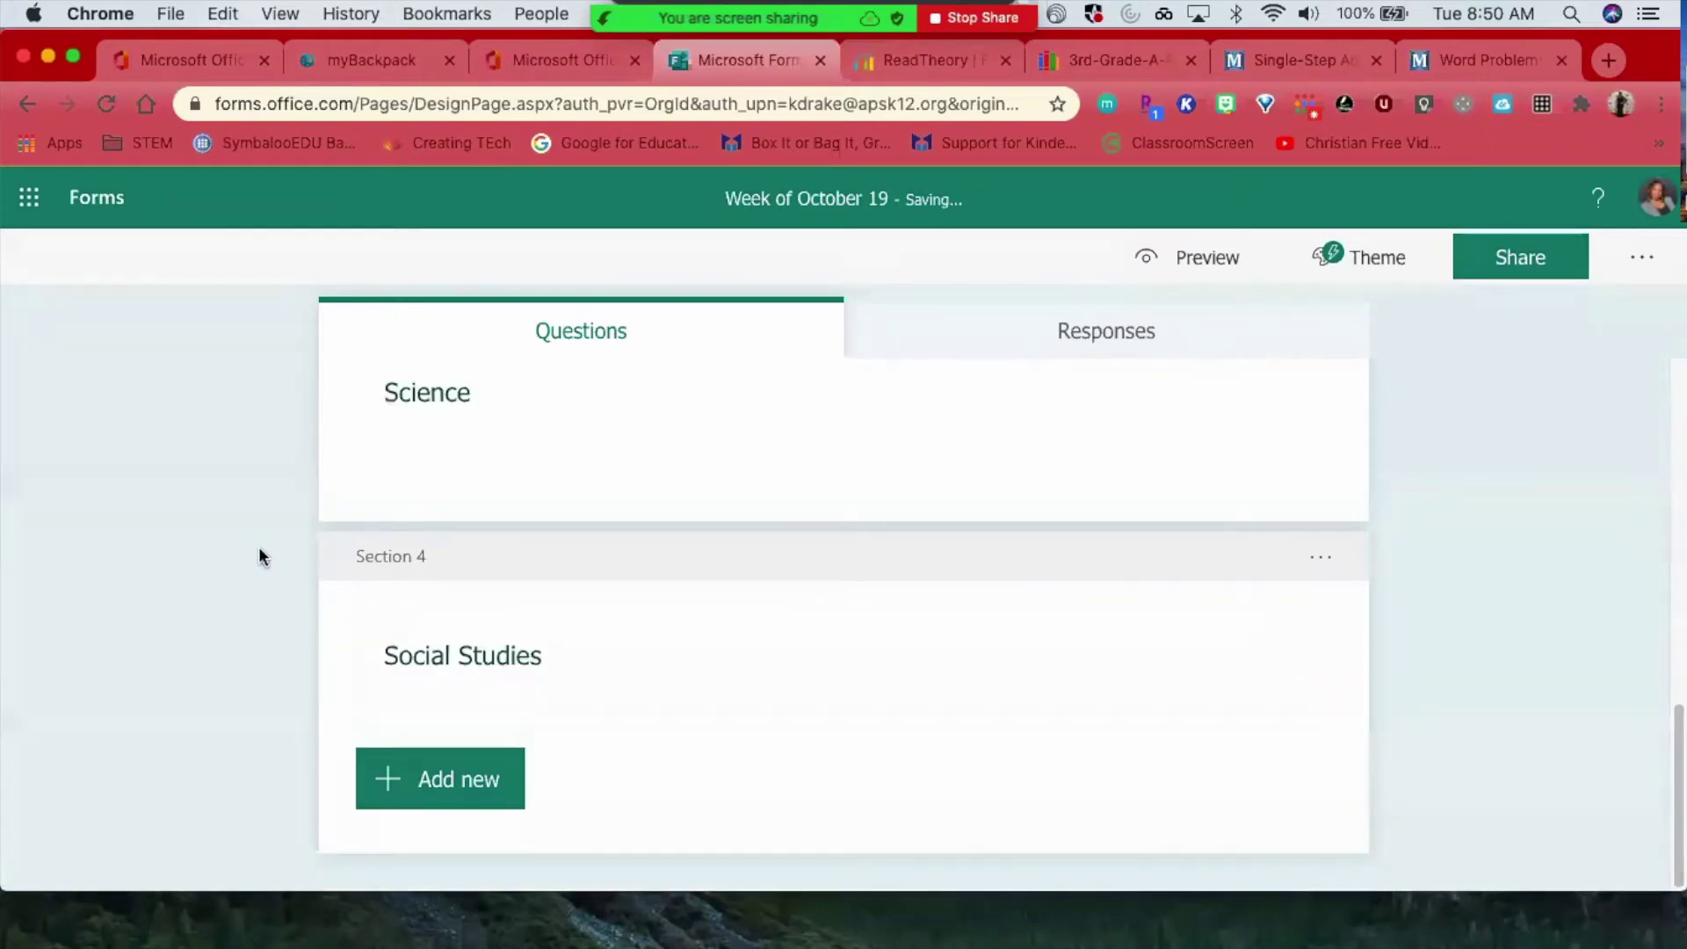
- Dismiss the Adobe Flash Player update window and open the Reading section's heading for editing
scroll(387, 490, "up", 8)
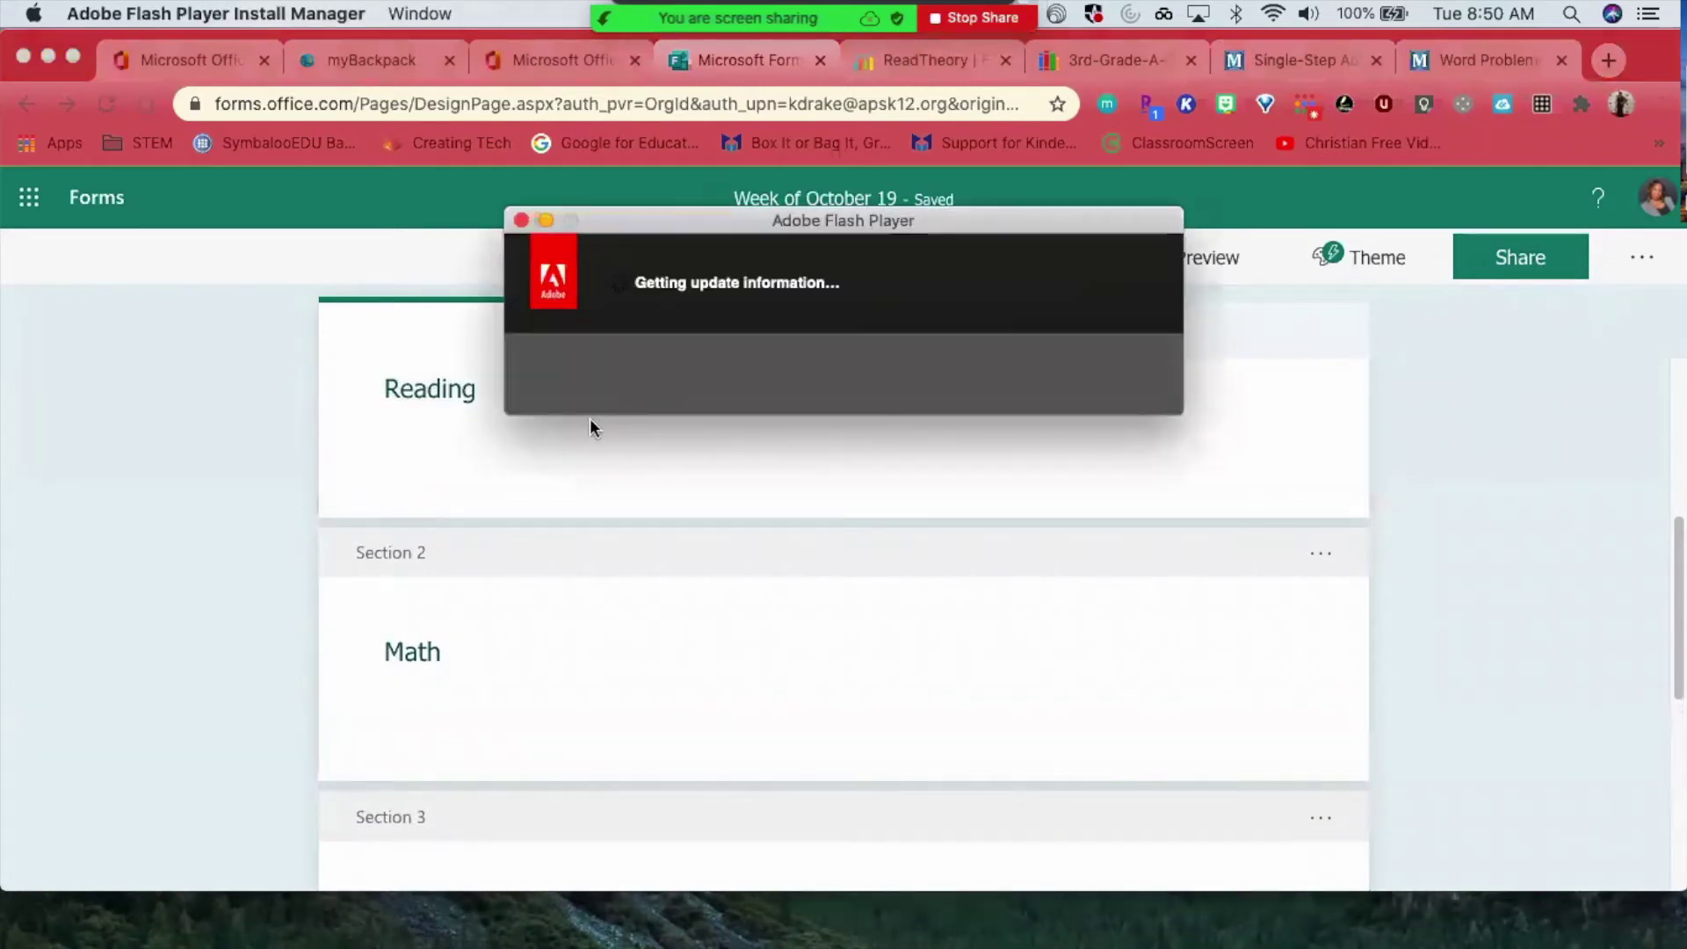
left_click(521, 220)
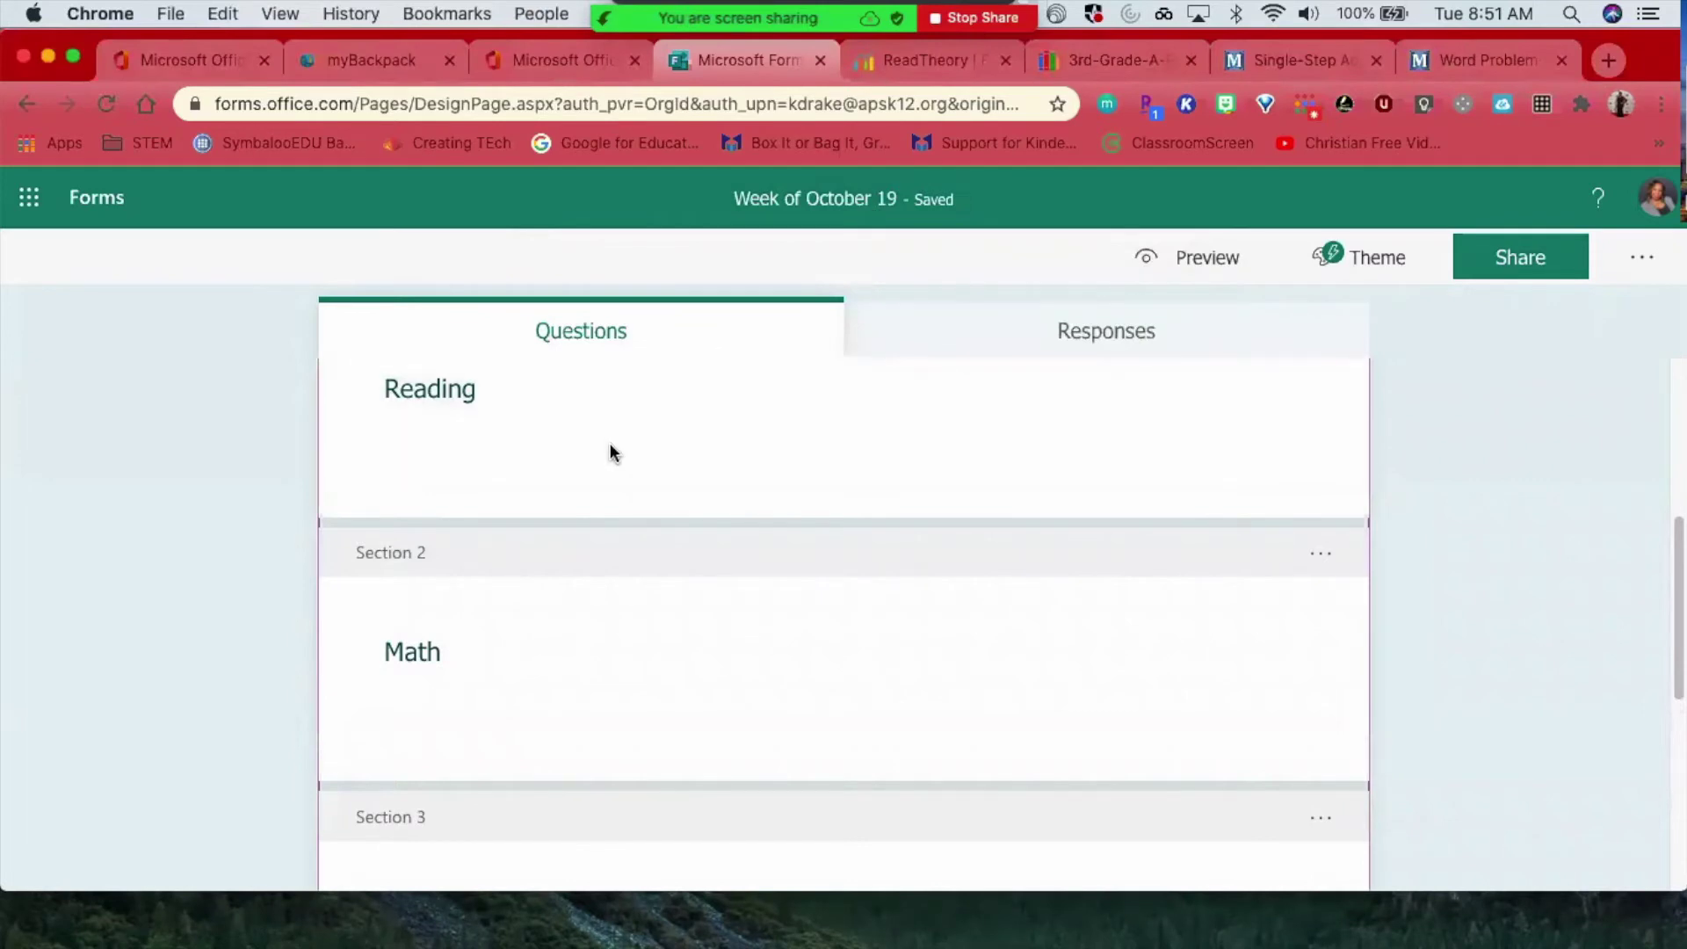
left_click(620, 412)
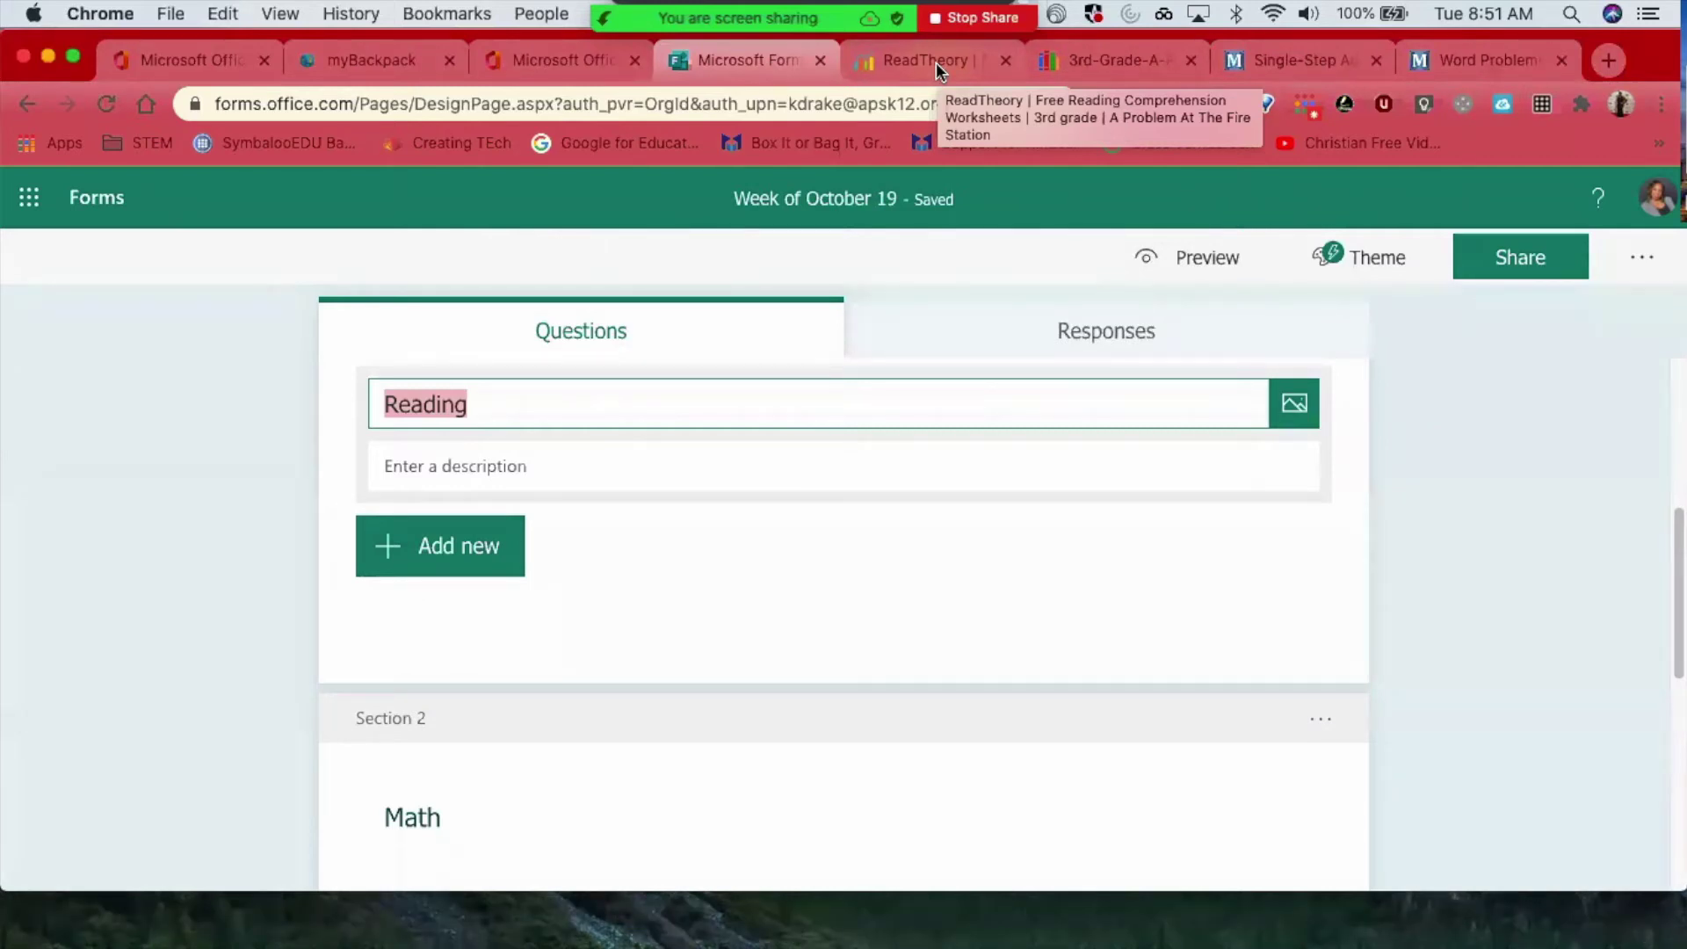
- Copy the title and full passage of "A Problem at the Fire Station" from the ReadTheory PDF into the Reading section's description
left_click(1086, 60)
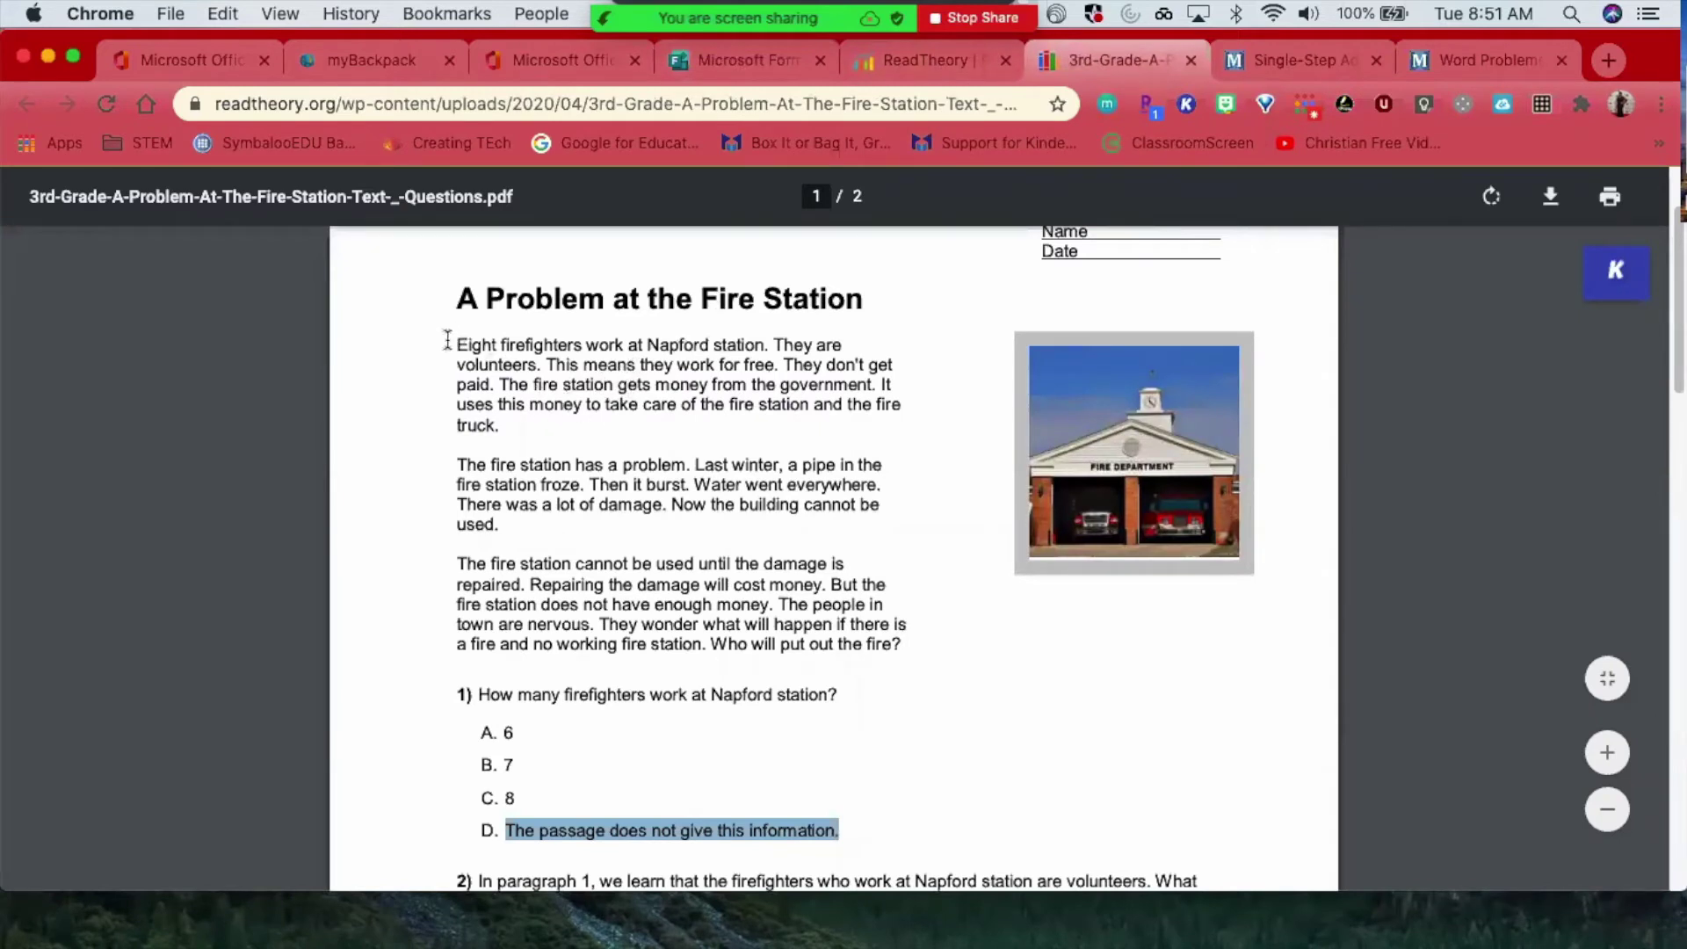
left_click_drag(454, 296, 912, 646)
key("super+c")
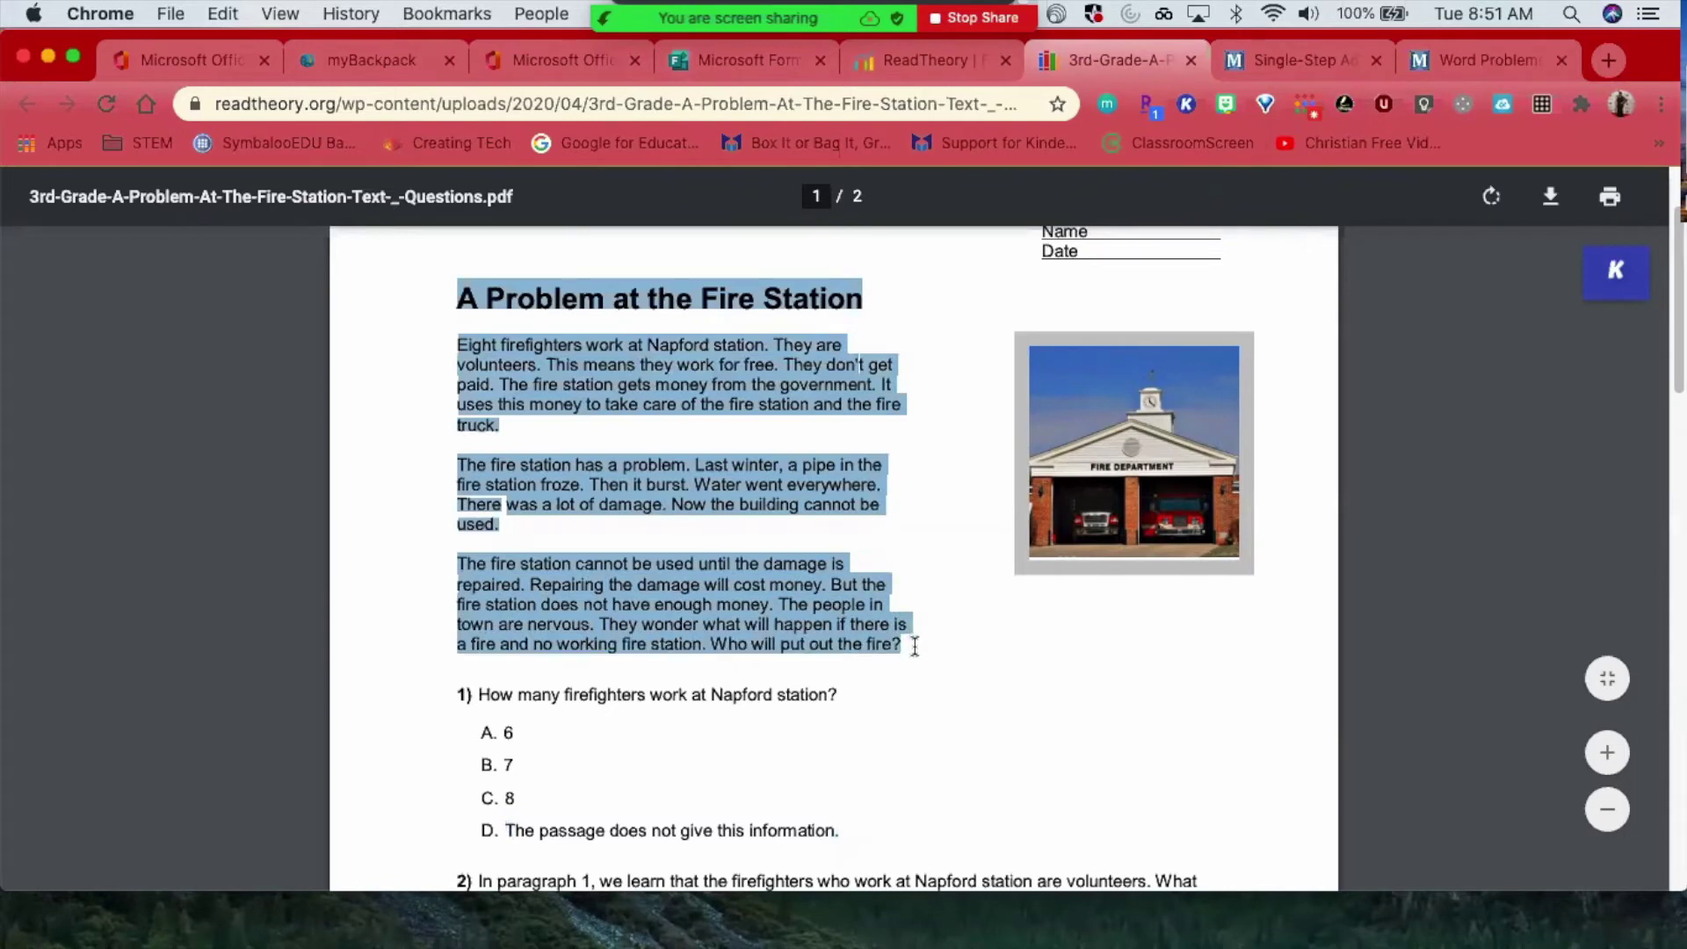
left_click(730, 58)
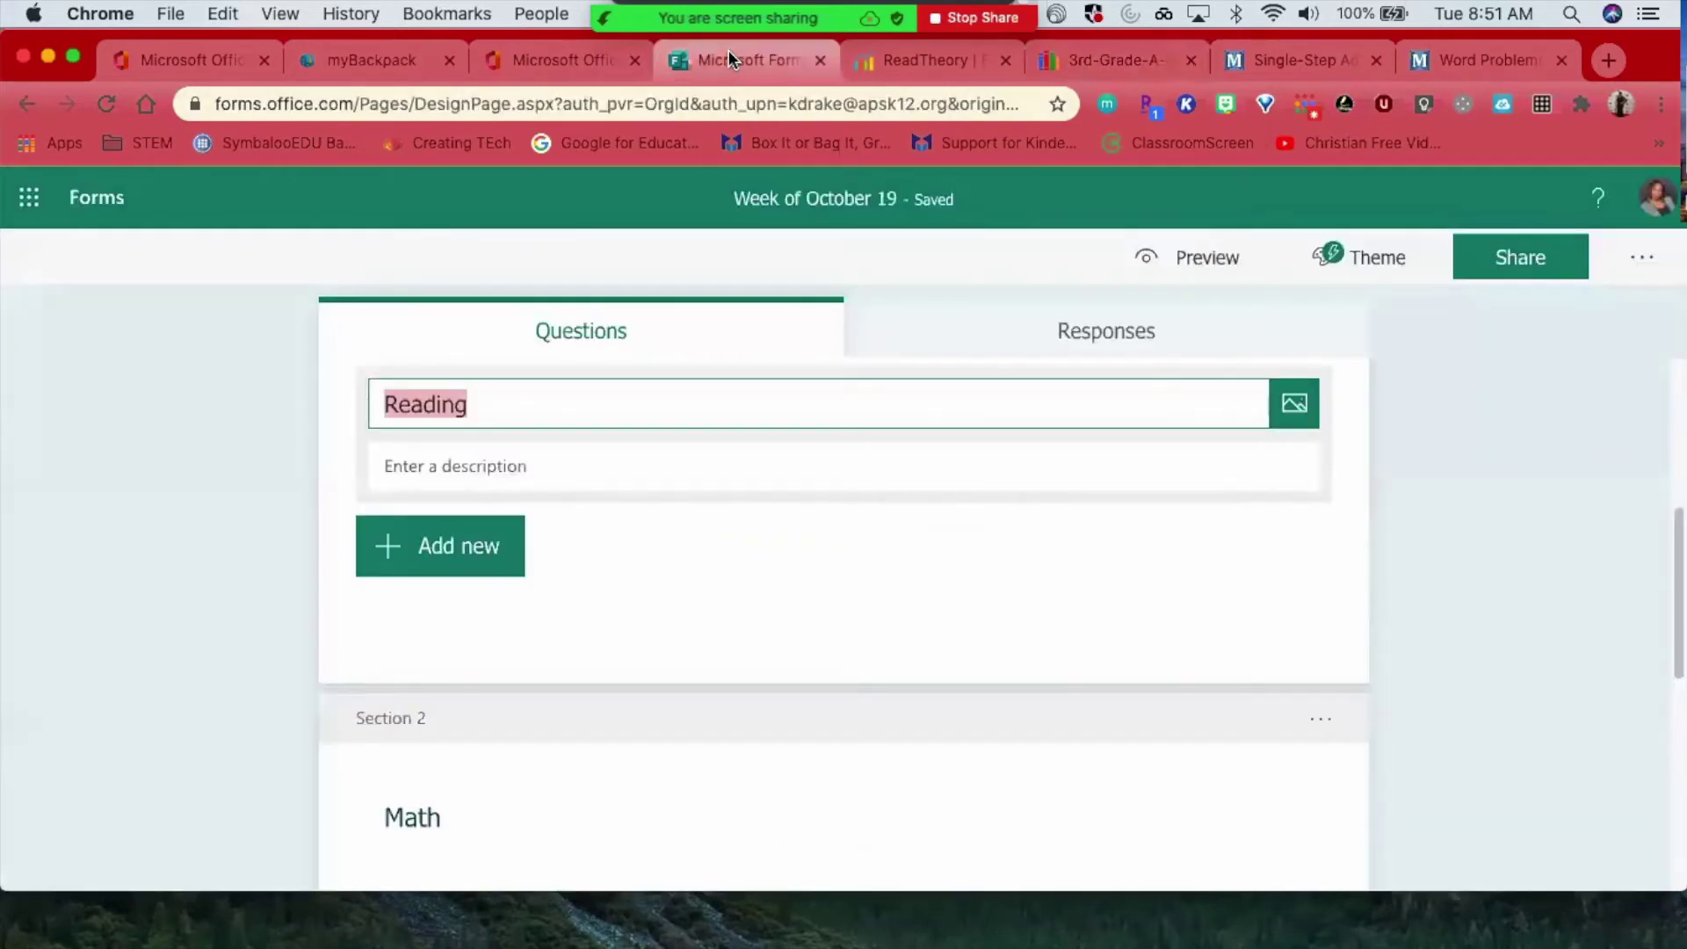
left_click(426, 468)
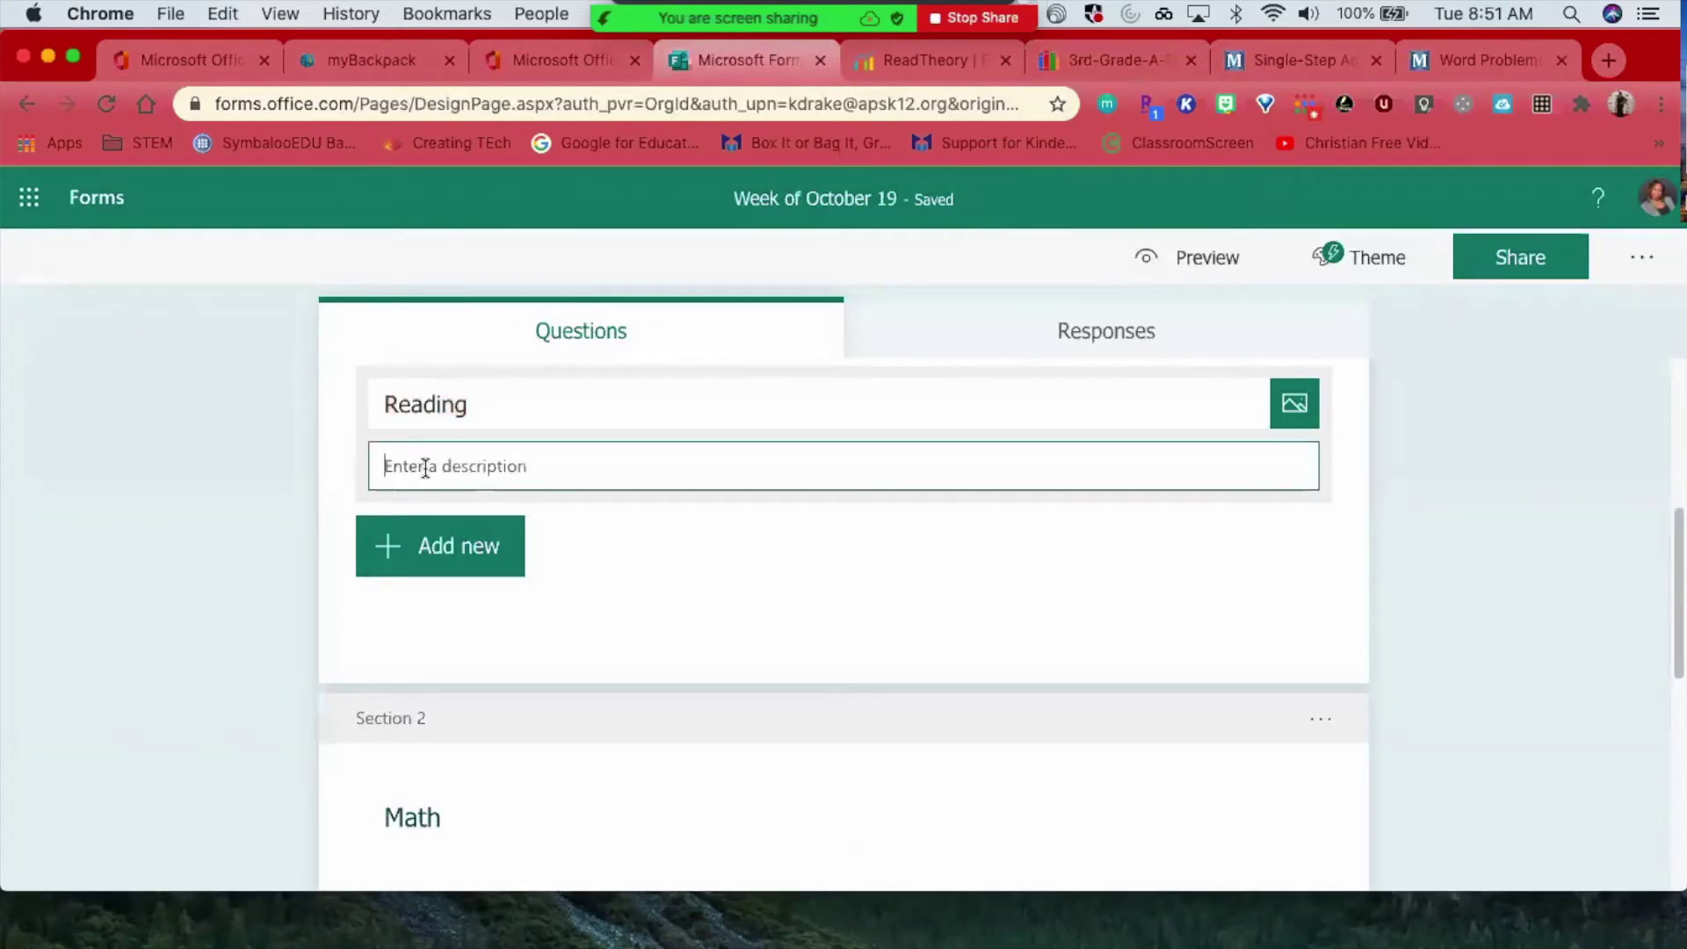
key("super+v")
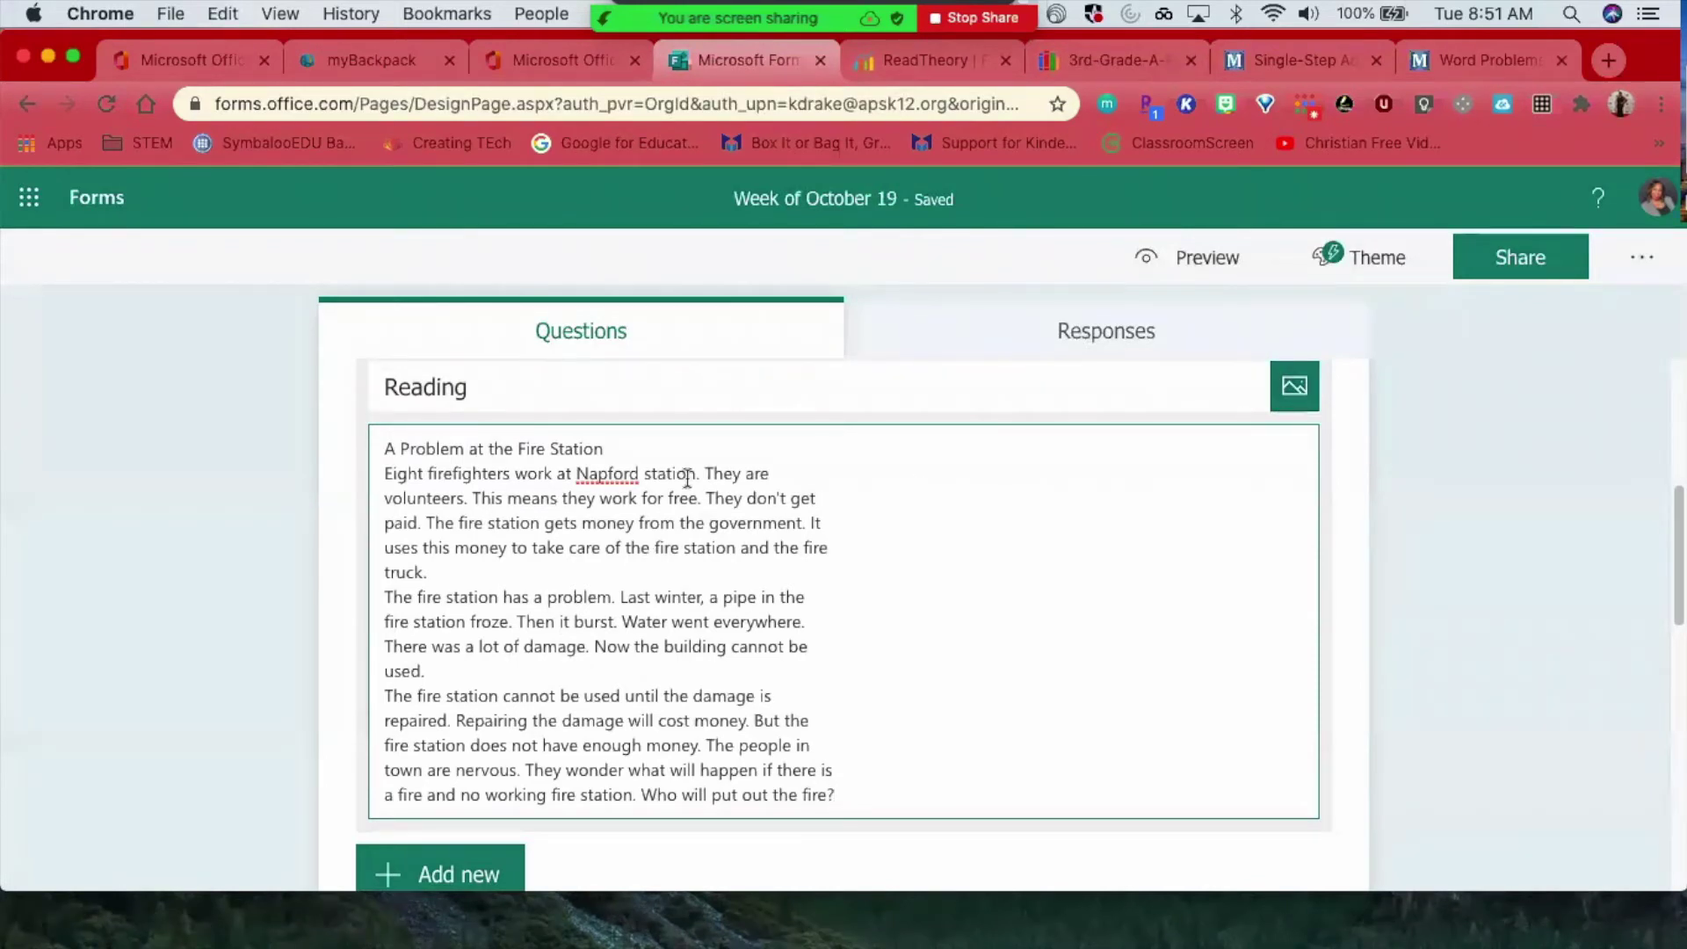
- Insert "Read the following passage and answer the questions below." above the passage title, followed by a blank line
scroll(584, 647, "down", 1)
scroll(527, 598, "up", 2)
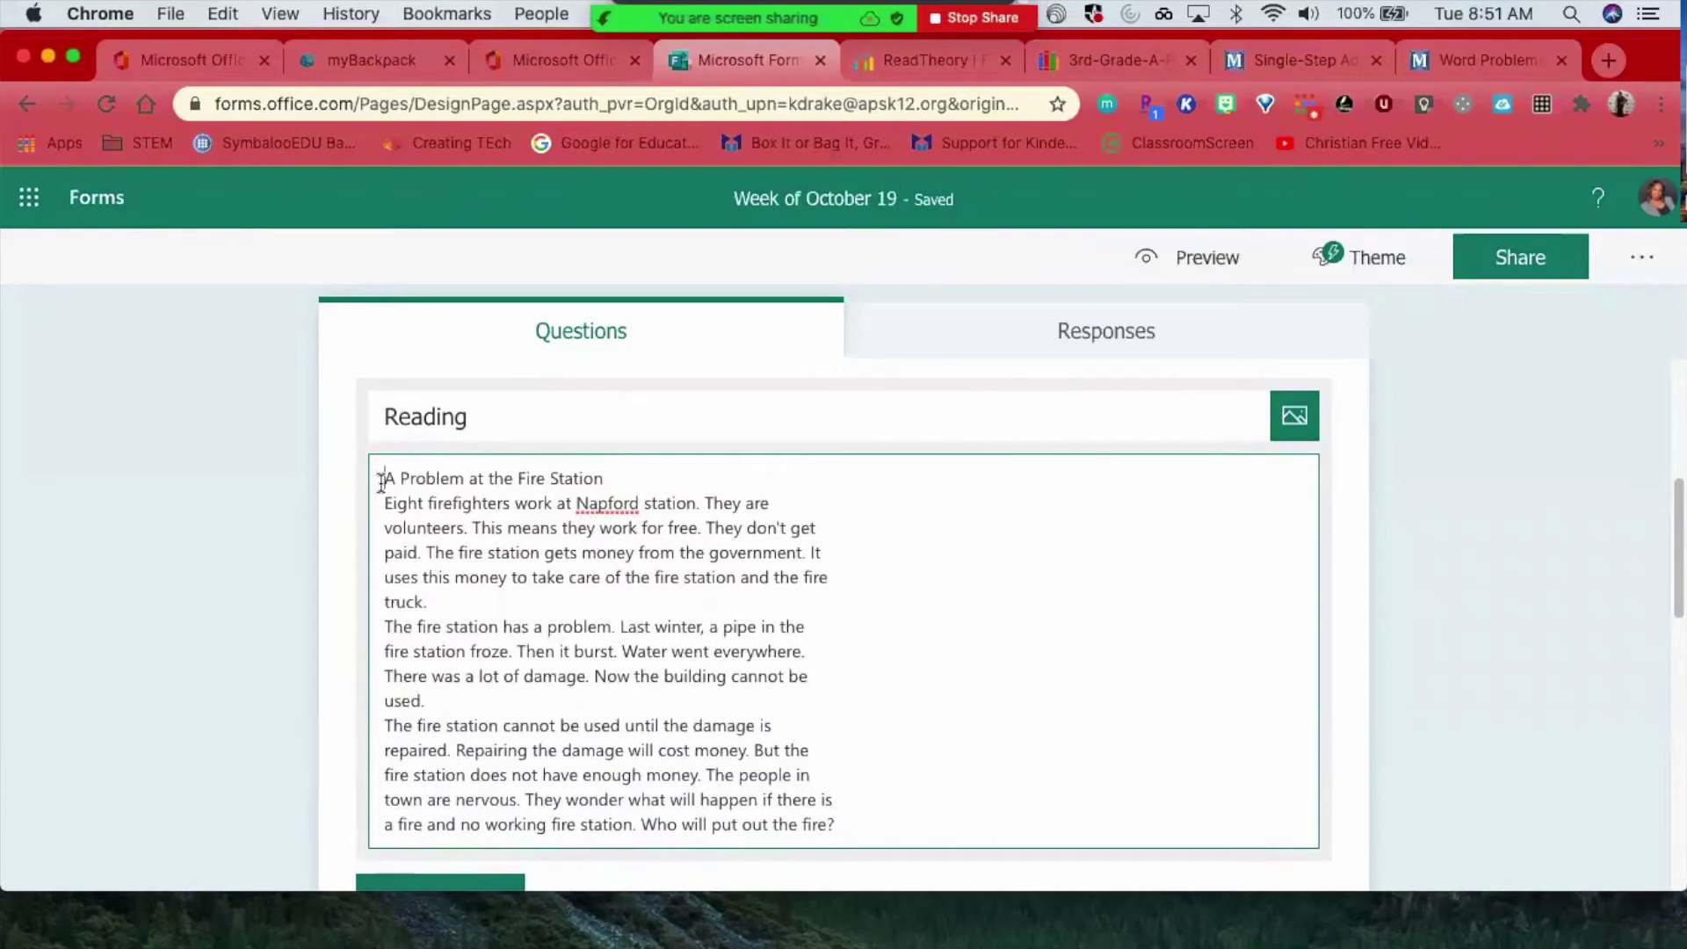
left_click(381, 480)
type("Read the f")
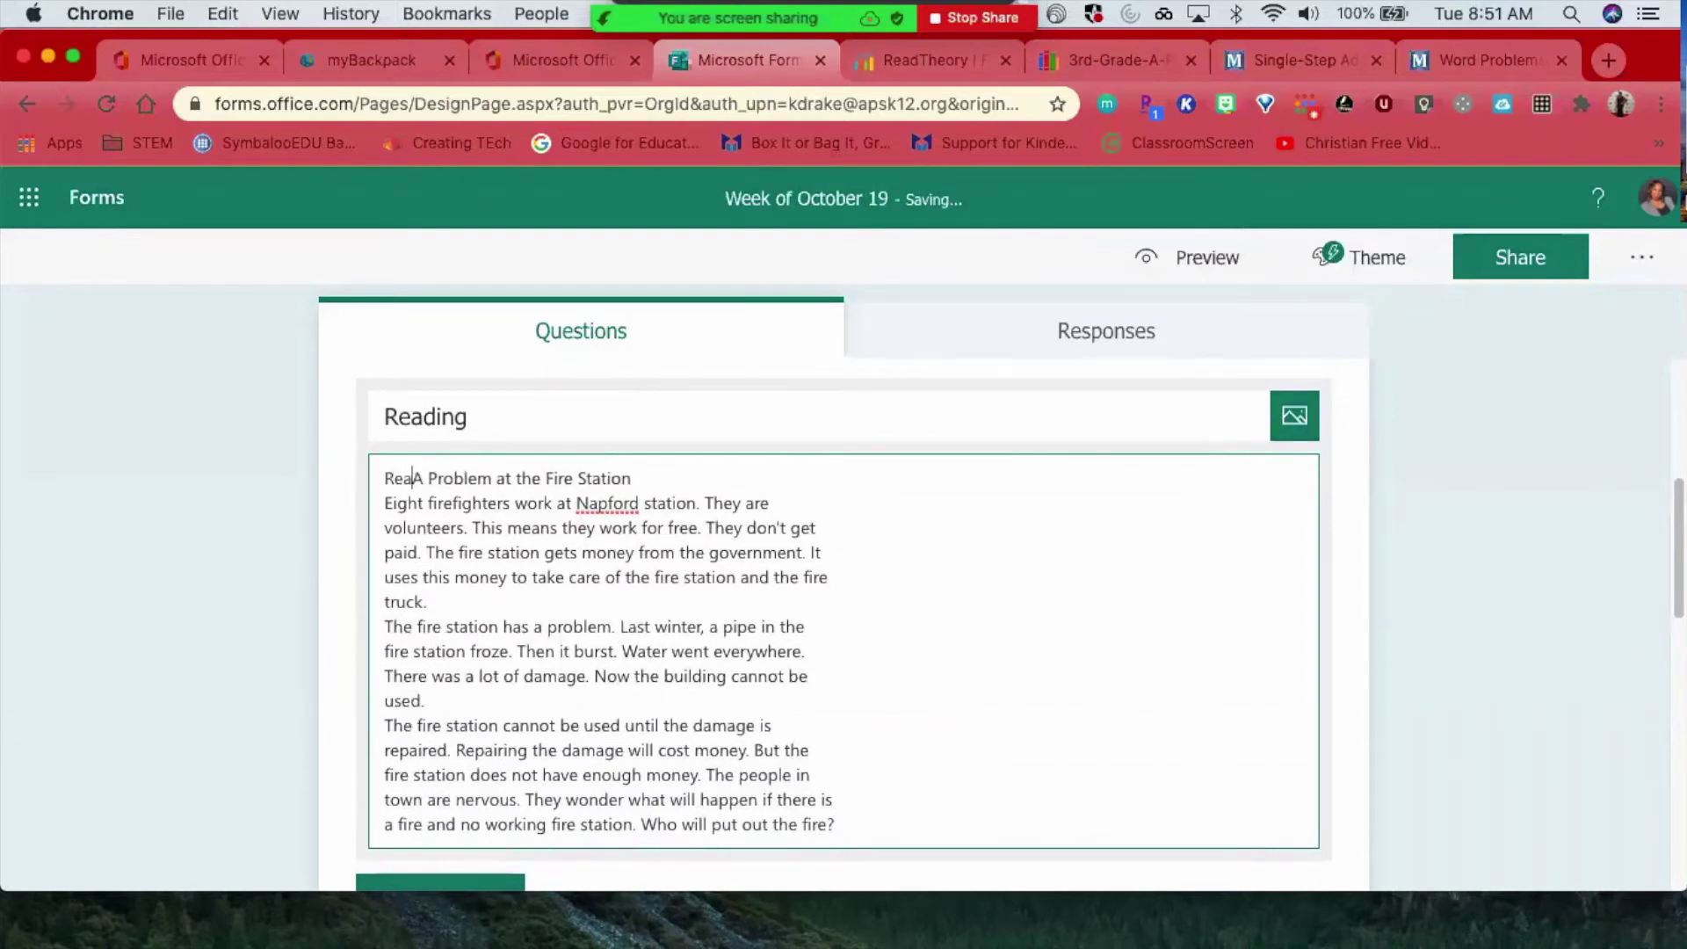
type("ollowing pass")
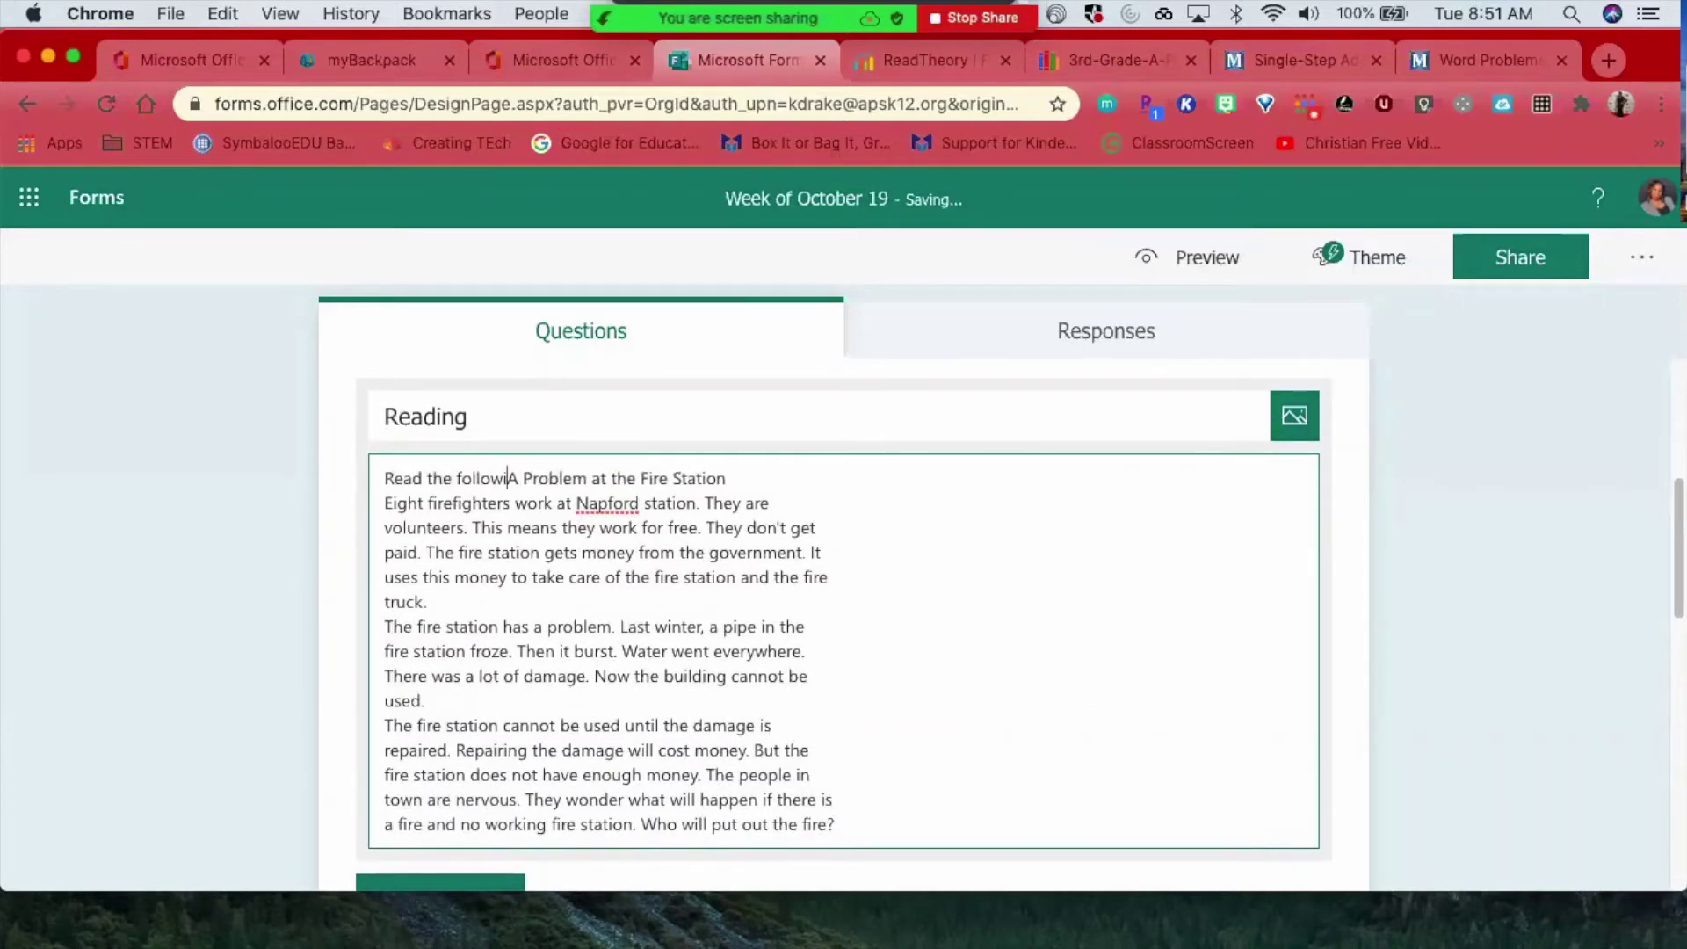
type("age and co")
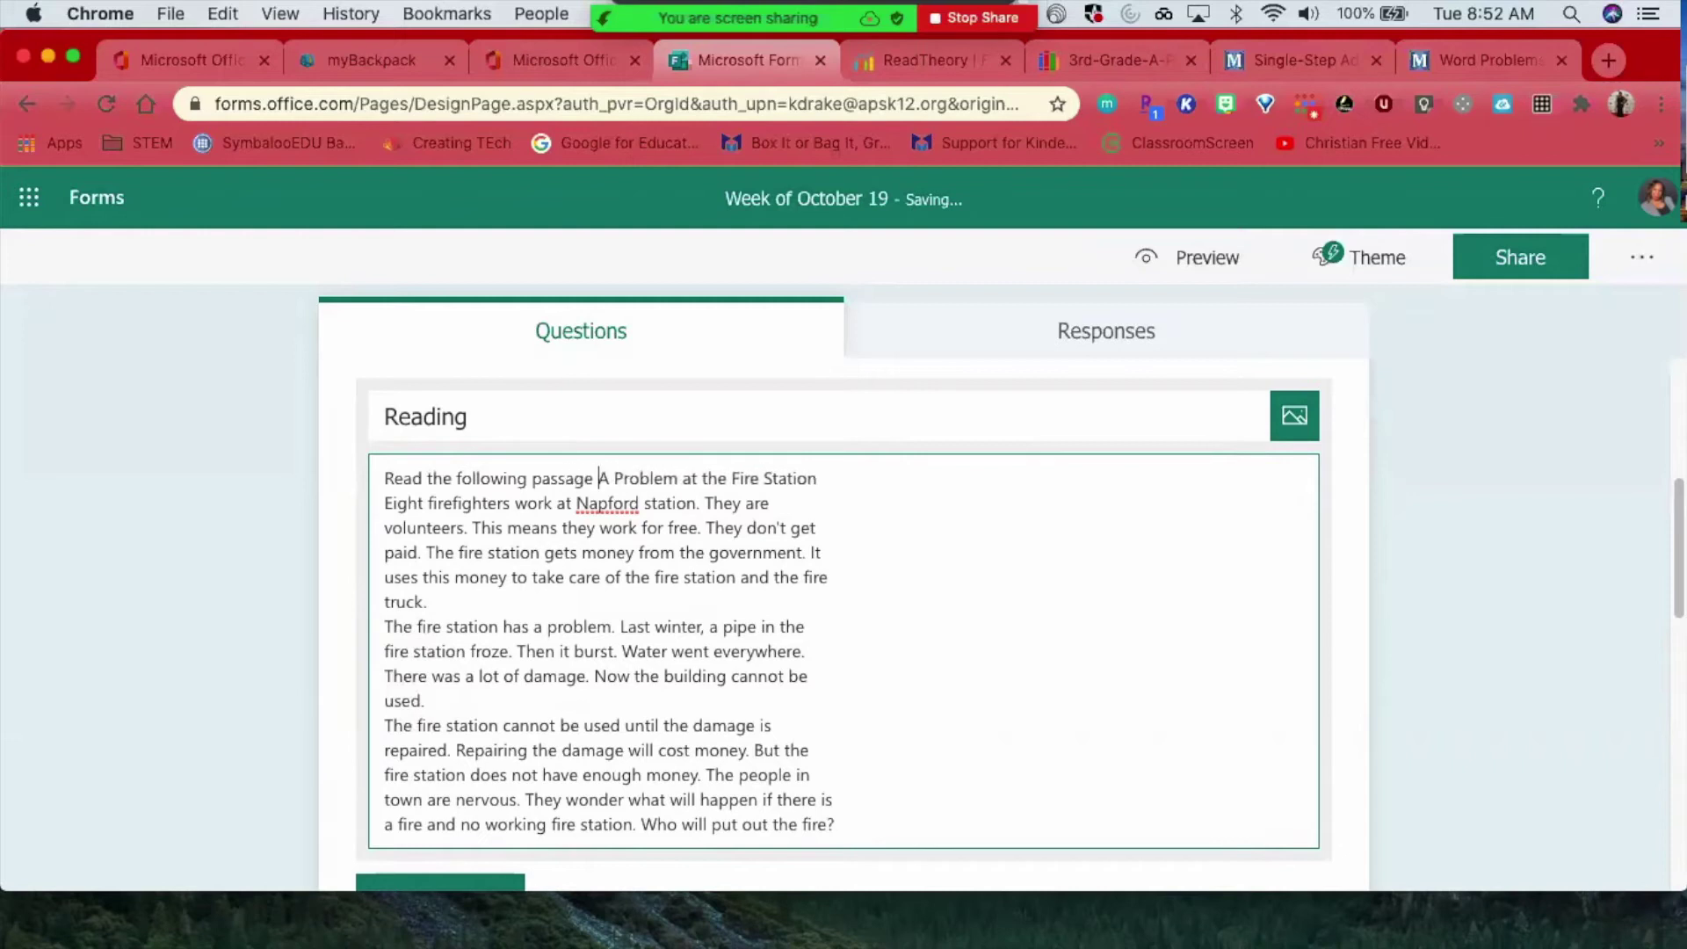
key("BackSpace")
key("BackSpace")
type("answer ")
type("the questions ")
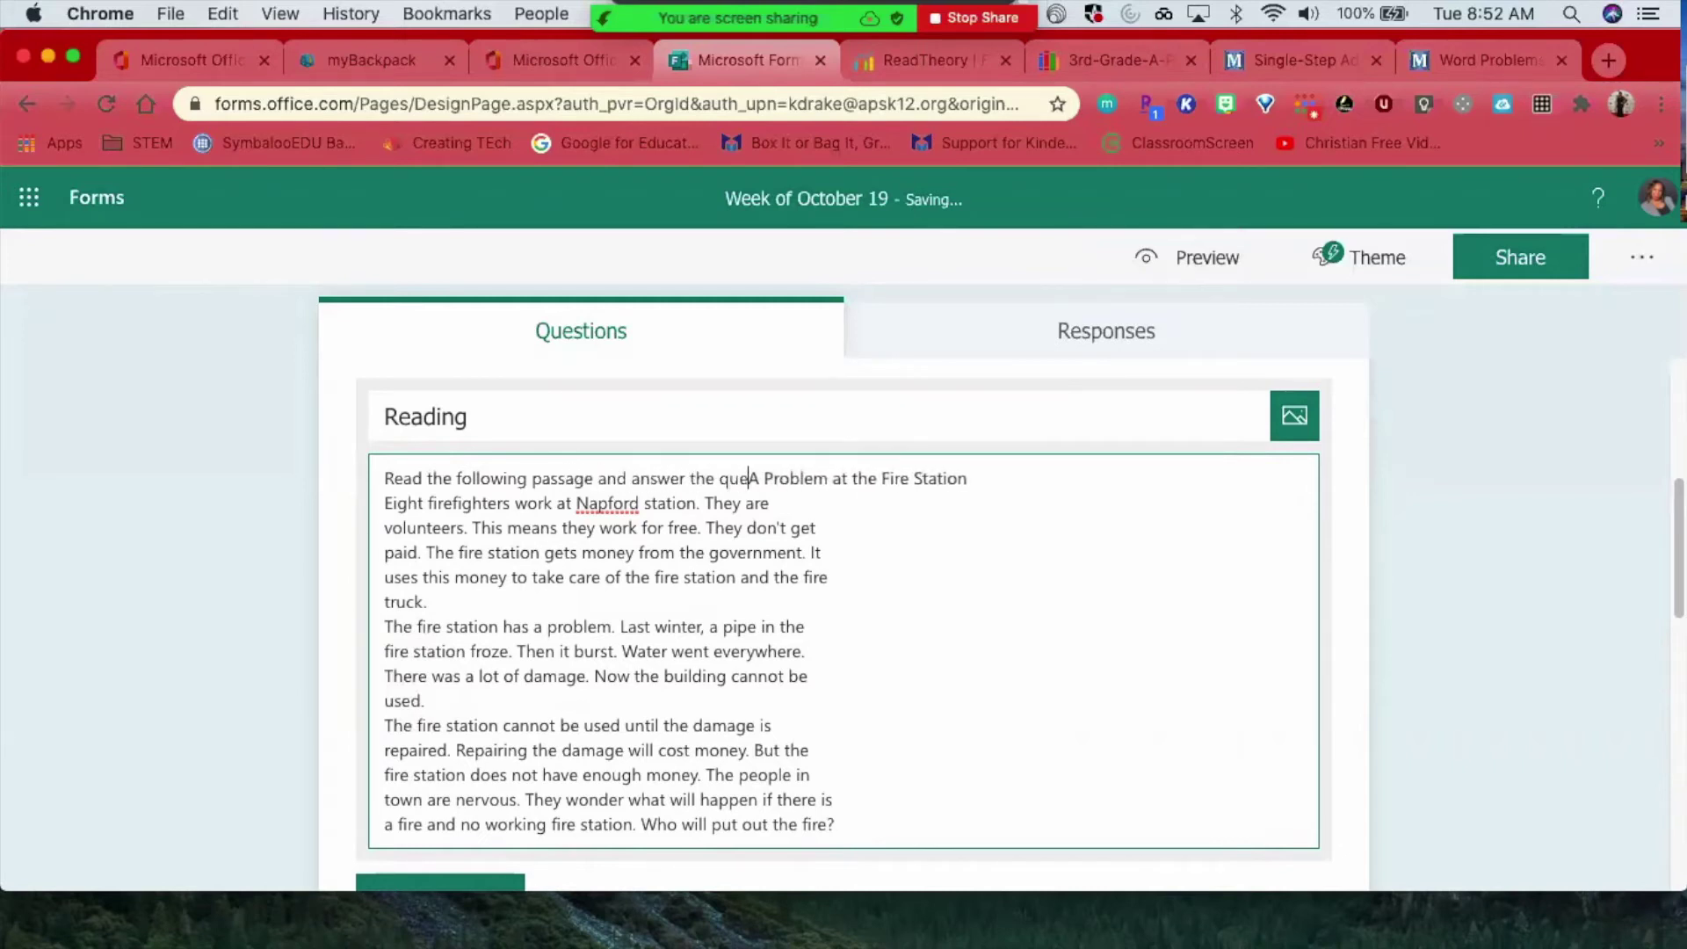
type("below.")
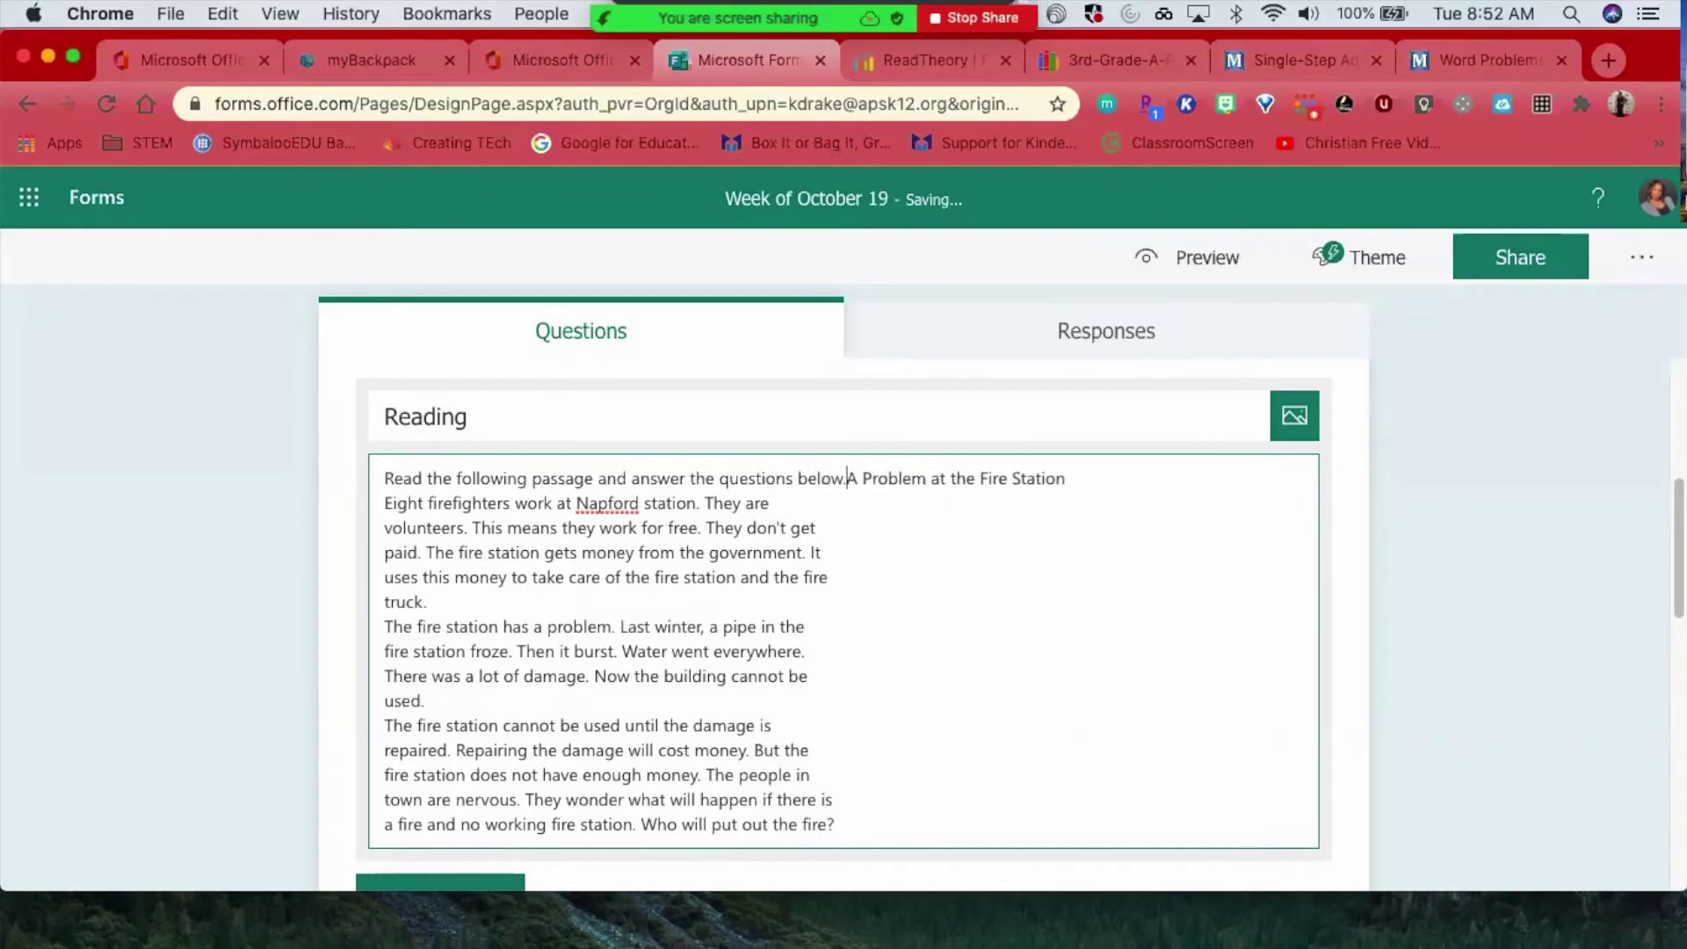
key("Return")
key("Return")
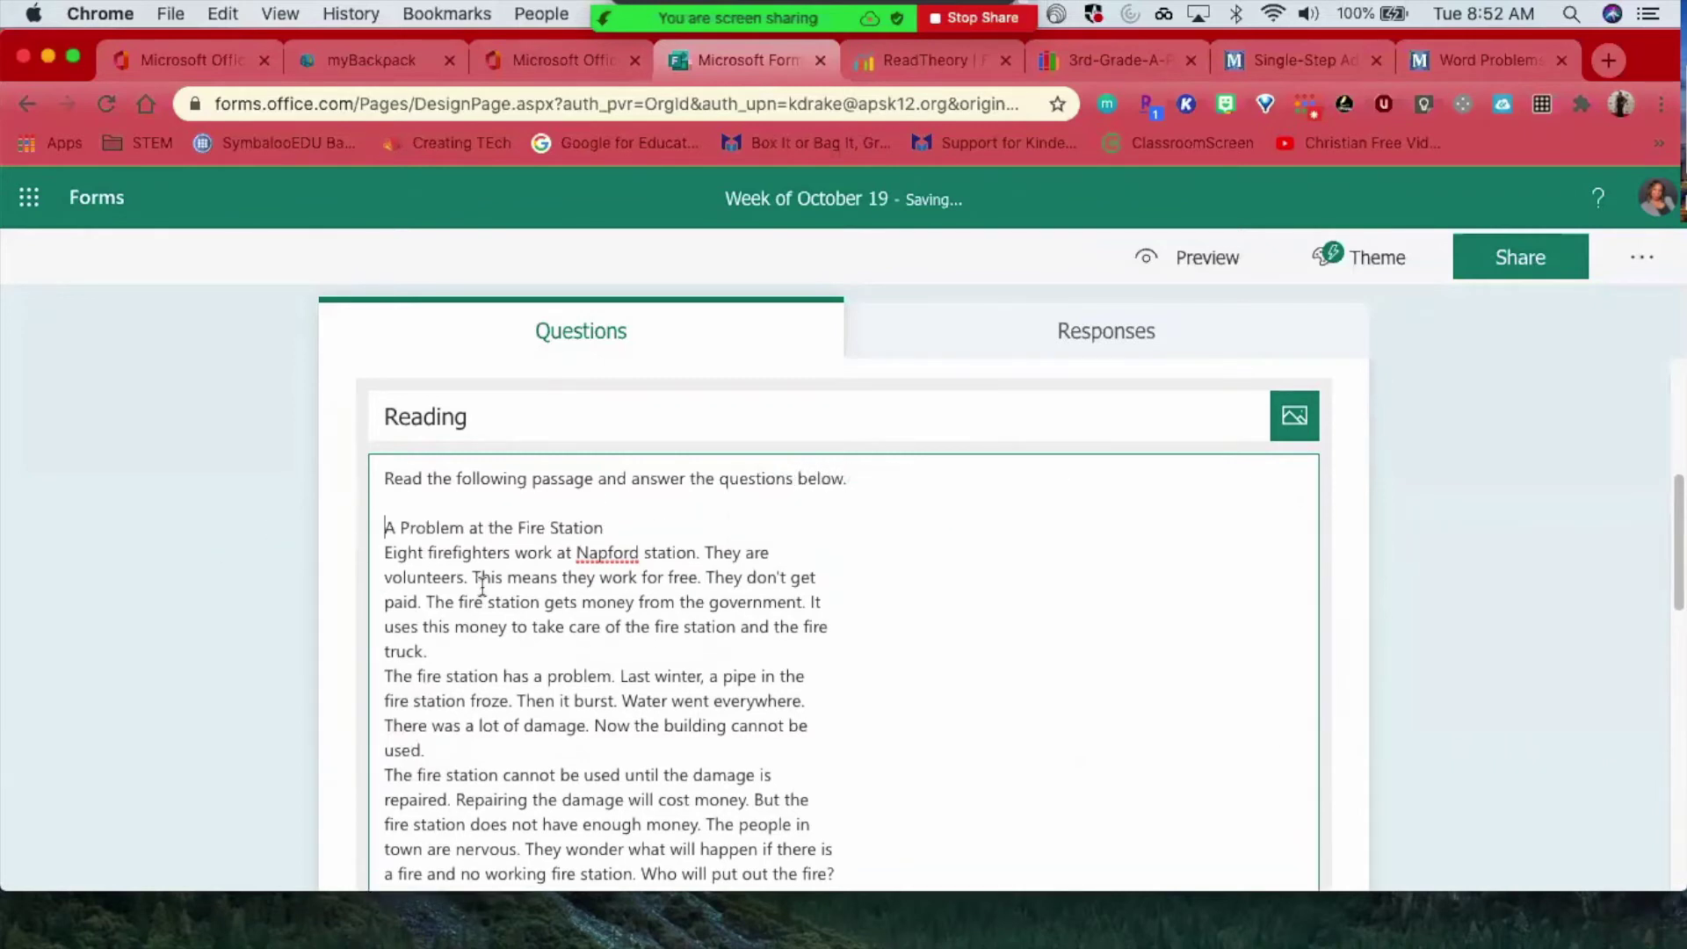
- Add a Choice question to the Reading section with the PDF's question 1 text, "How many firefighters work at Napford station?"
scroll(434, 597, "down", 5)
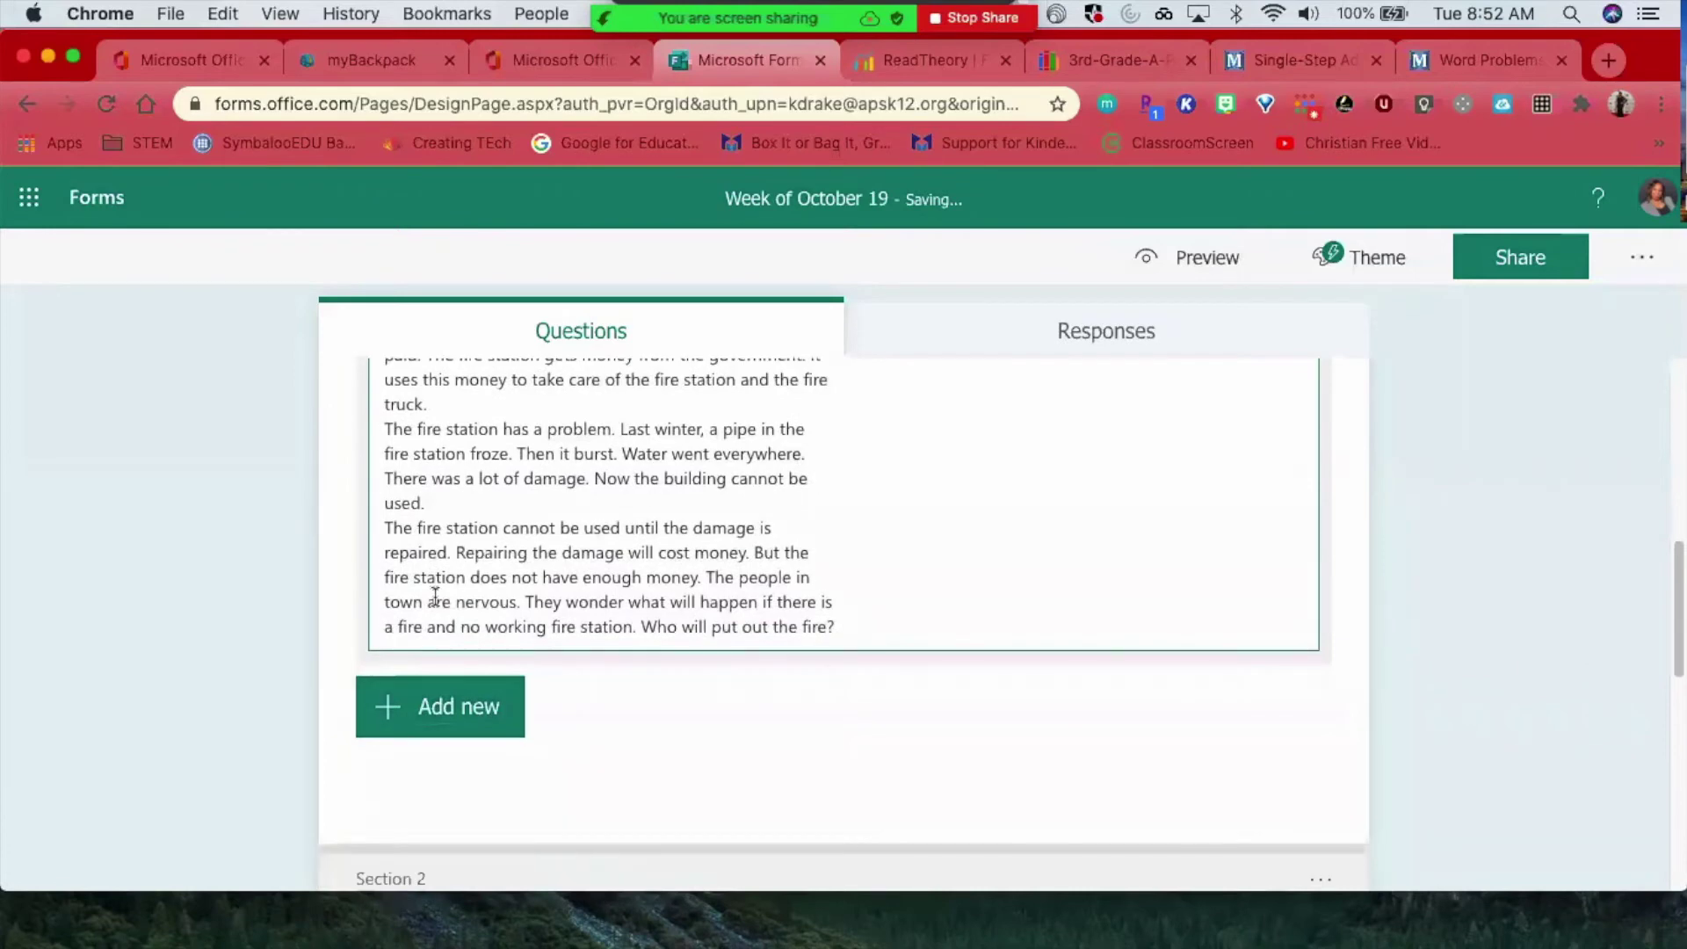
left_click(1096, 59)
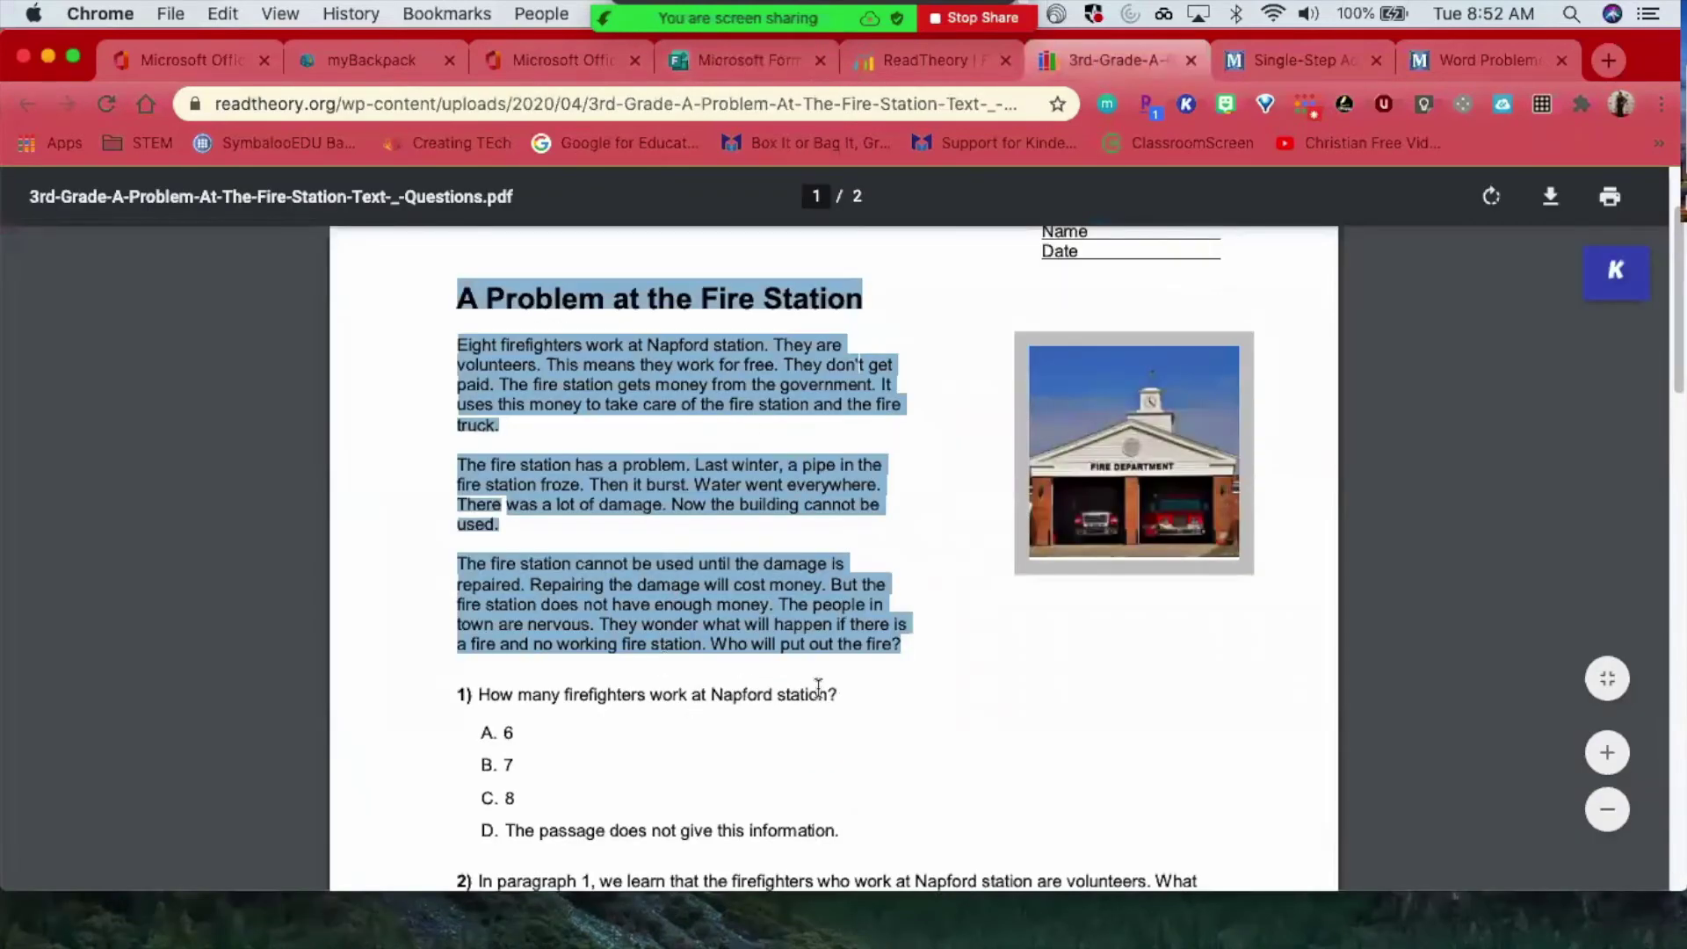
left_click_drag(846, 694, 482, 690)
key("super+c")
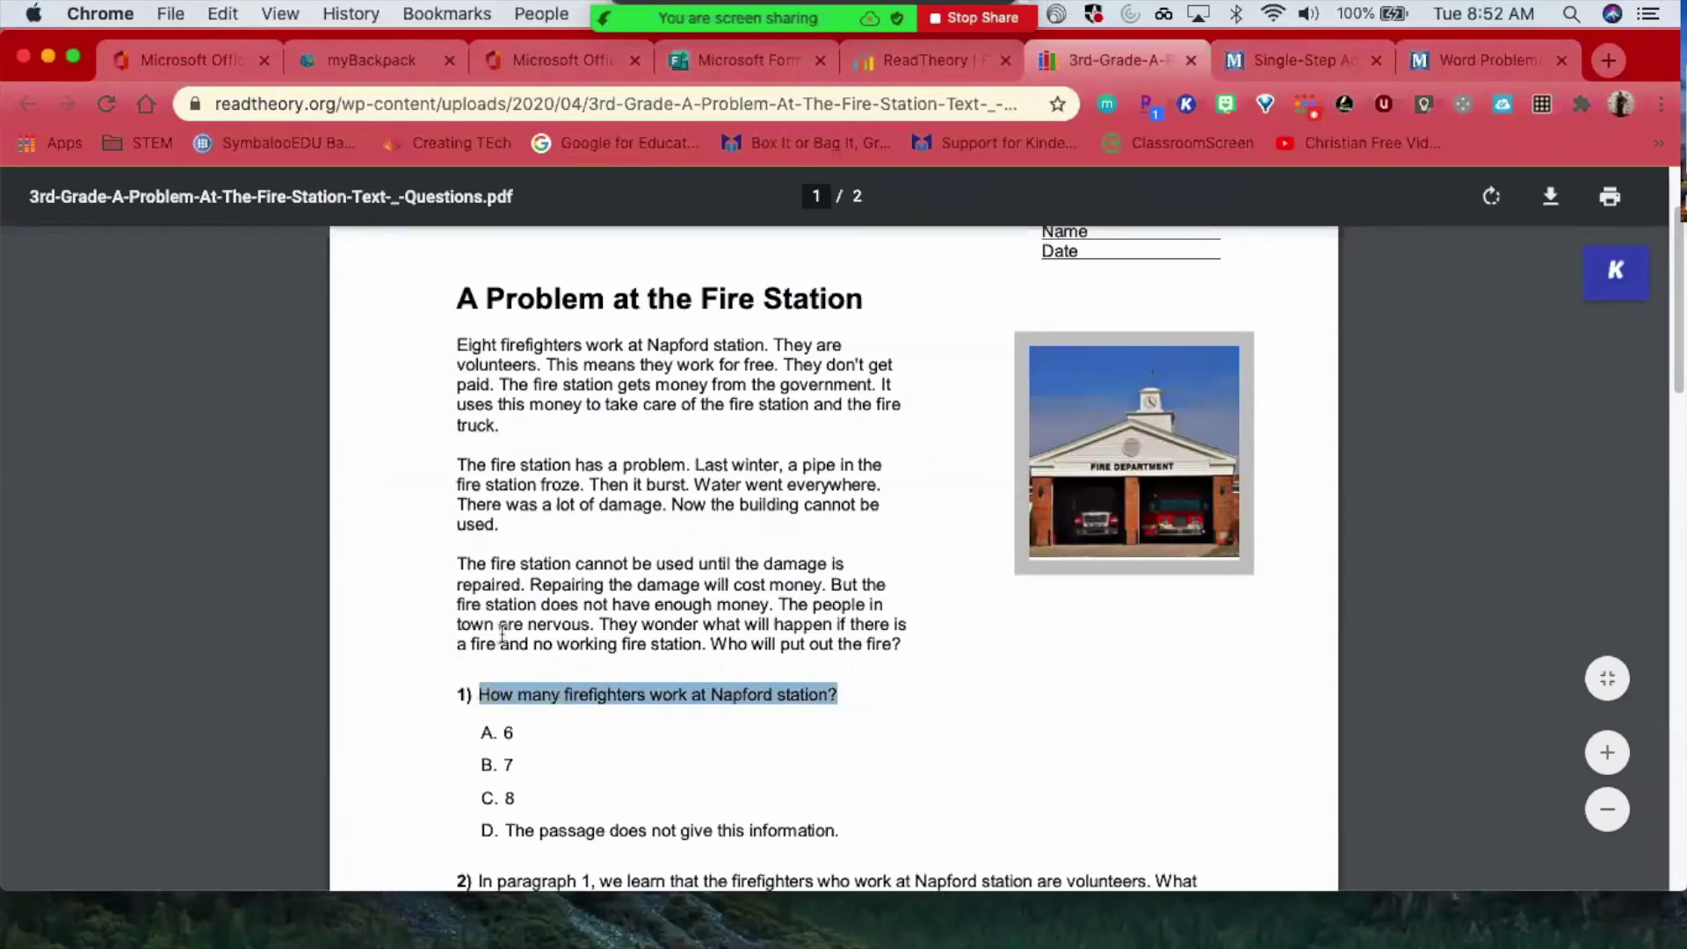
left_click(758, 53)
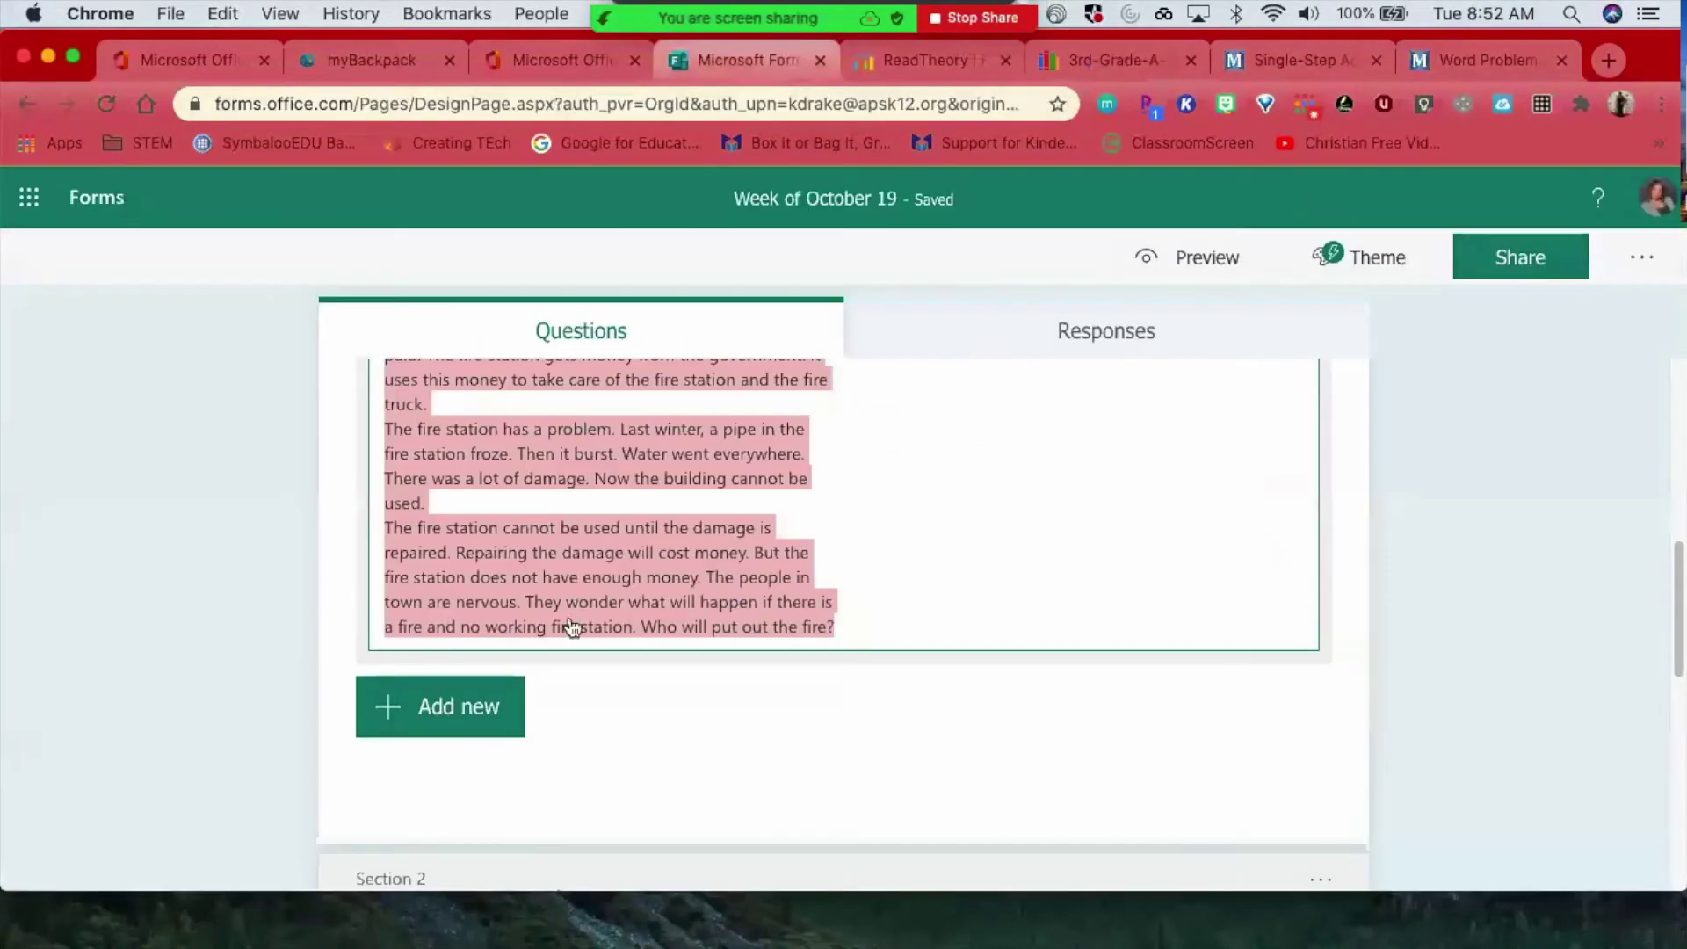
left_click(456, 708)
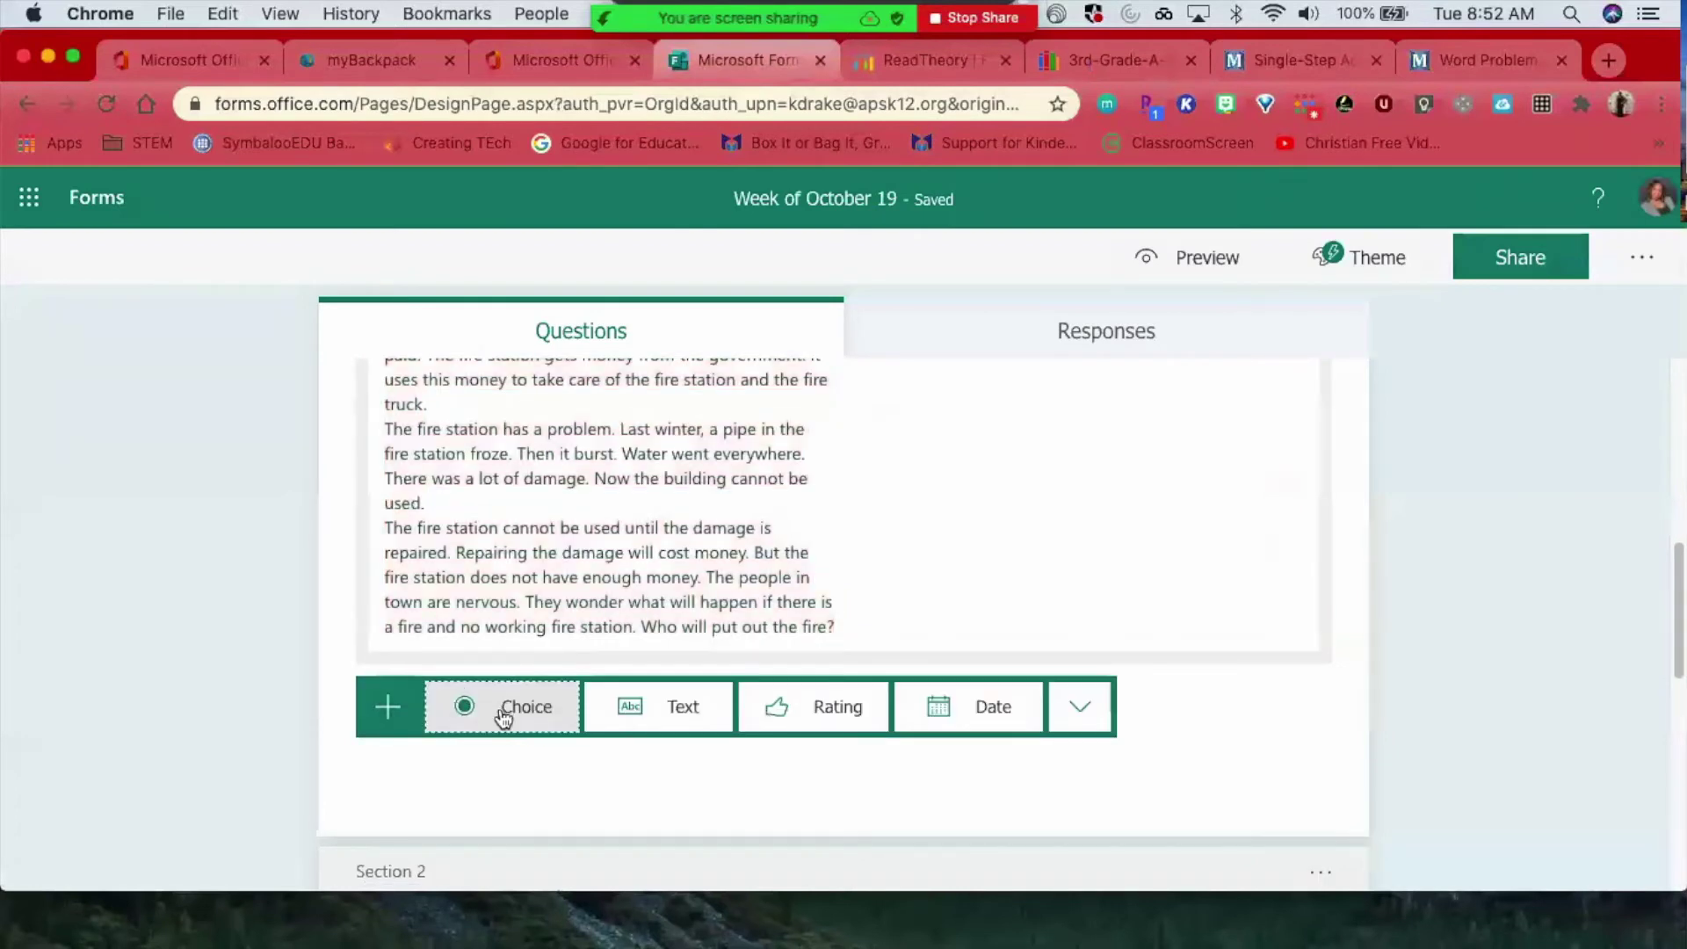
left_click(523, 708)
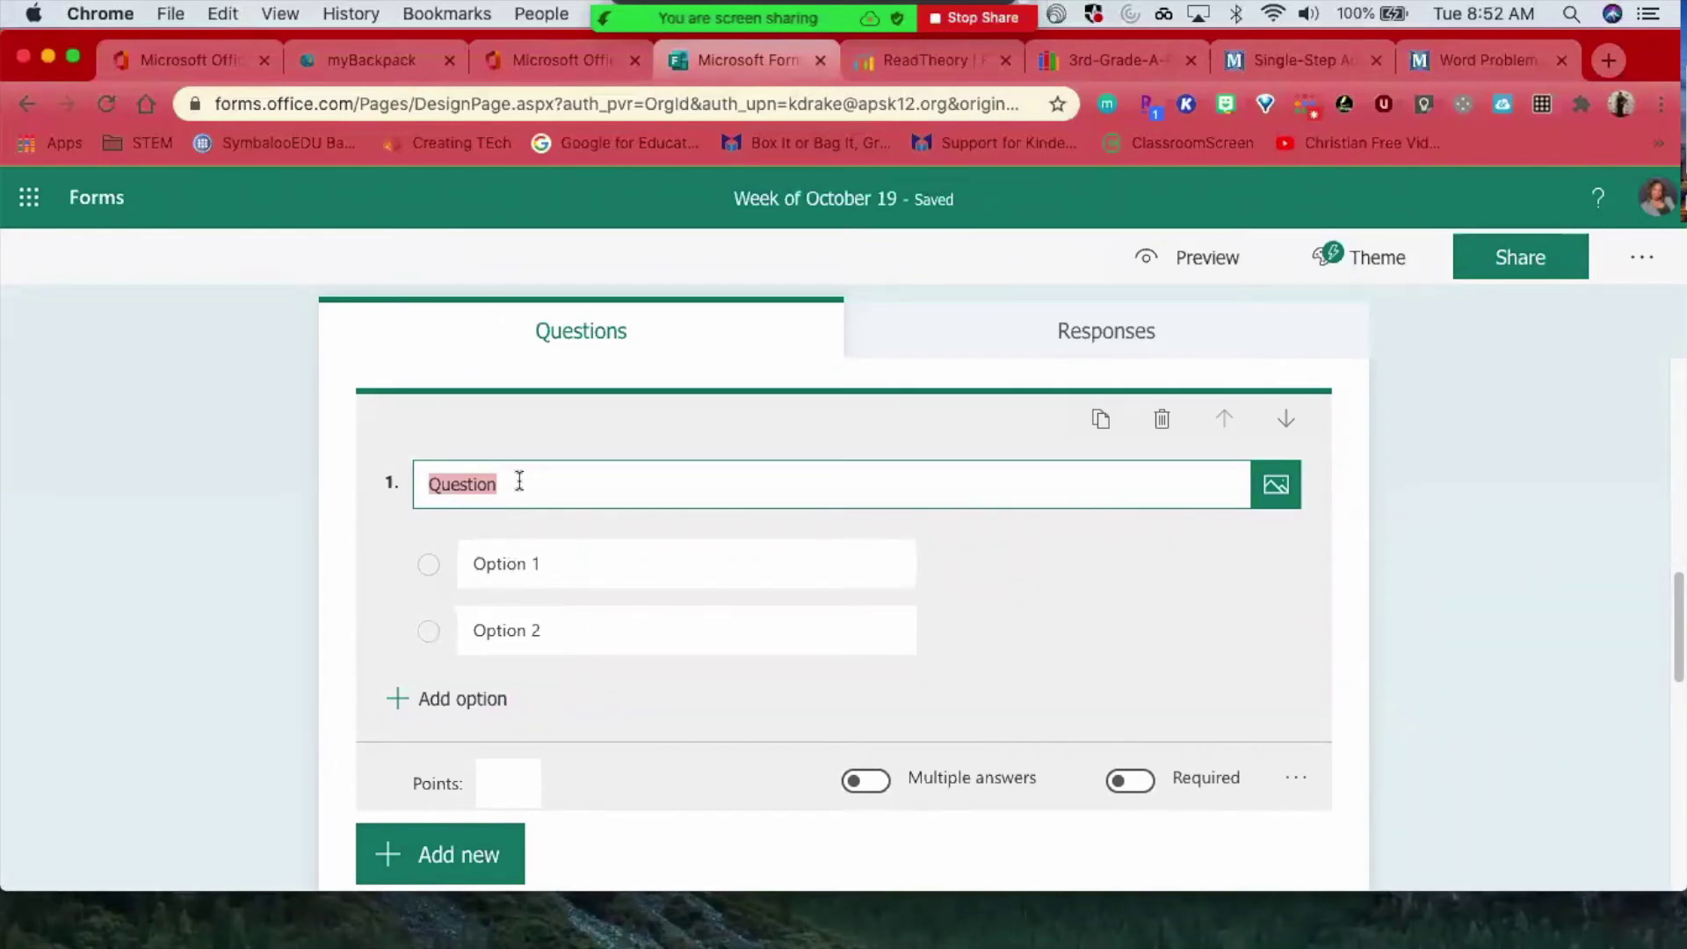
key("super+v")
- Fill in the firefighter question's first three answer options as 6, 7 and 8
left_click(520, 560)
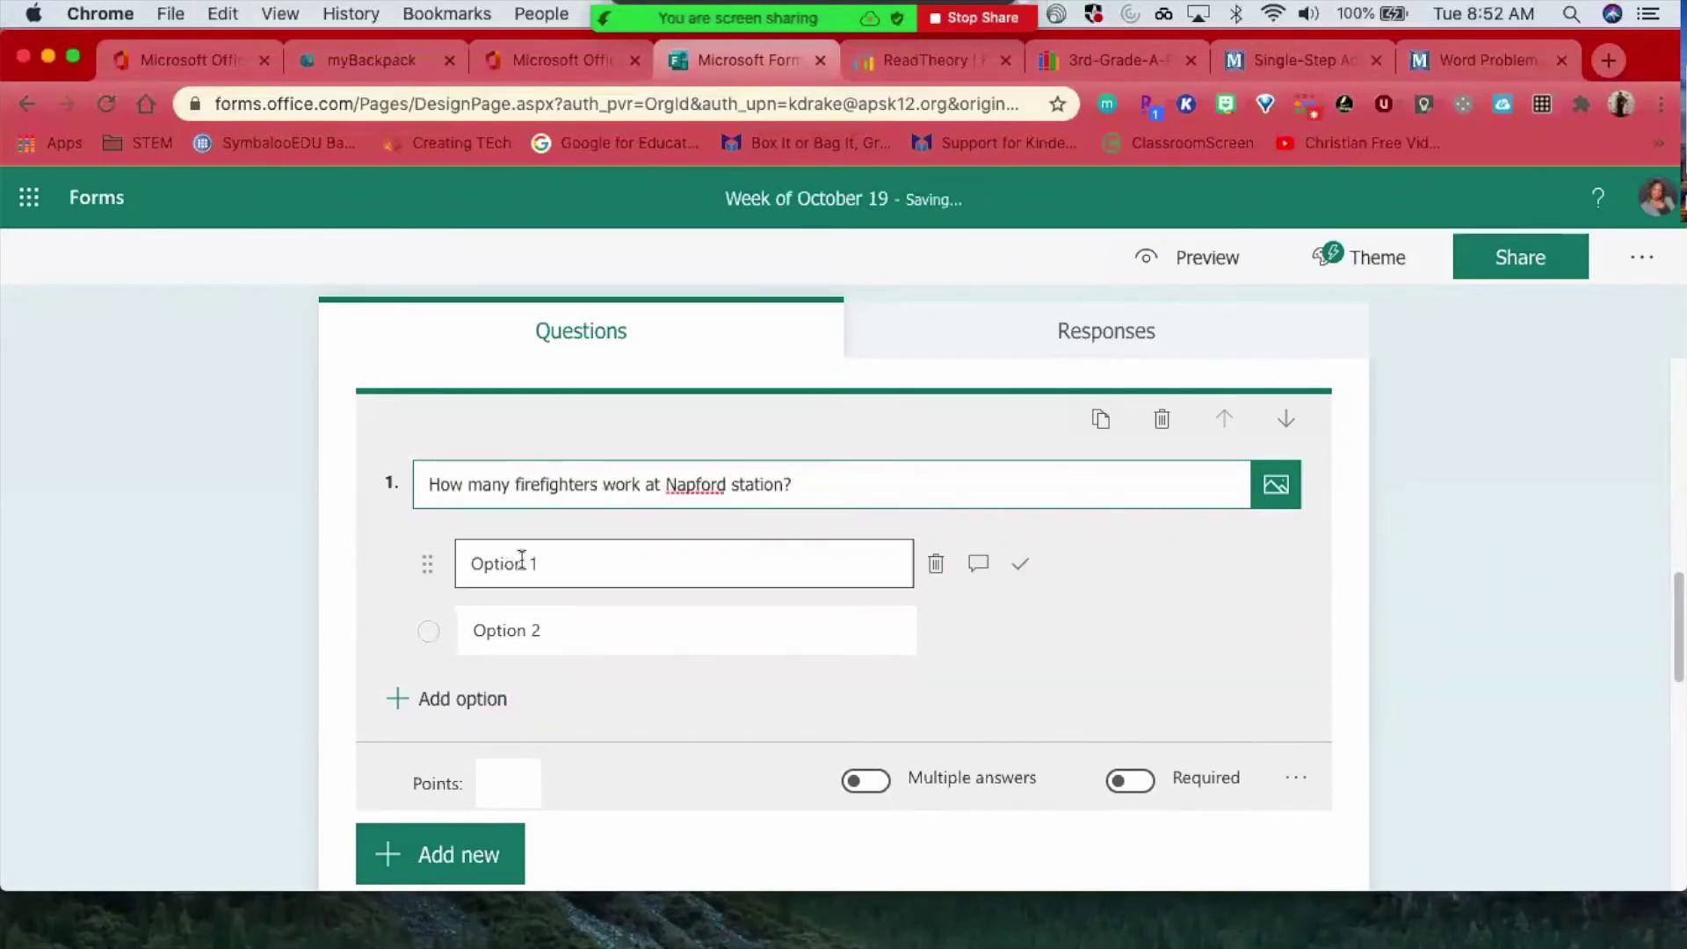
type("6")
left_click(475, 629)
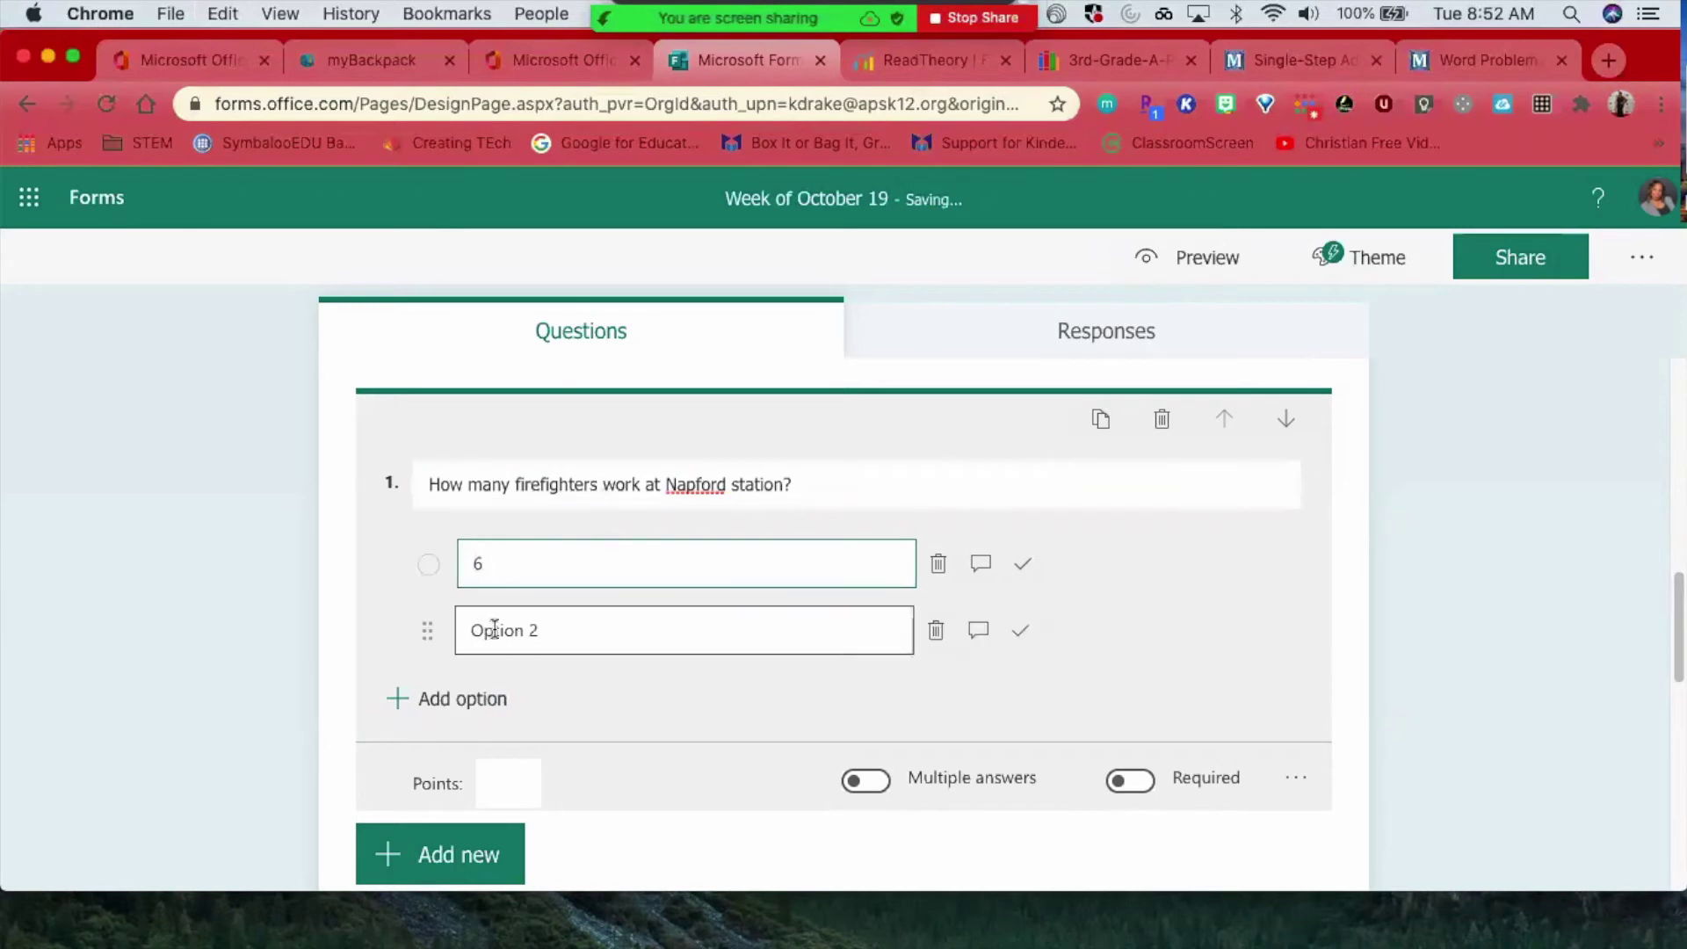
type("7")
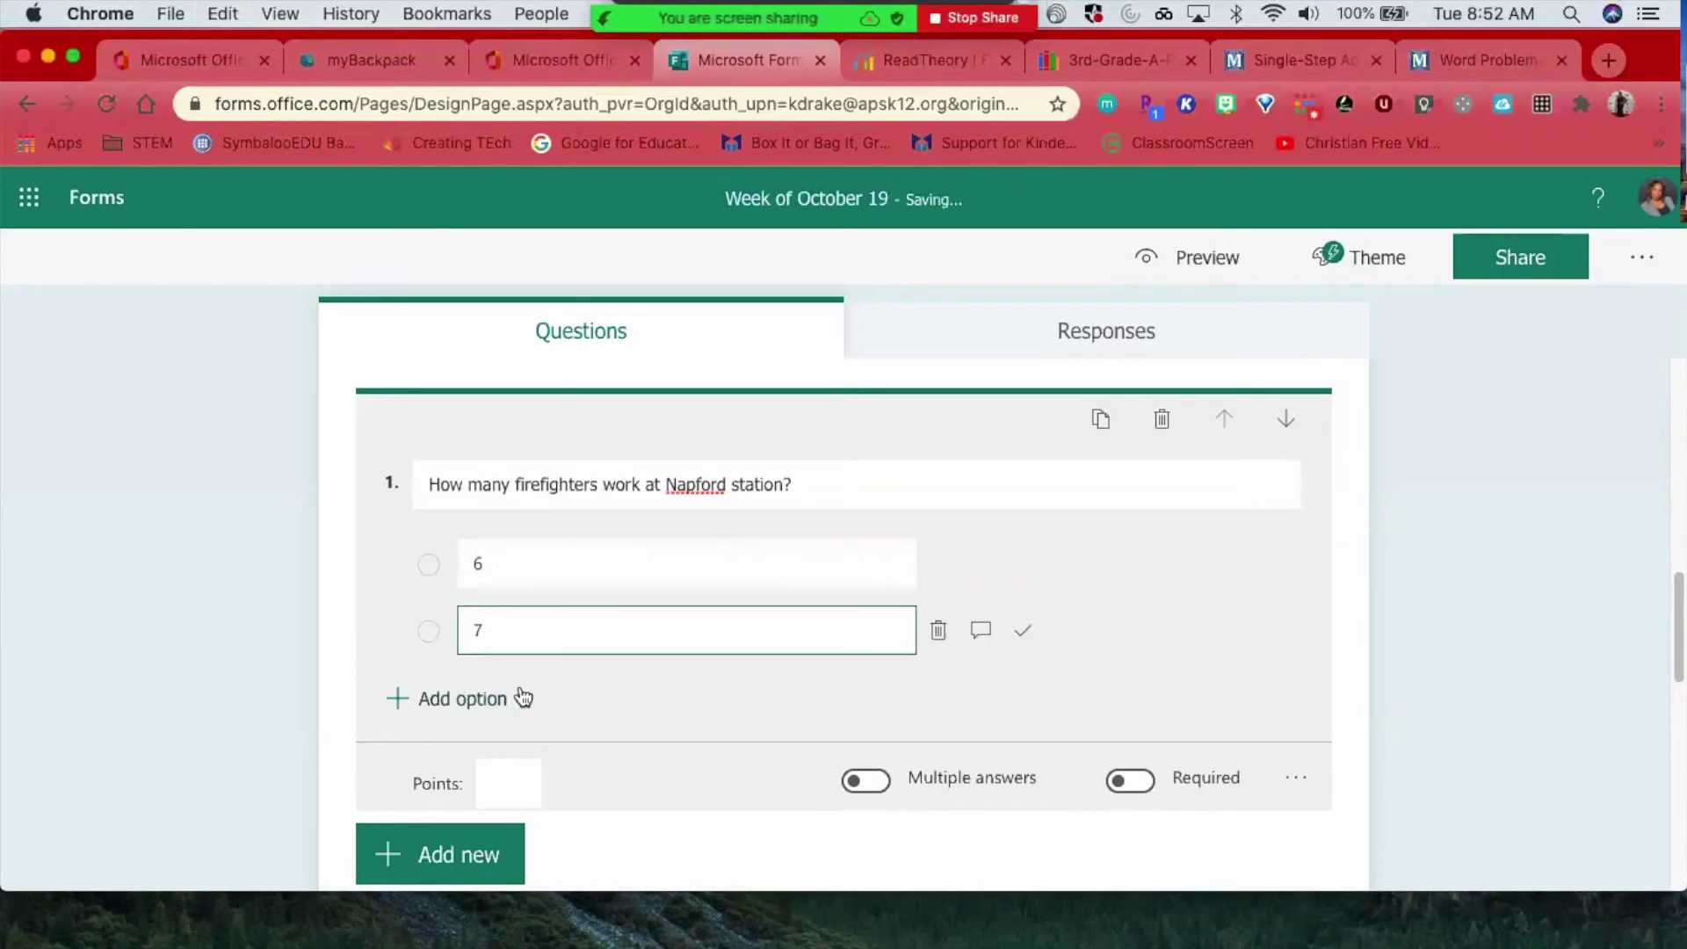
left_click(475, 701)
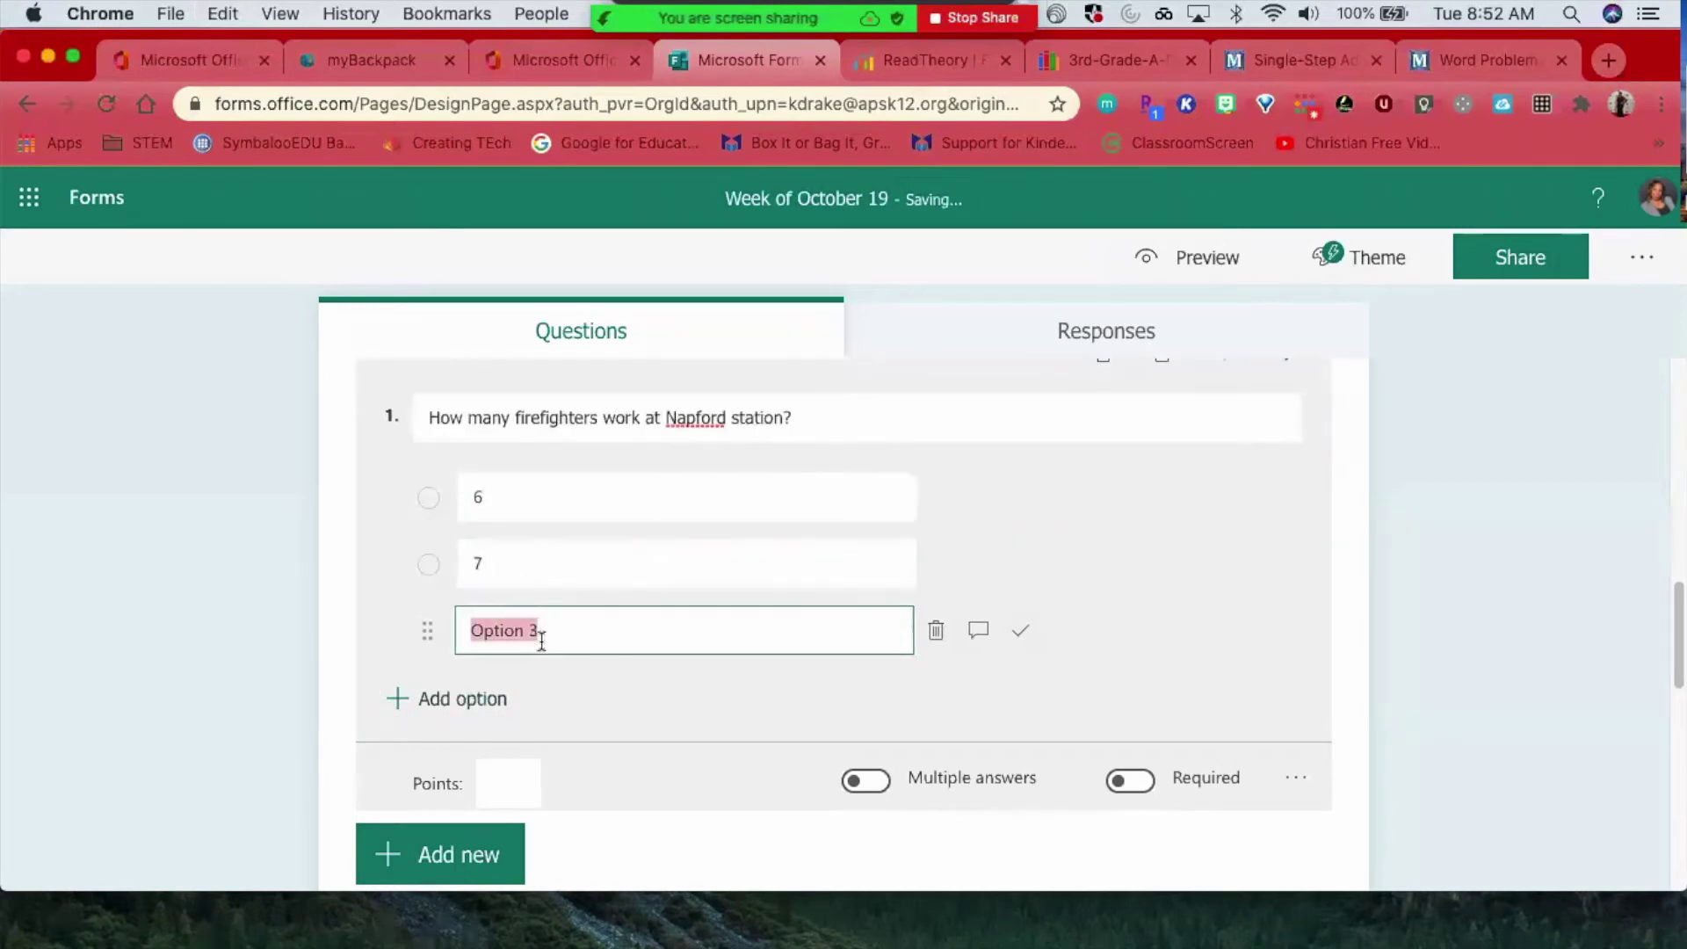
type("8")
- Add a fourth answer option with "The passage does not give this information." copied from the ReadTheory PDF
left_click(479, 700)
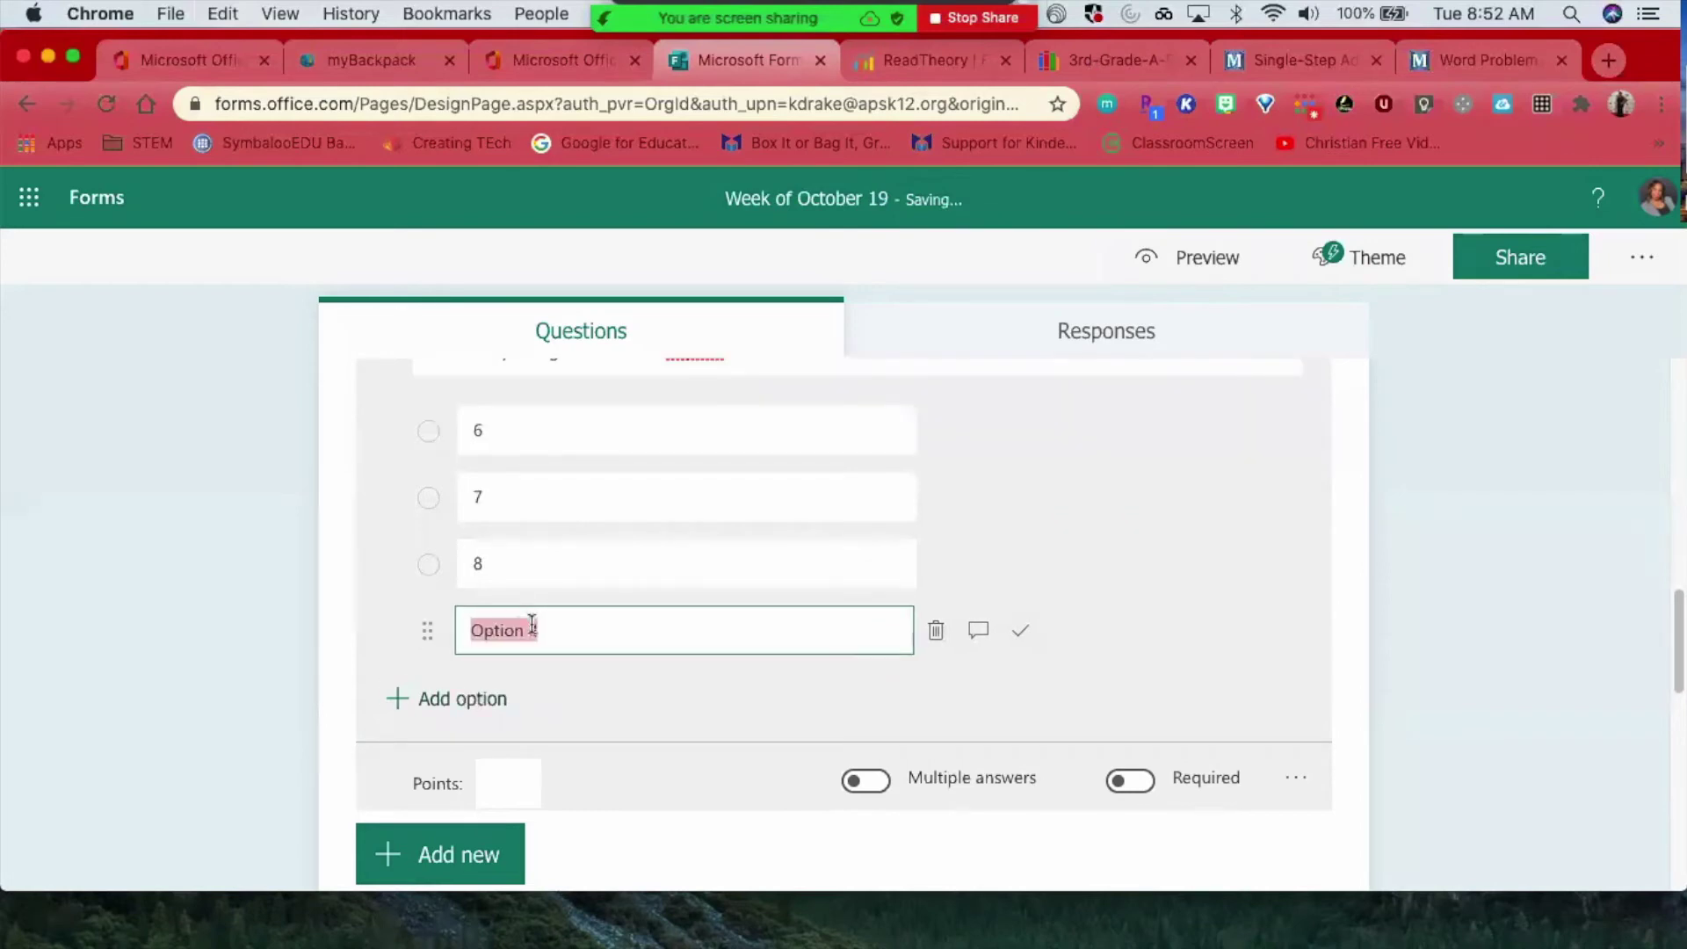
left_click(1089, 58)
left_click_drag(847, 829, 490, 831)
key("super+c")
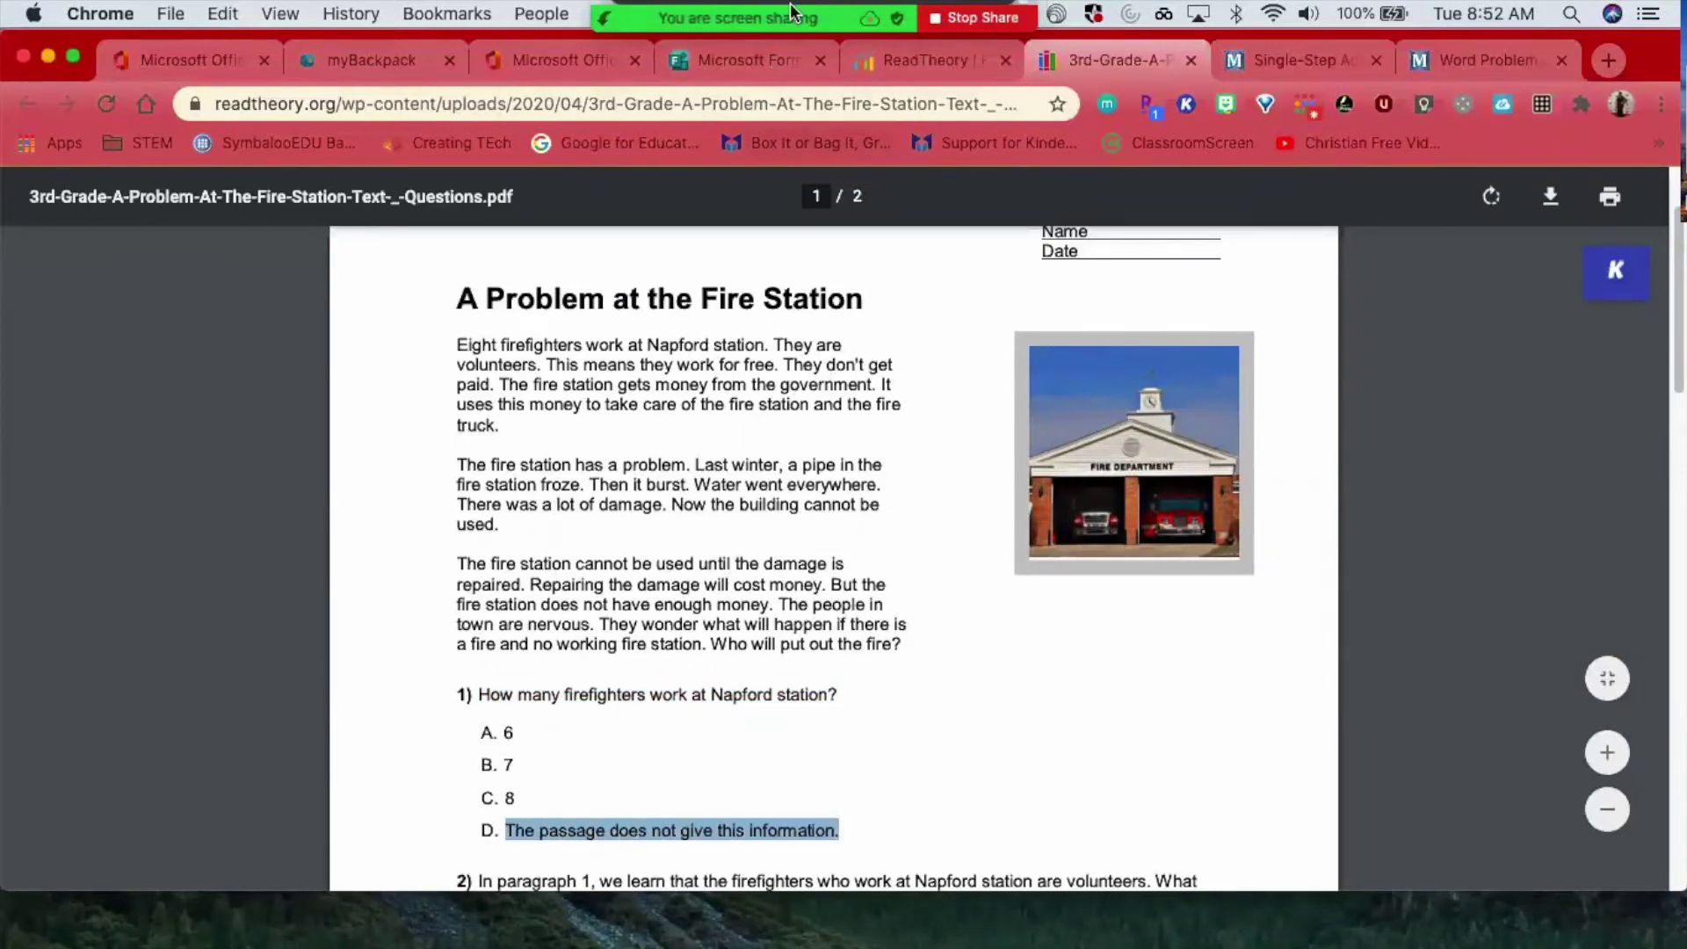
left_click(753, 65)
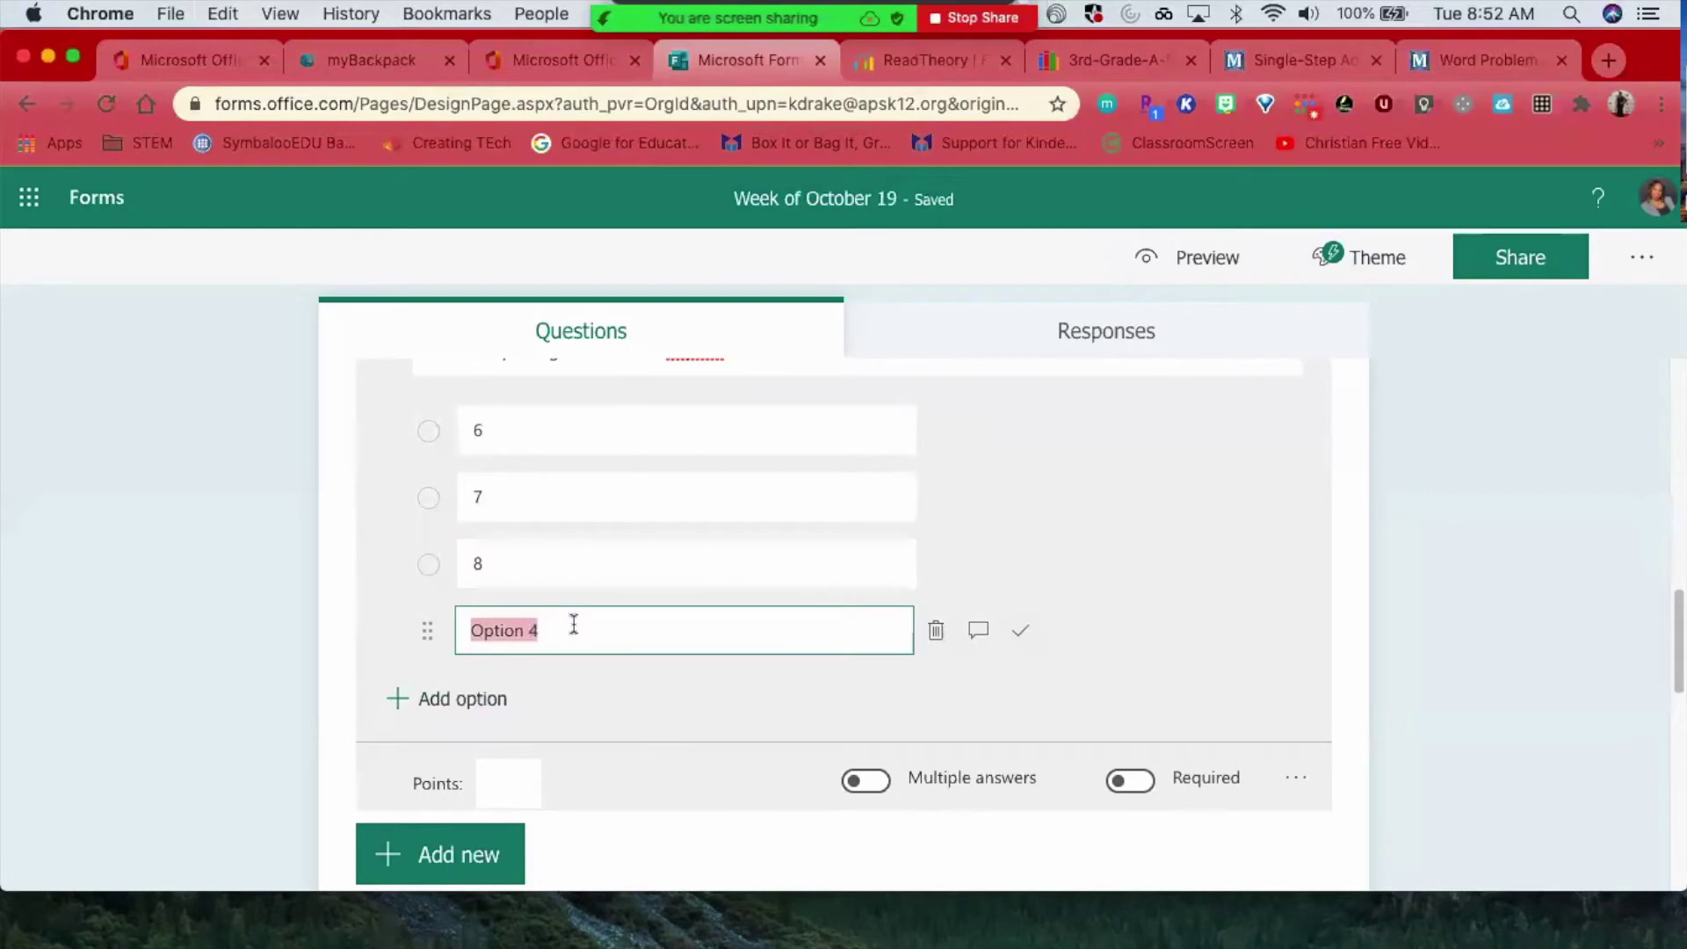
key("super+v")
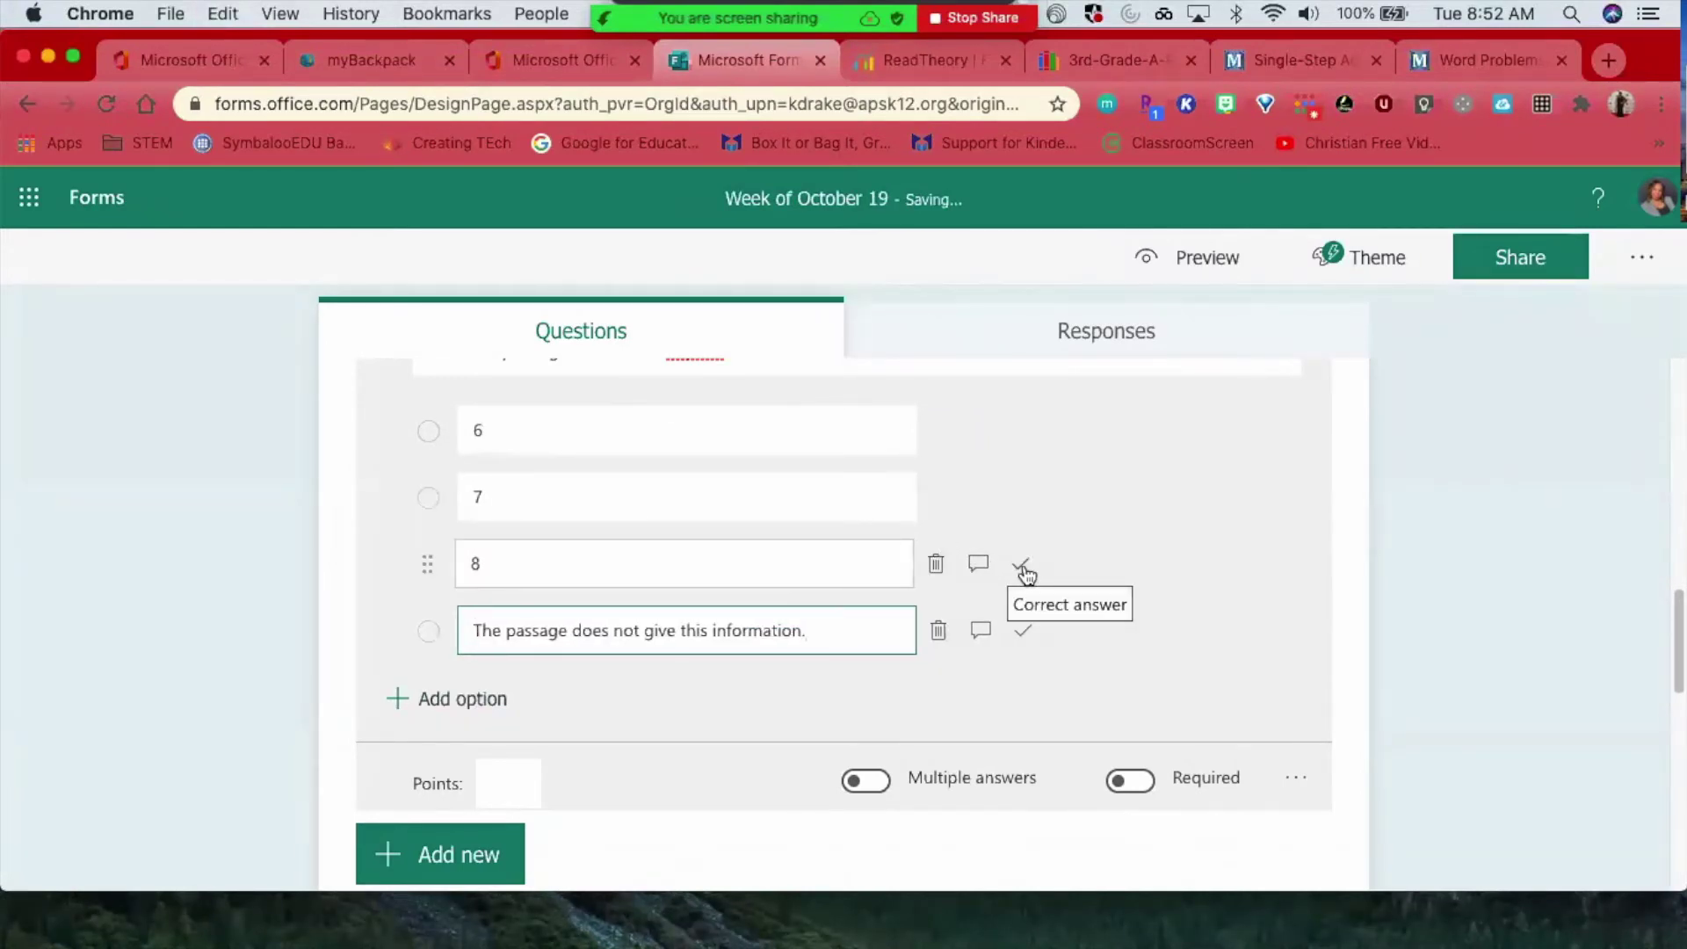
- Mark 8 as the correct answer and set the firefighter question's points to 10
left_click(1021, 569)
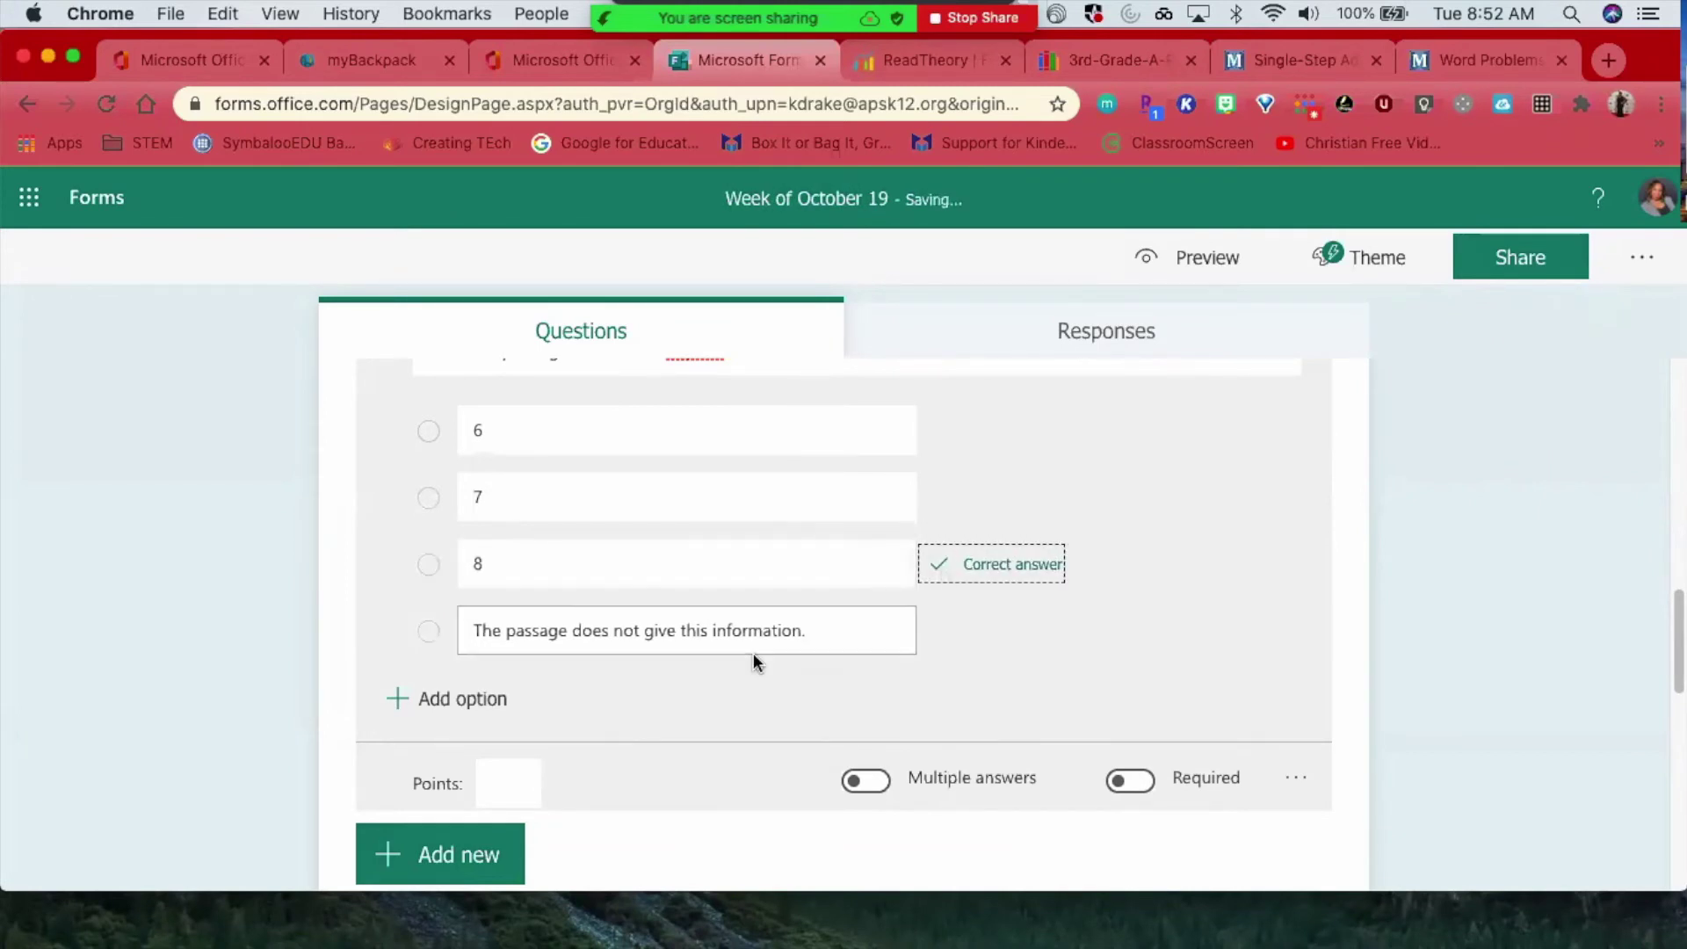
scroll(626, 747, "down", 3)
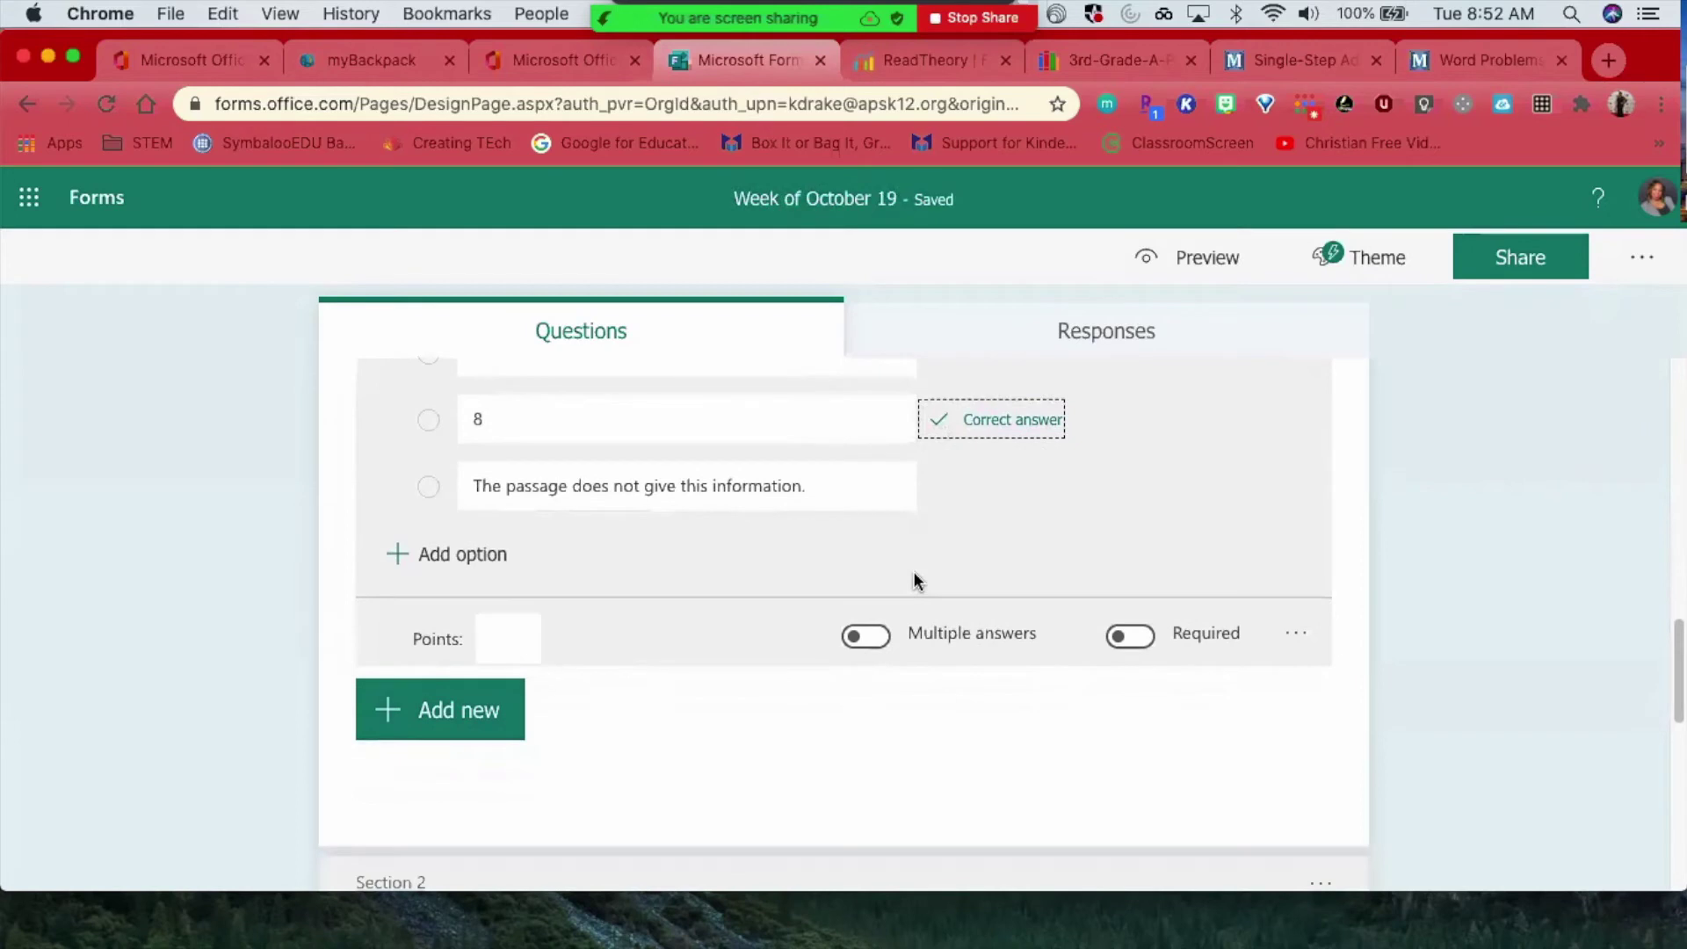
left_click(511, 641)
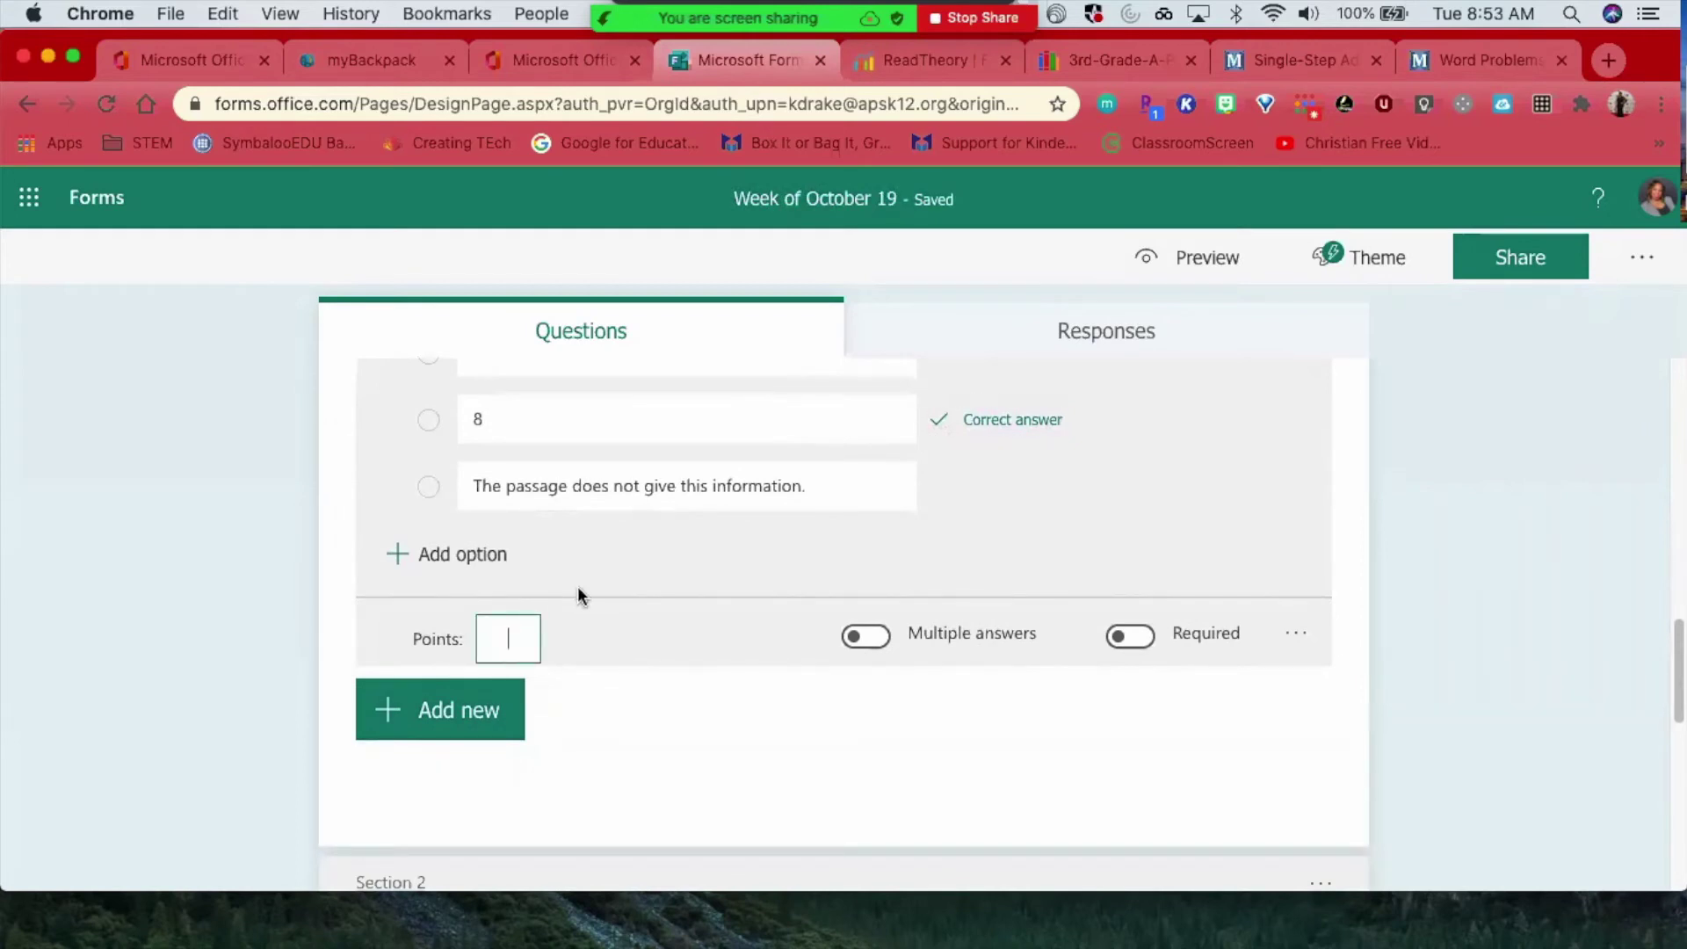
type("10")
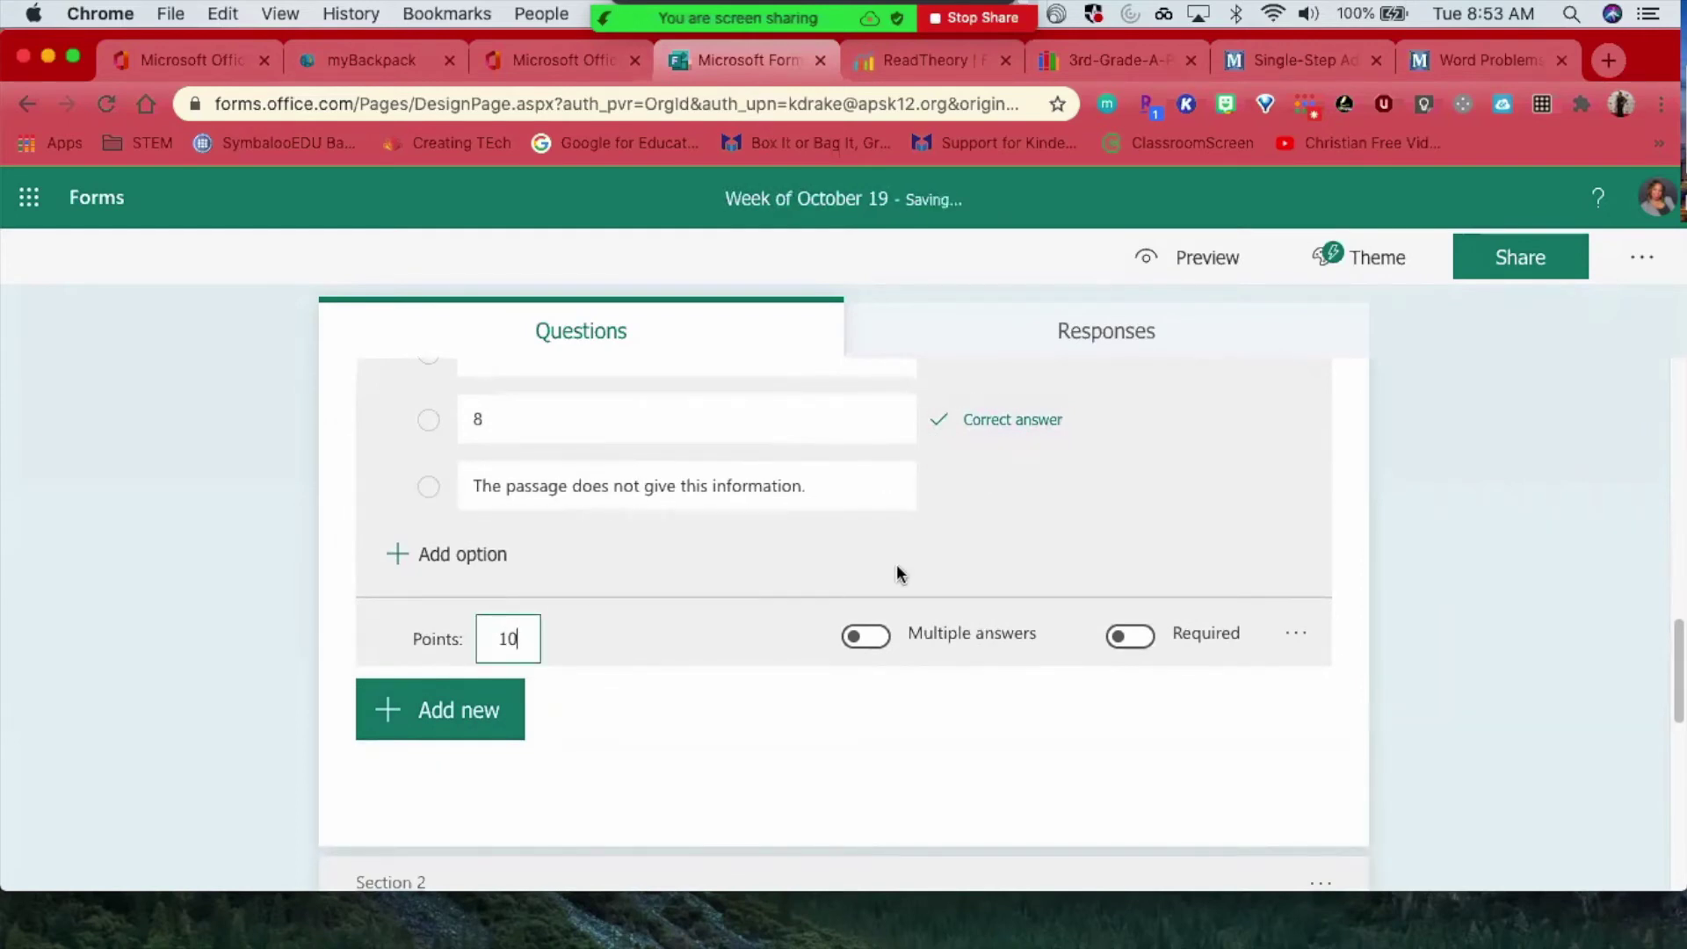
- Add a Choice question to the Math section and switch it to the Math equation format
scroll(694, 659, "down", 3)
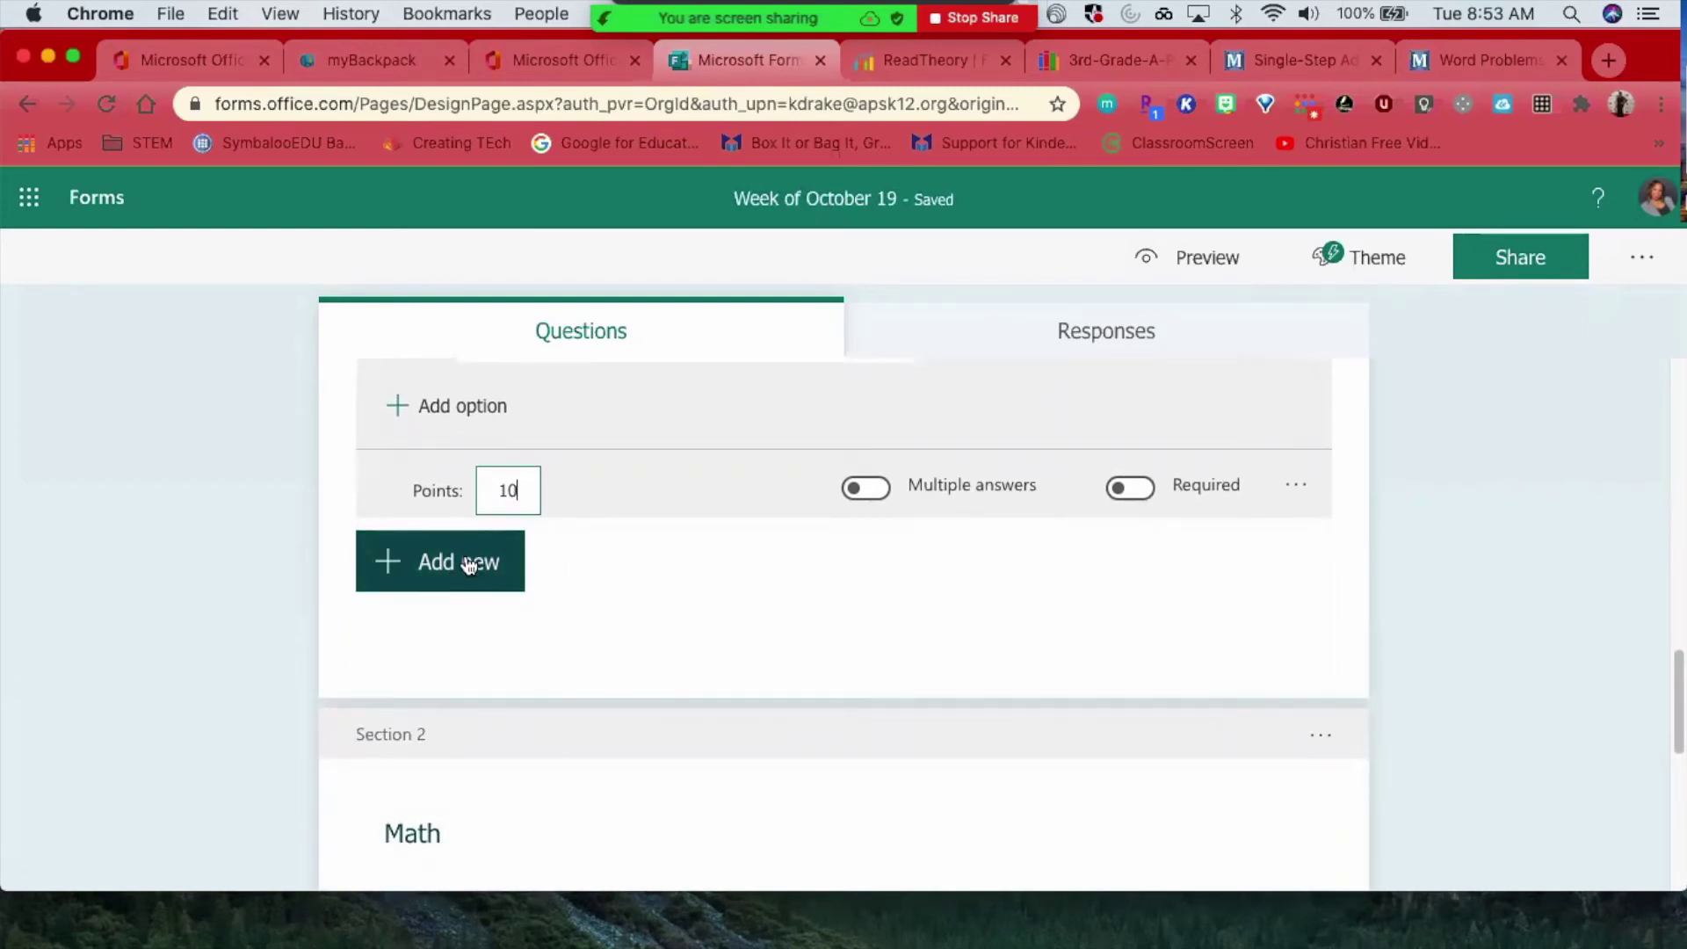
scroll(631, 479, "down", 5)
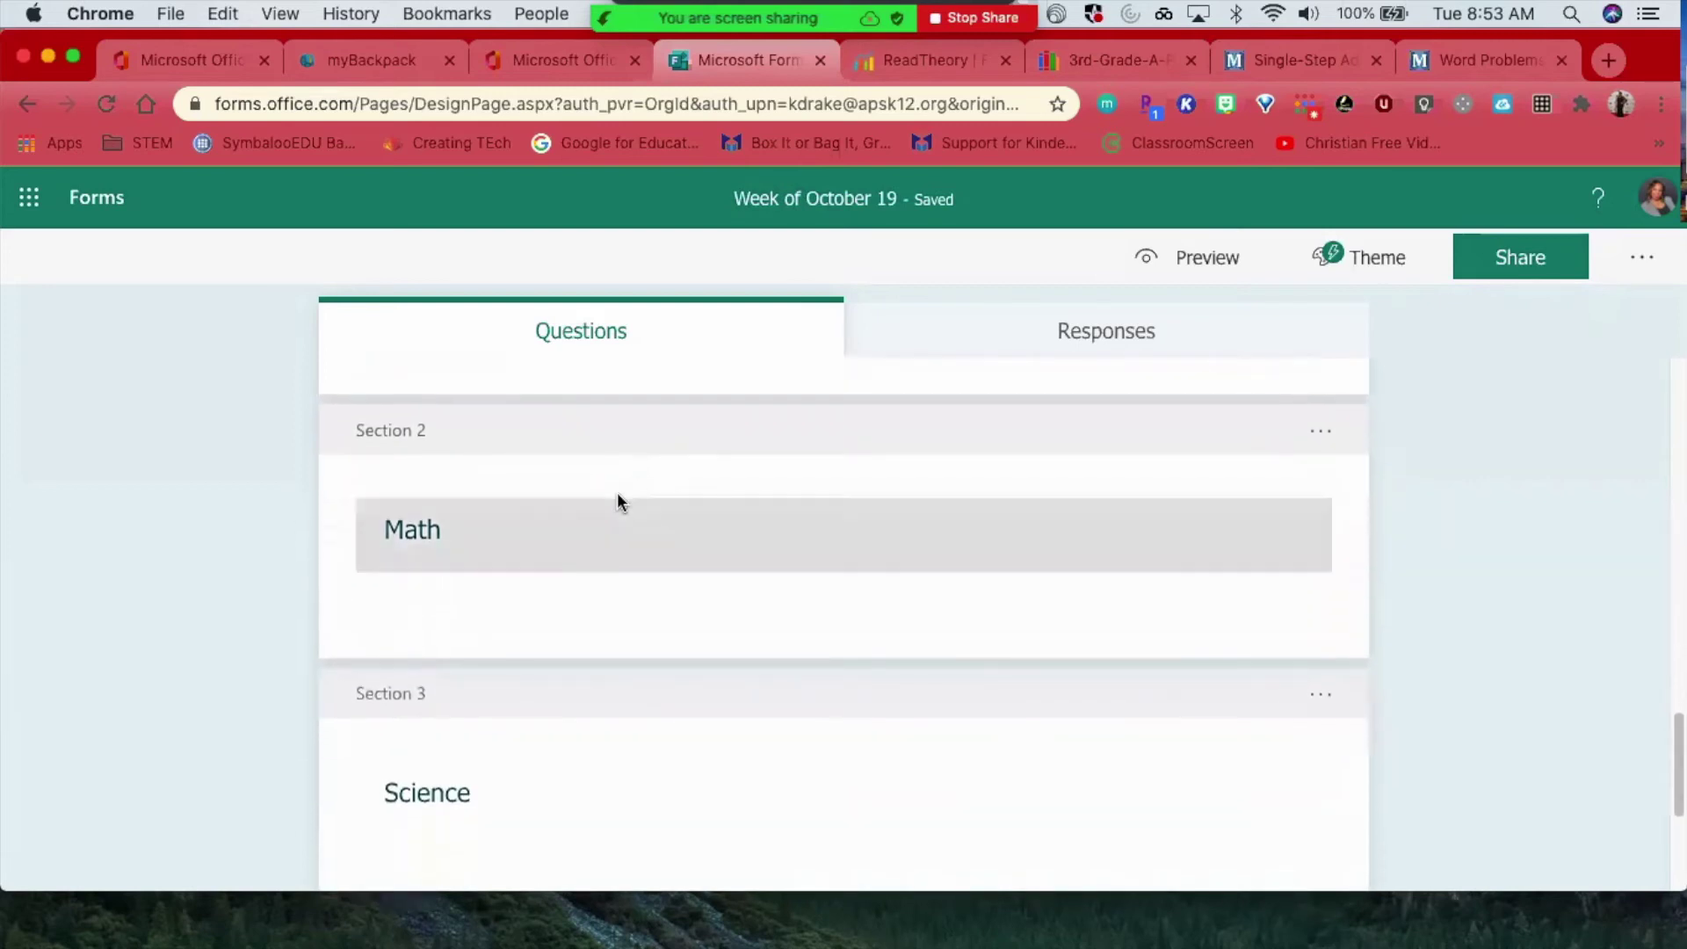
left_click(583, 563)
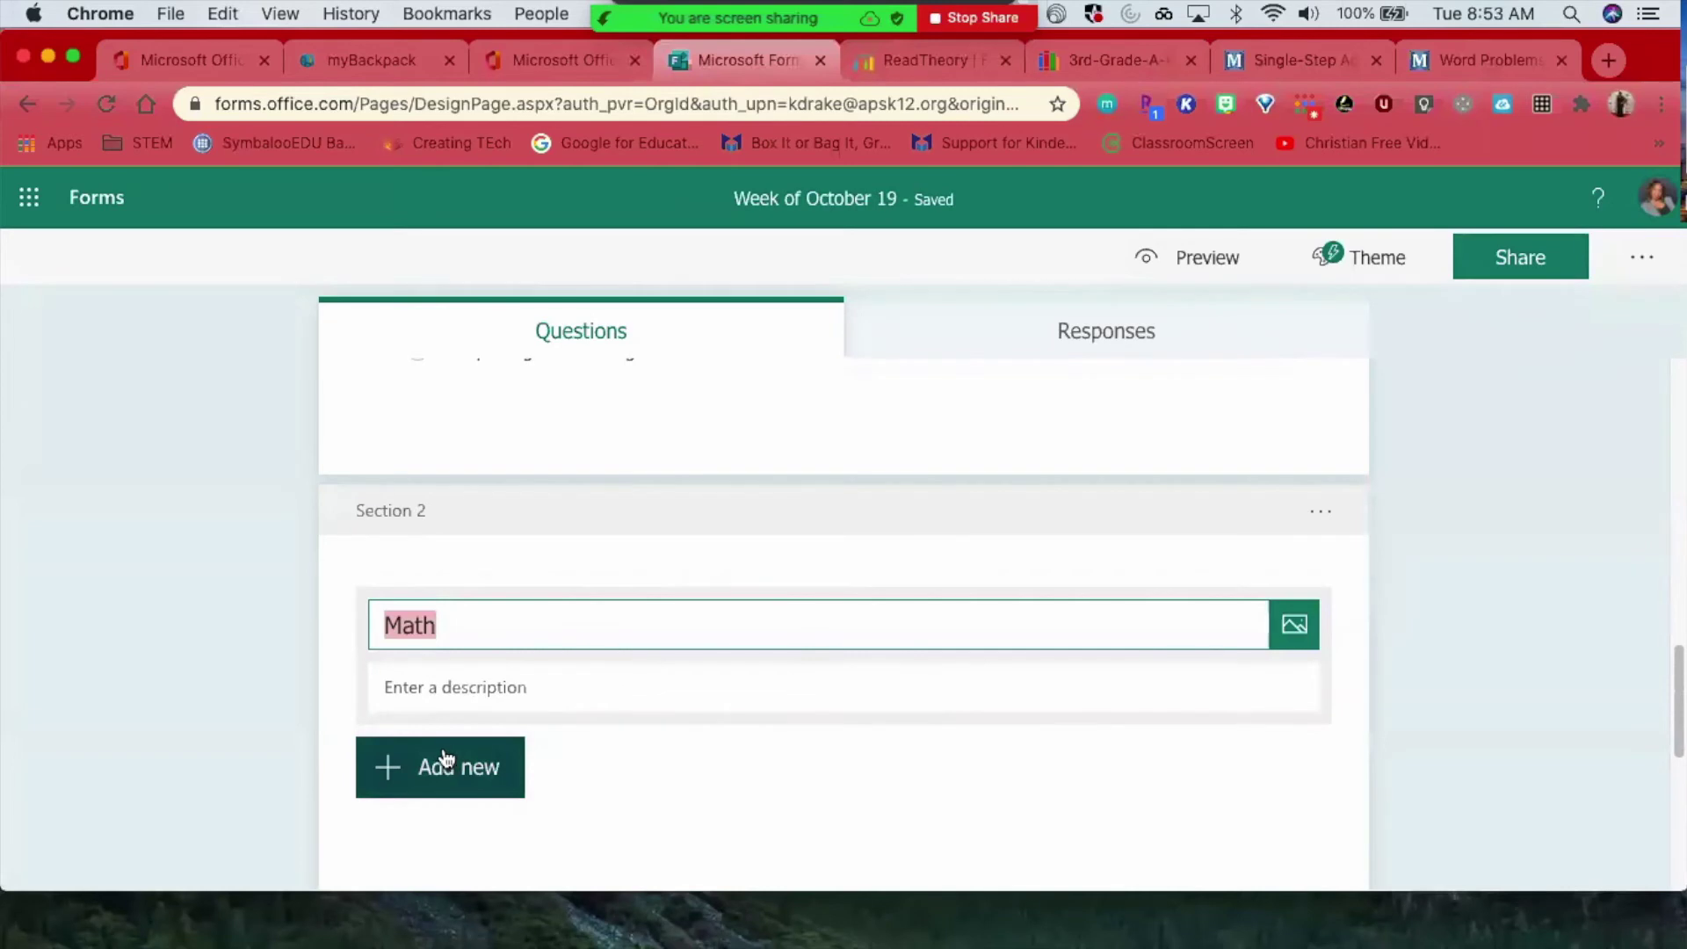
left_click(459, 764)
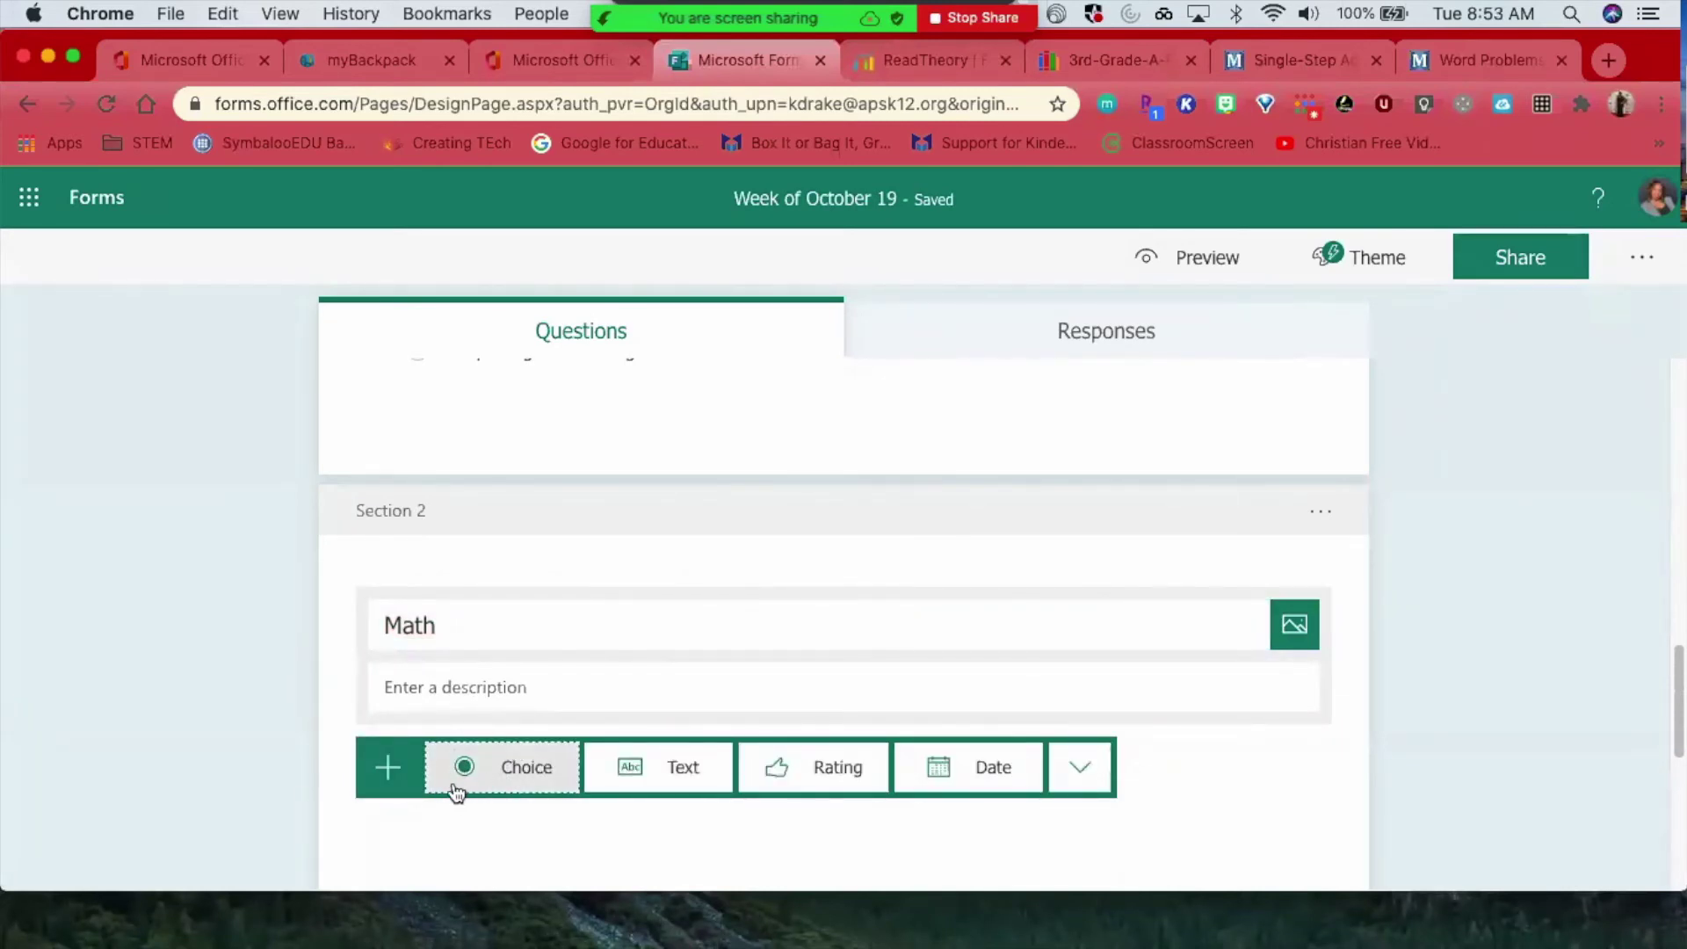
scroll(483, 788, "down", 4)
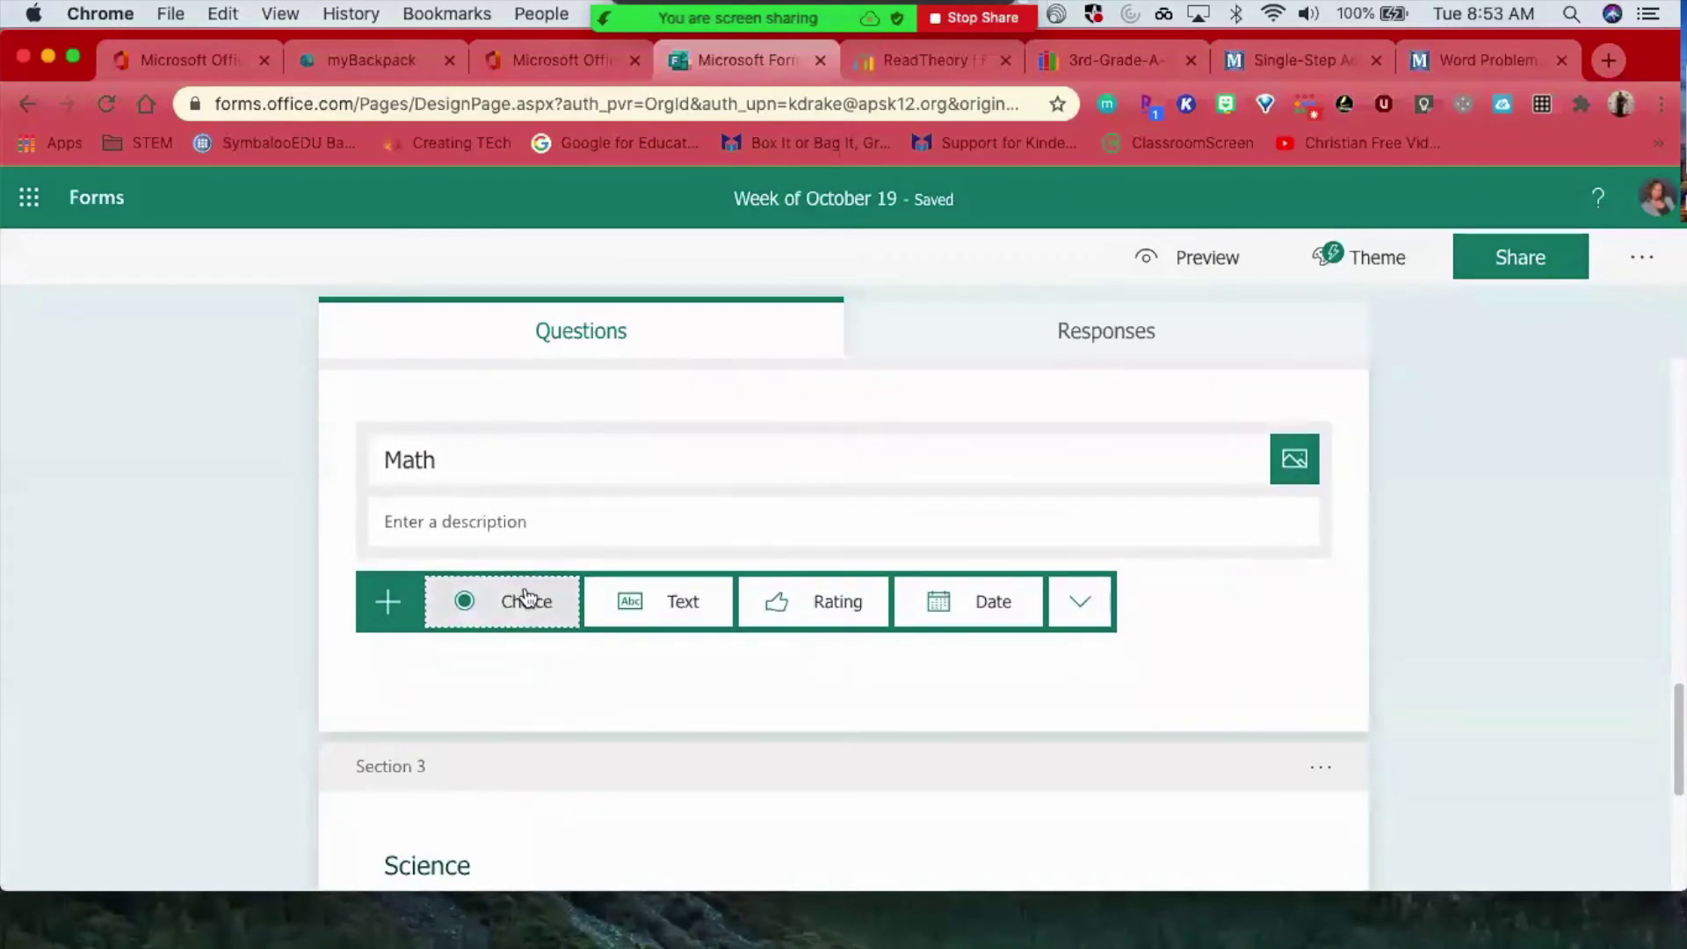
left_click(526, 600)
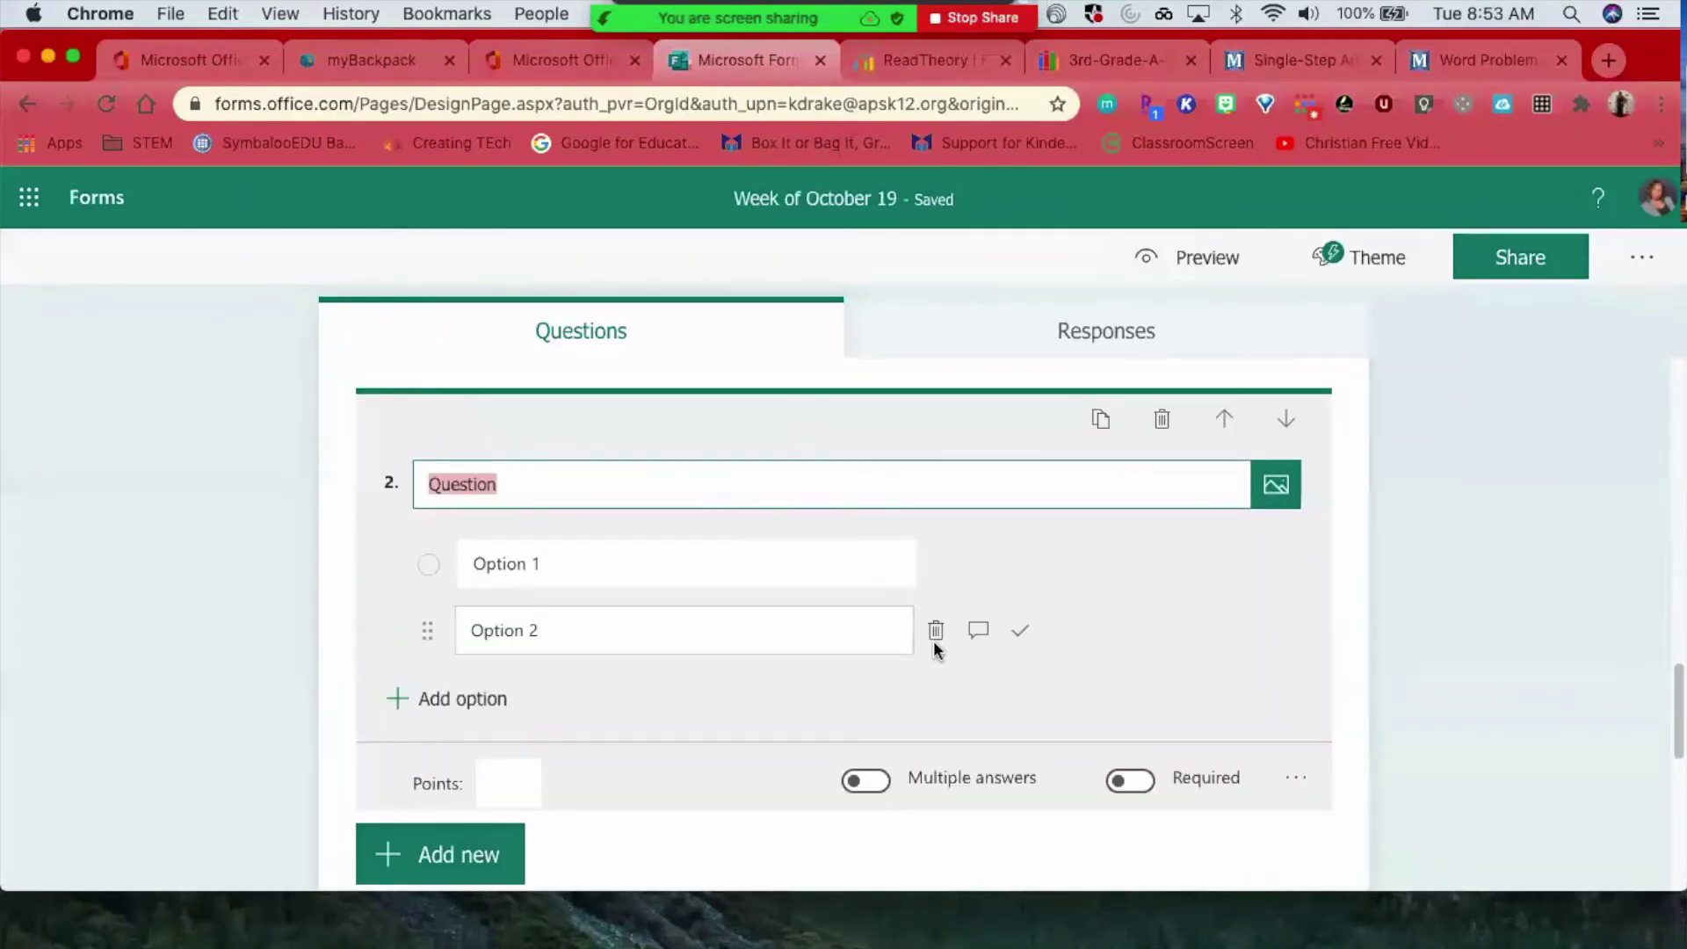
left_click(1296, 783)
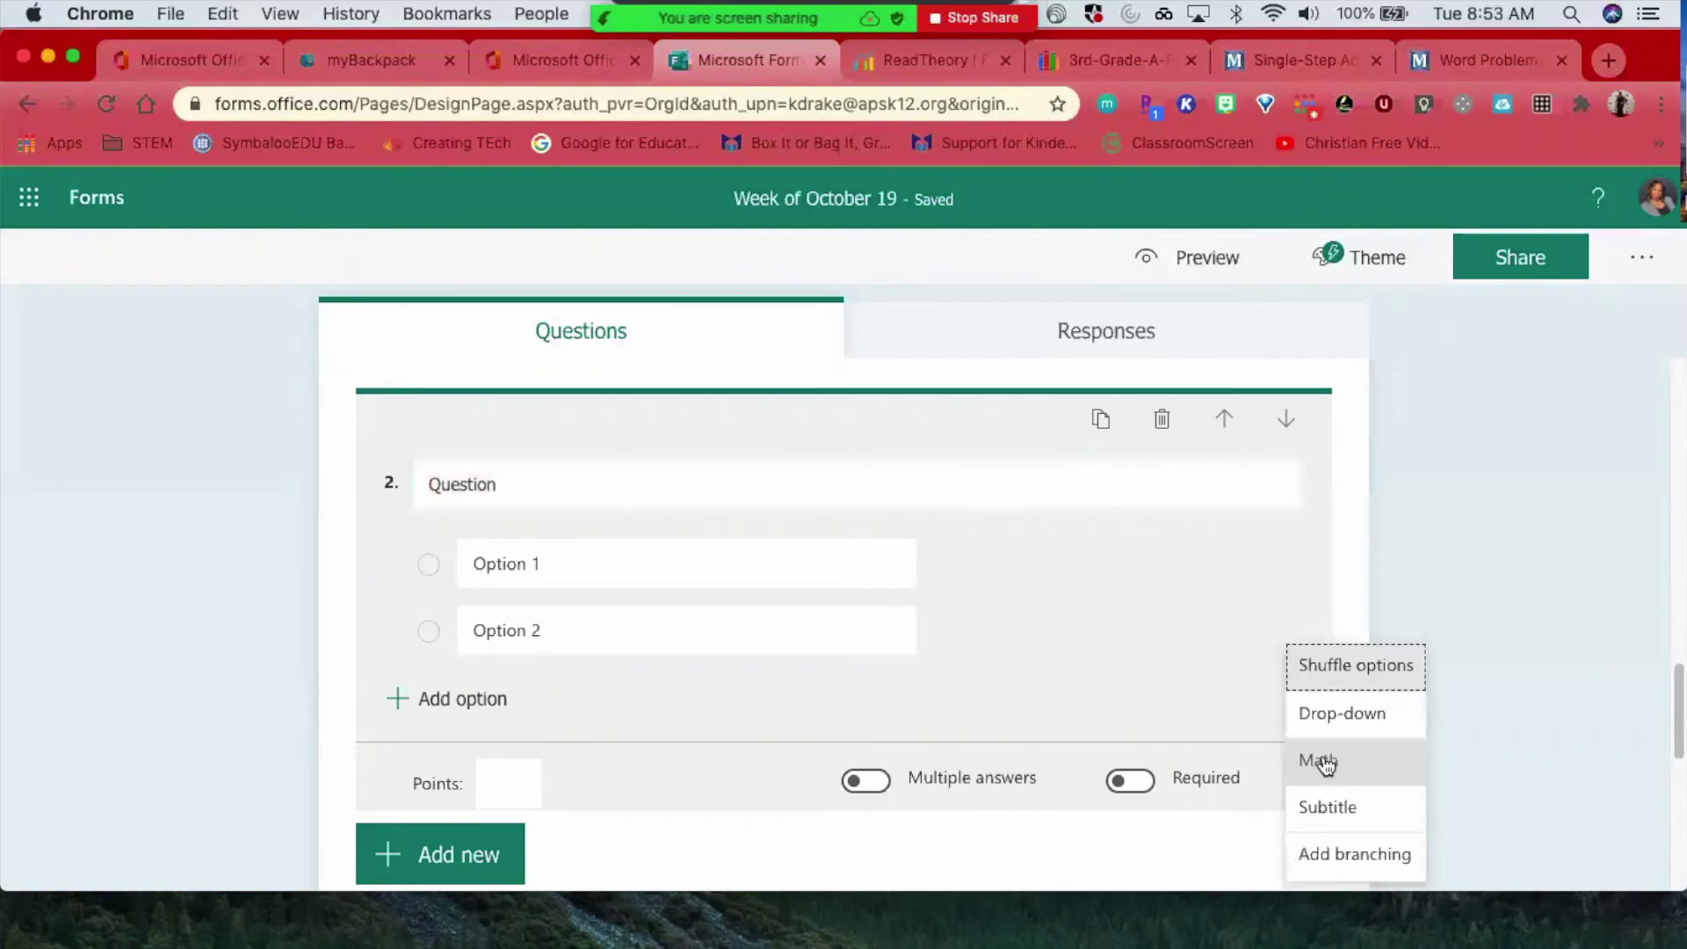
left_click(1321, 758)
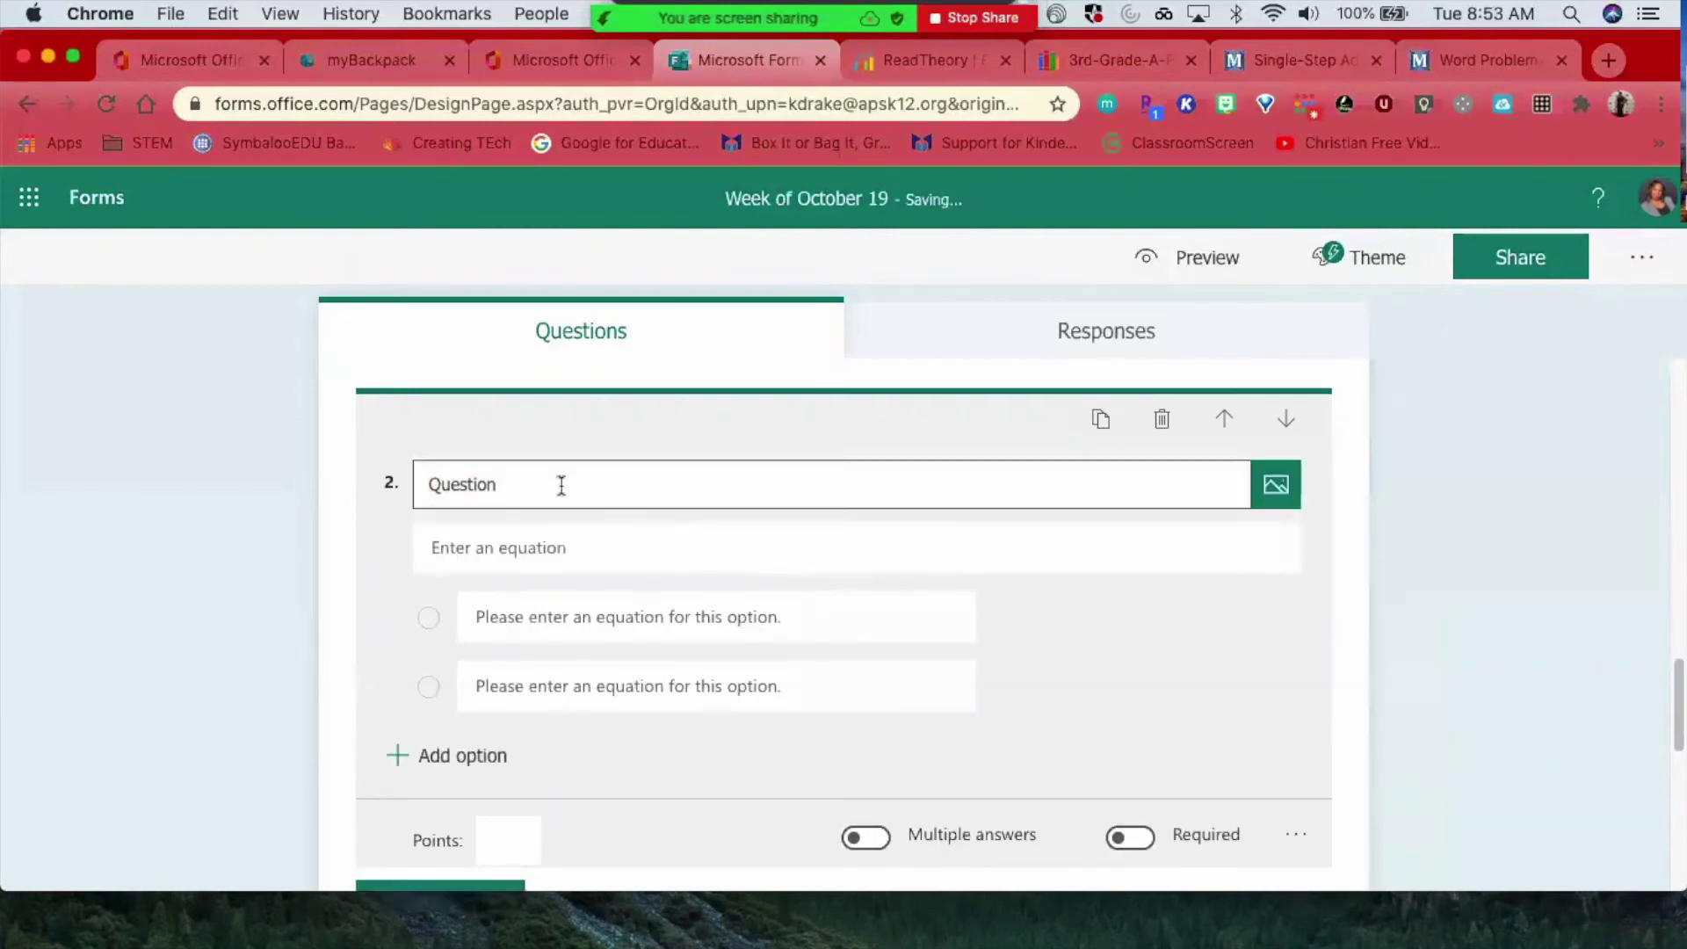
- Enter 32 × 68 as the equation of the new Math question
left_click(536, 552)
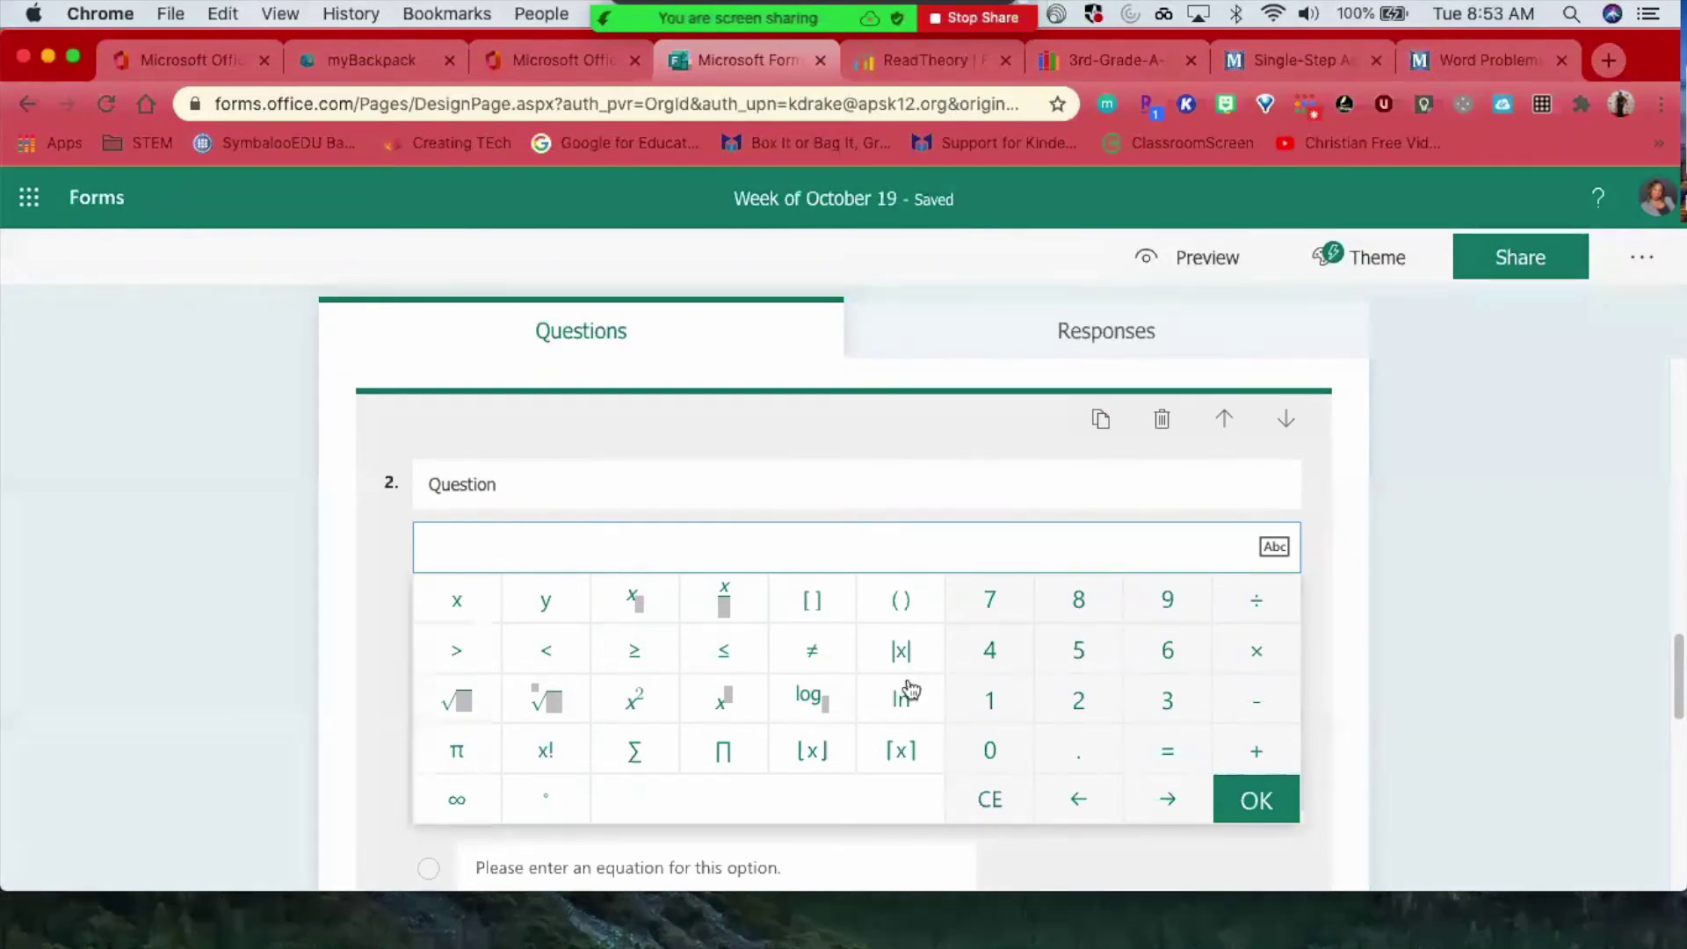
left_click(1170, 711)
left_click(1080, 702)
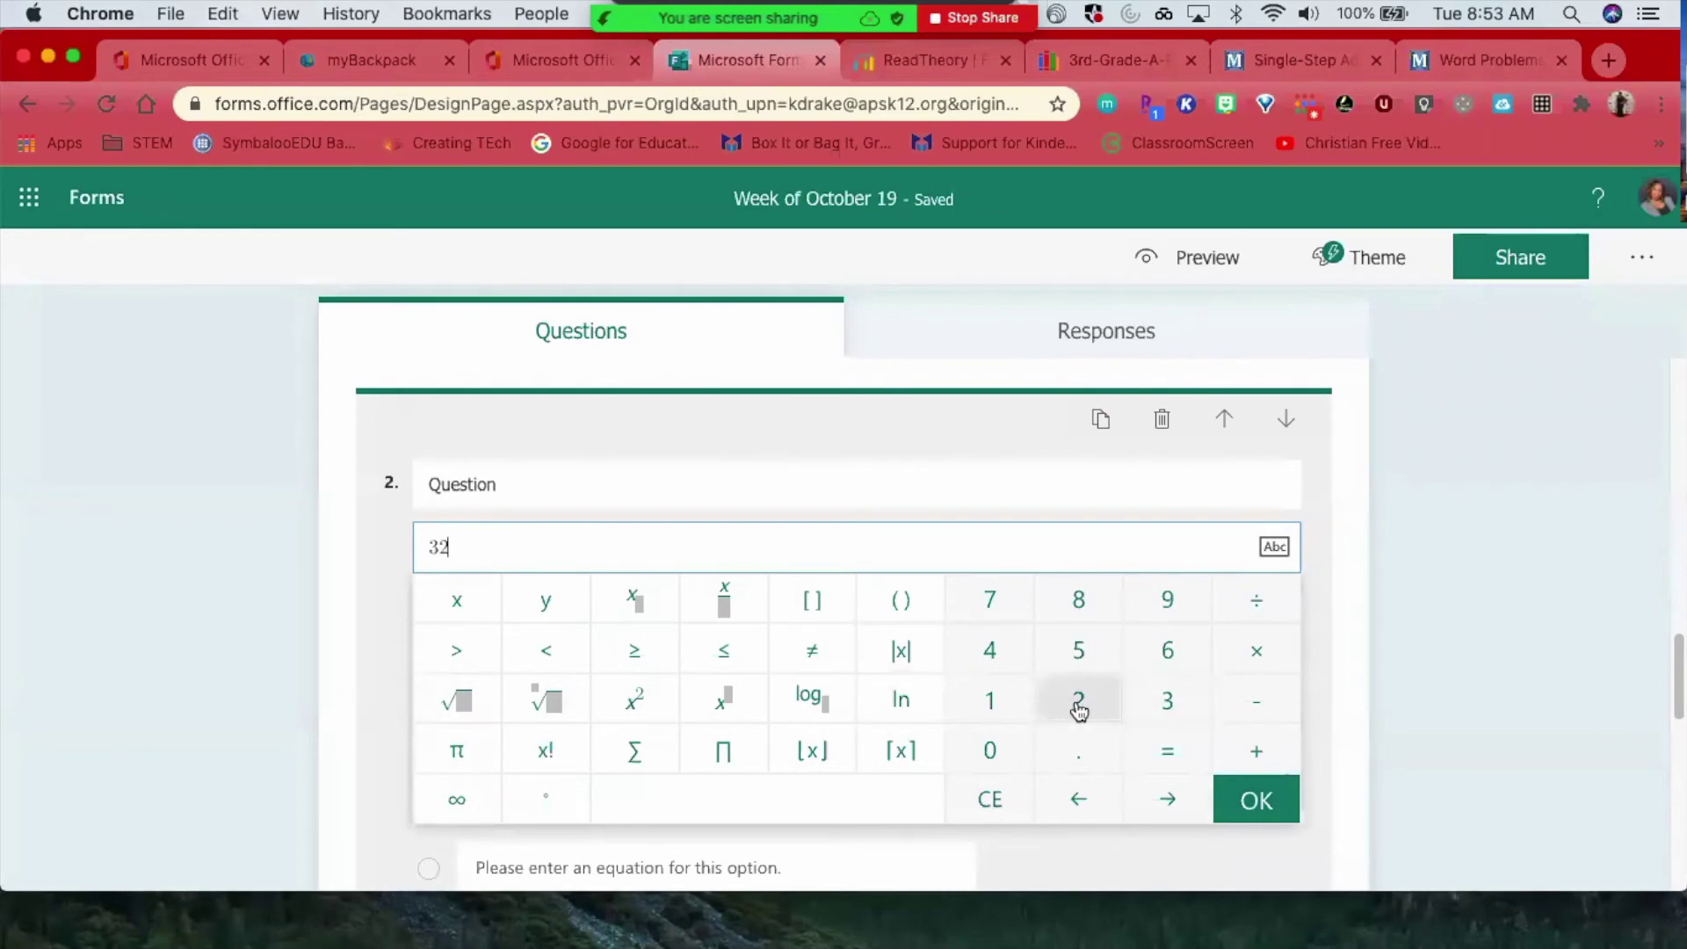
left_click(1248, 646)
left_click(1169, 649)
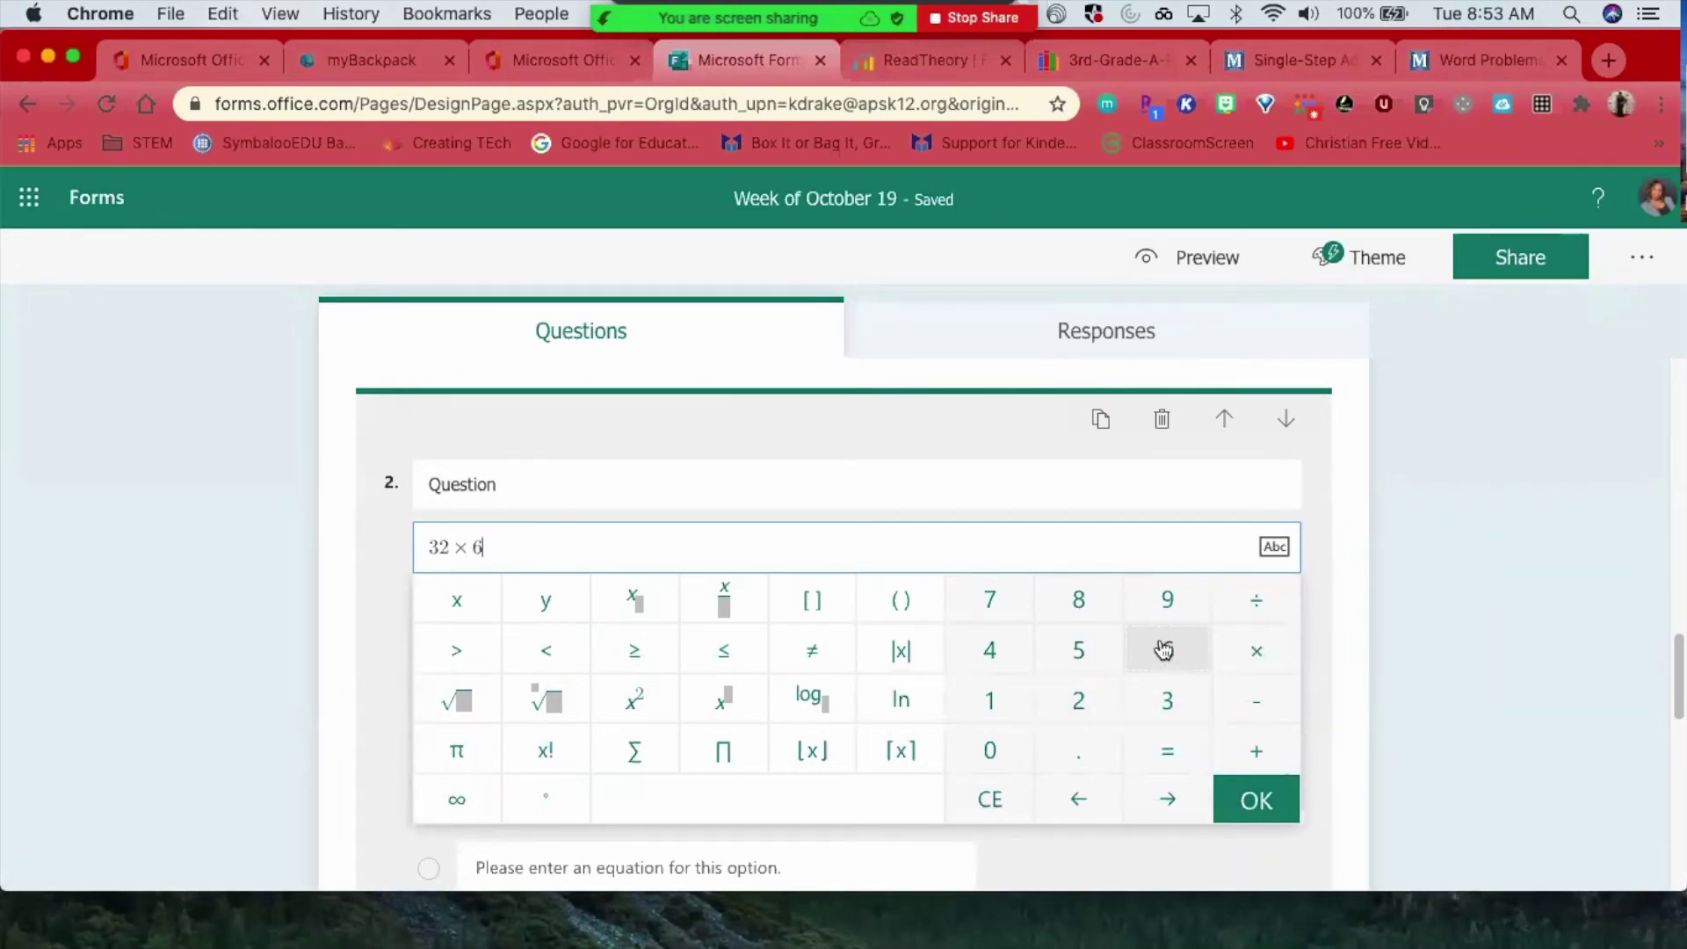
left_click(1078, 599)
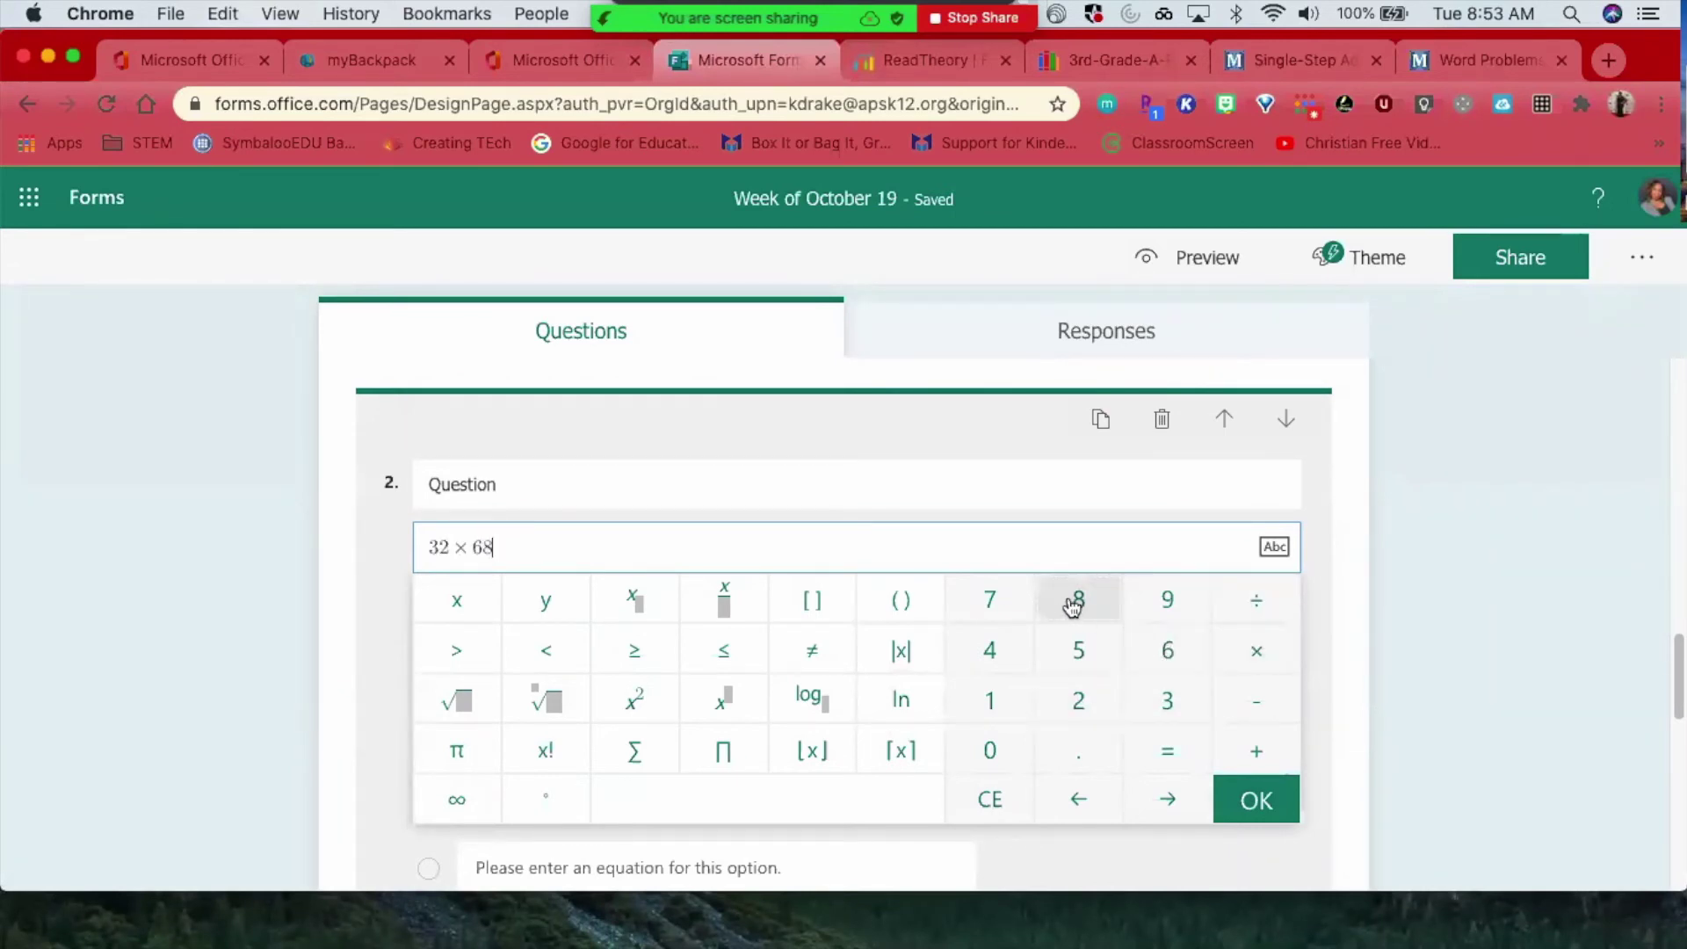
left_click(1257, 798)
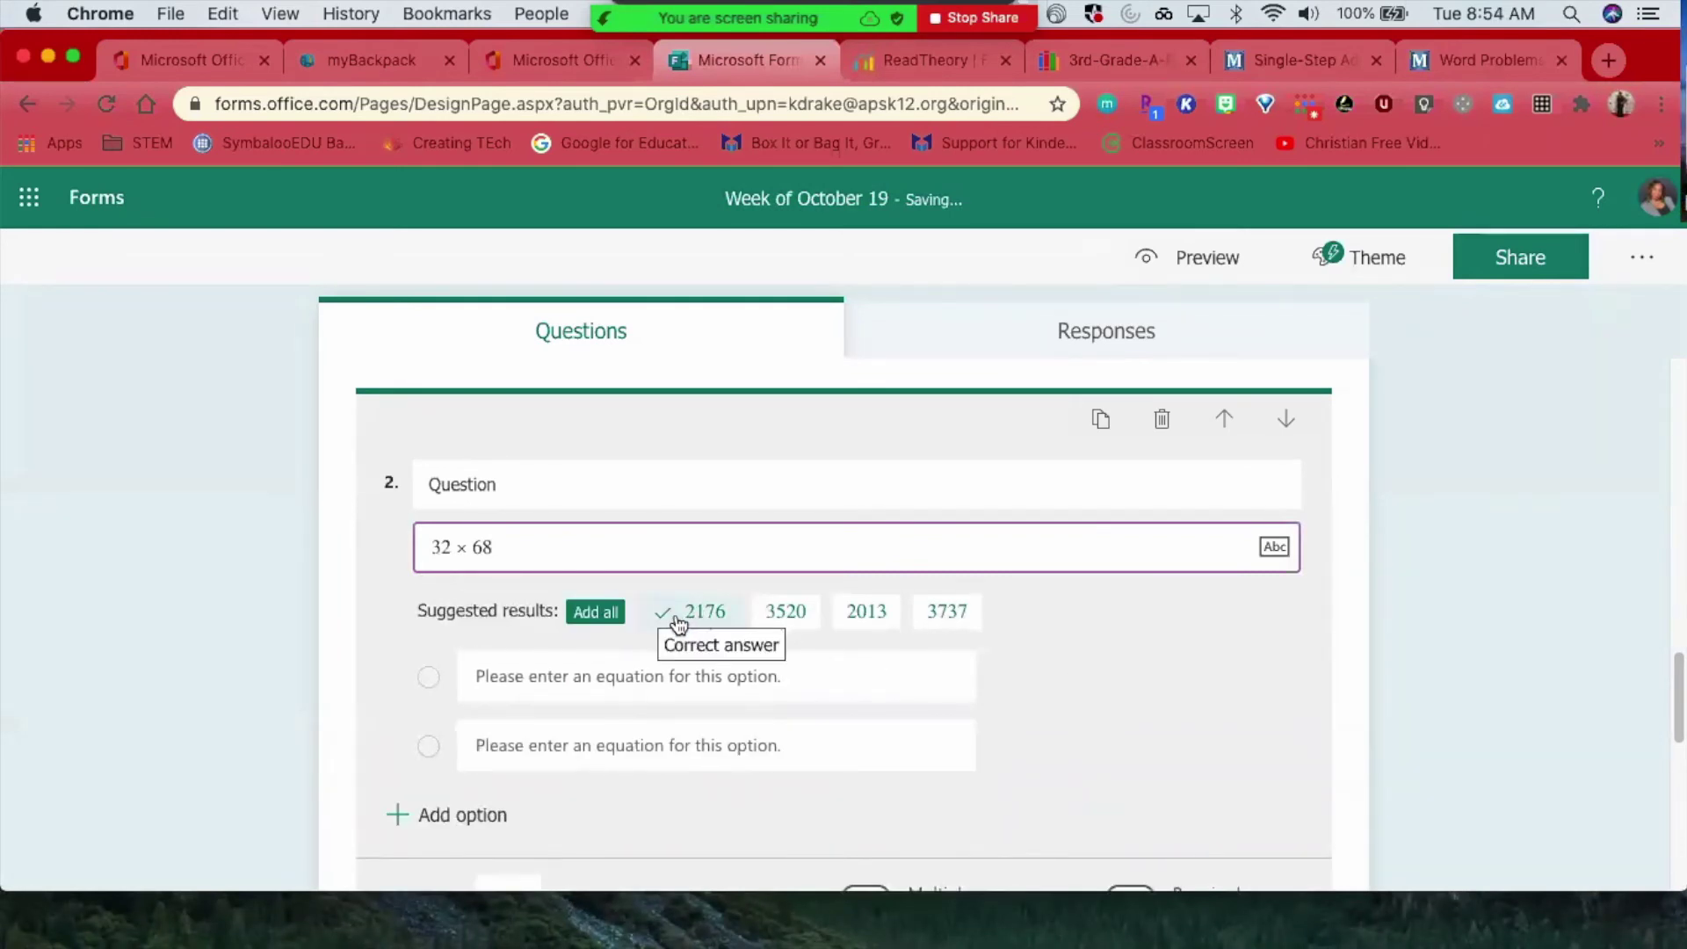
- Add all suggested results as answer options for 32 × 68 and title the question "Complete the following equation."
left_click(598, 616)
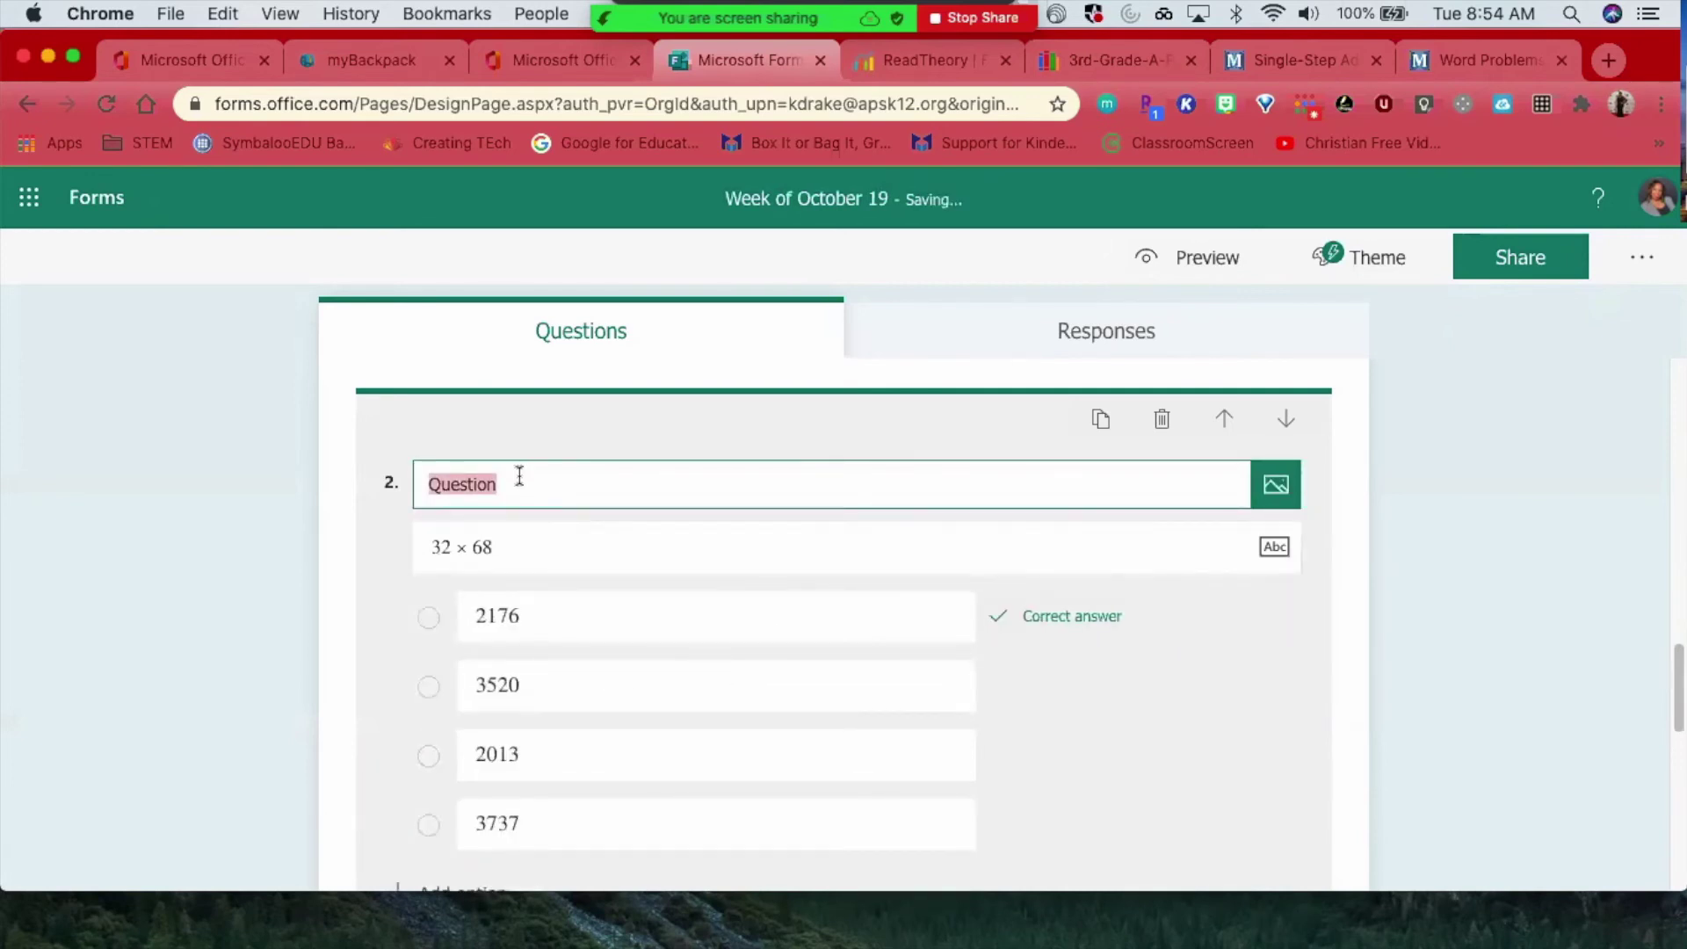
type("Comple")
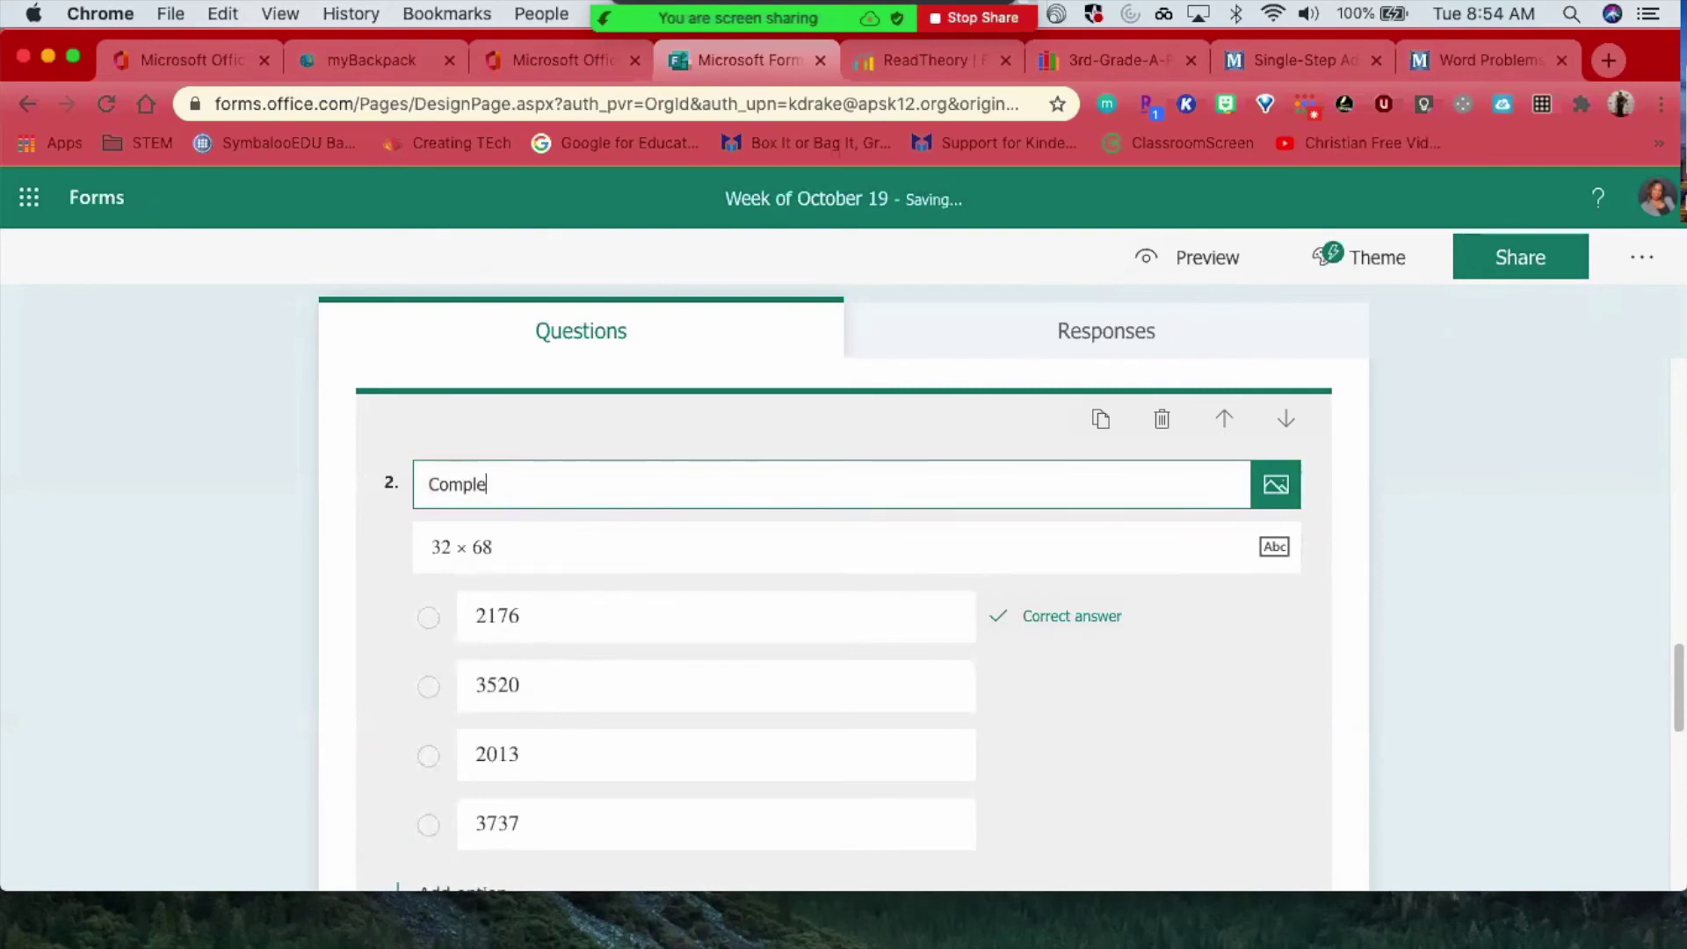
type("te the following equation.")
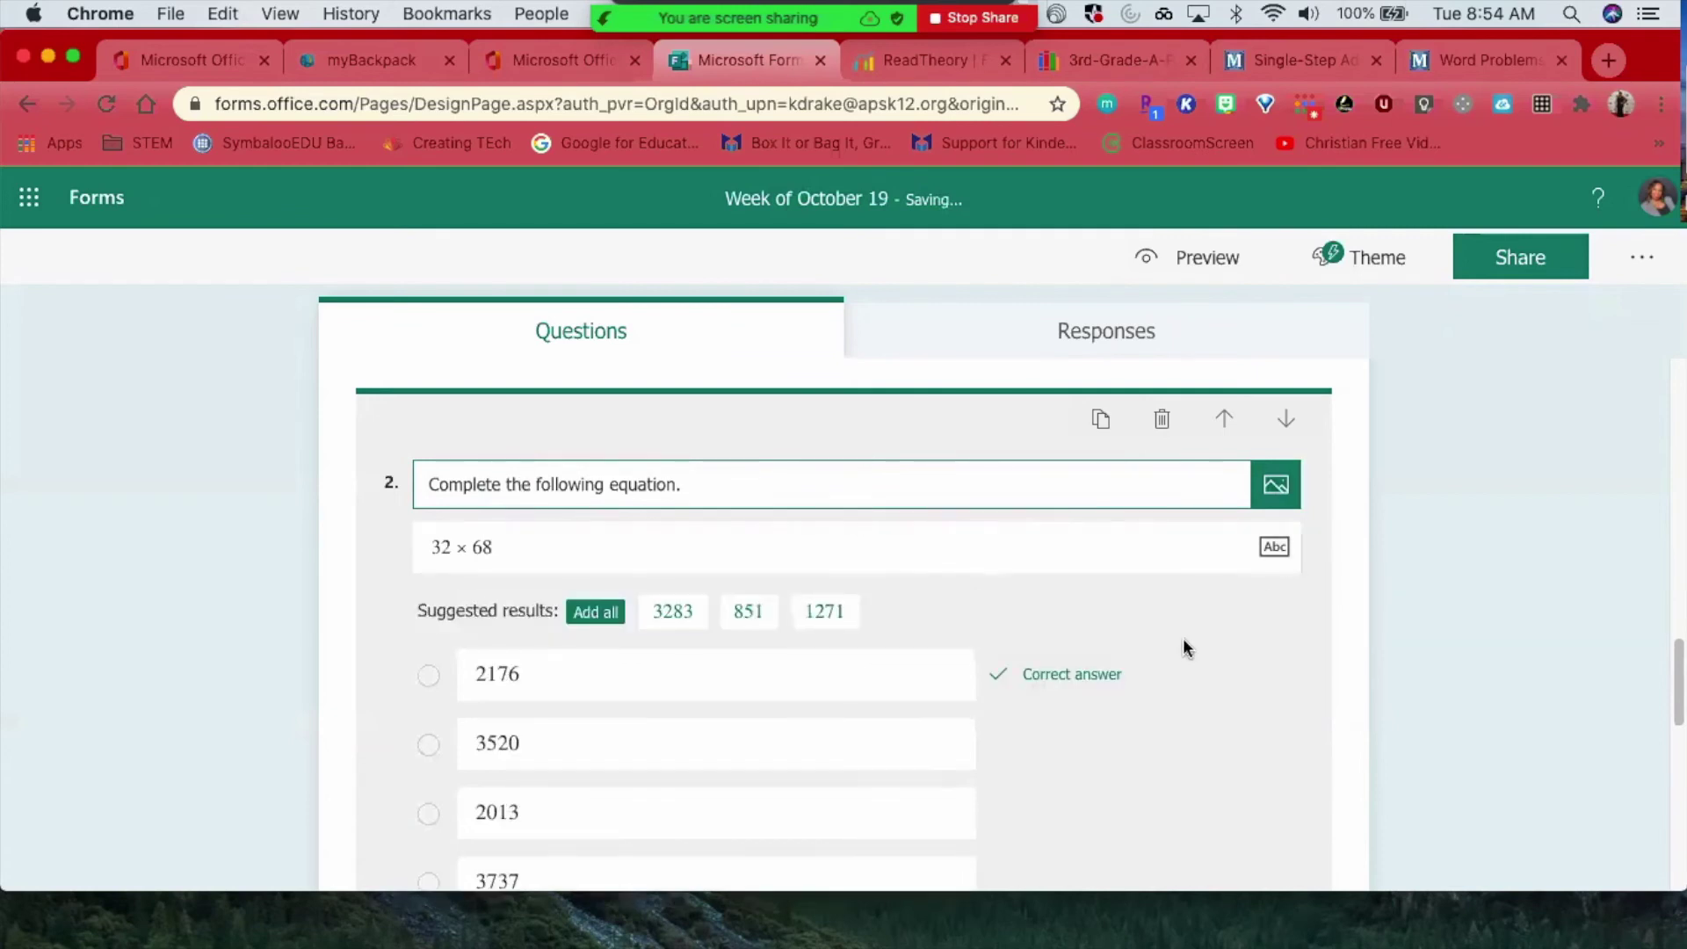
- Add all the suggested question ideas, 18 × 69, 14 × 68 and 26 × 64, to the Math section
scroll(1187, 648, "down", 5)
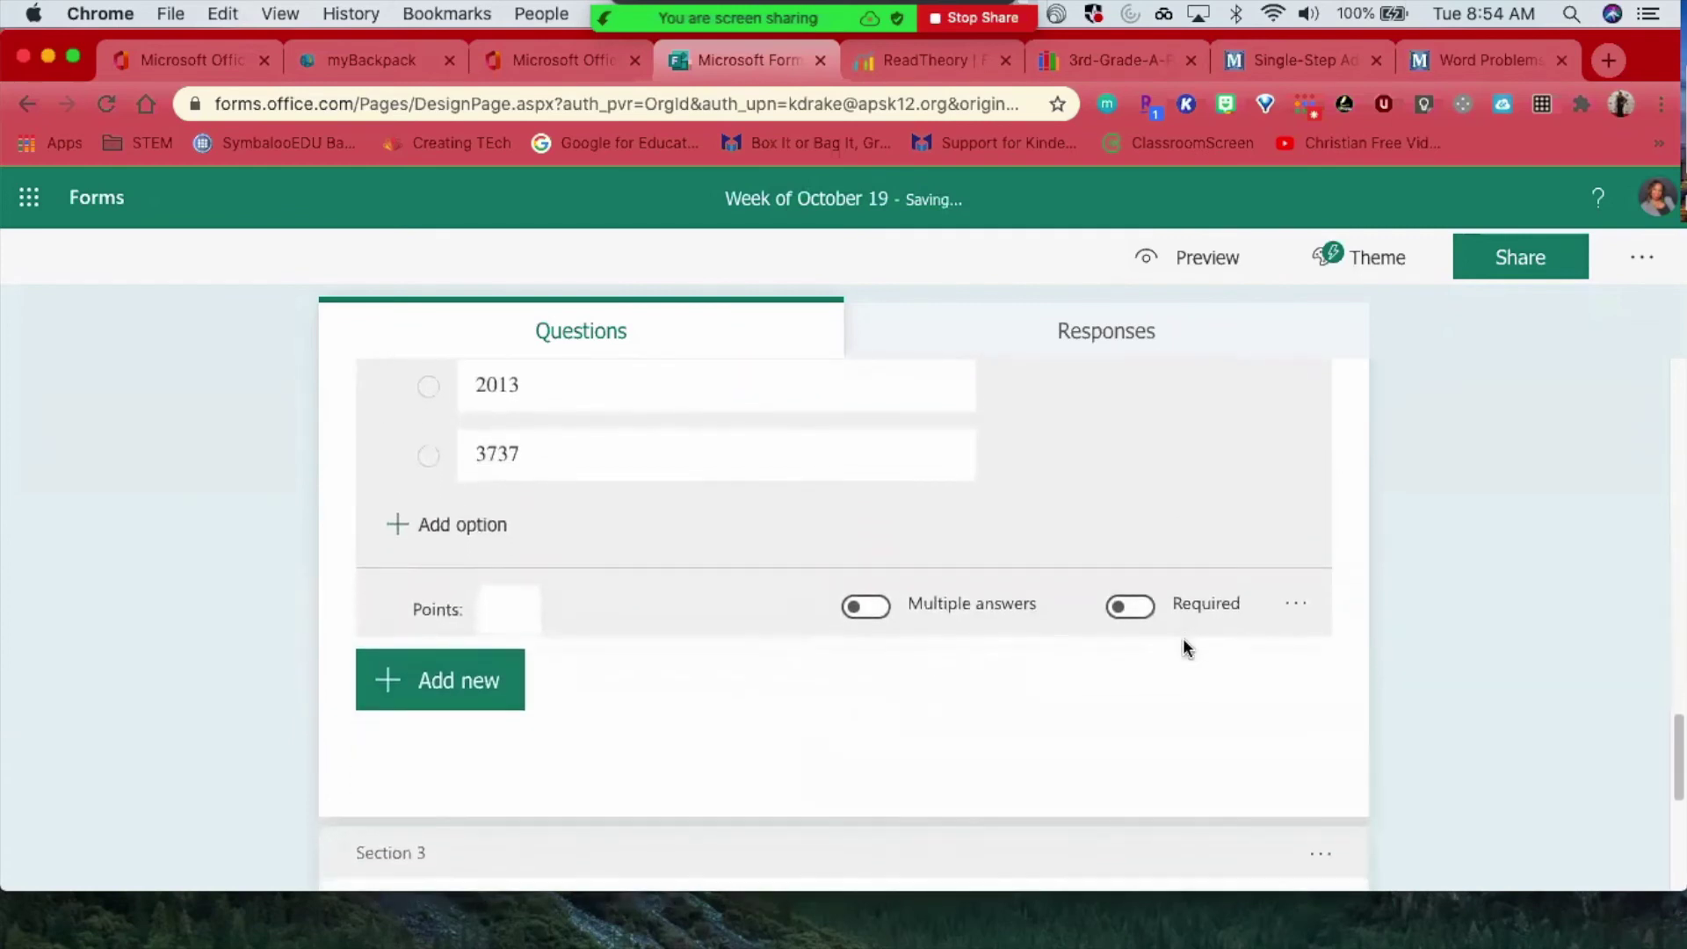
left_click(463, 656)
scroll(595, 675, "down", 4)
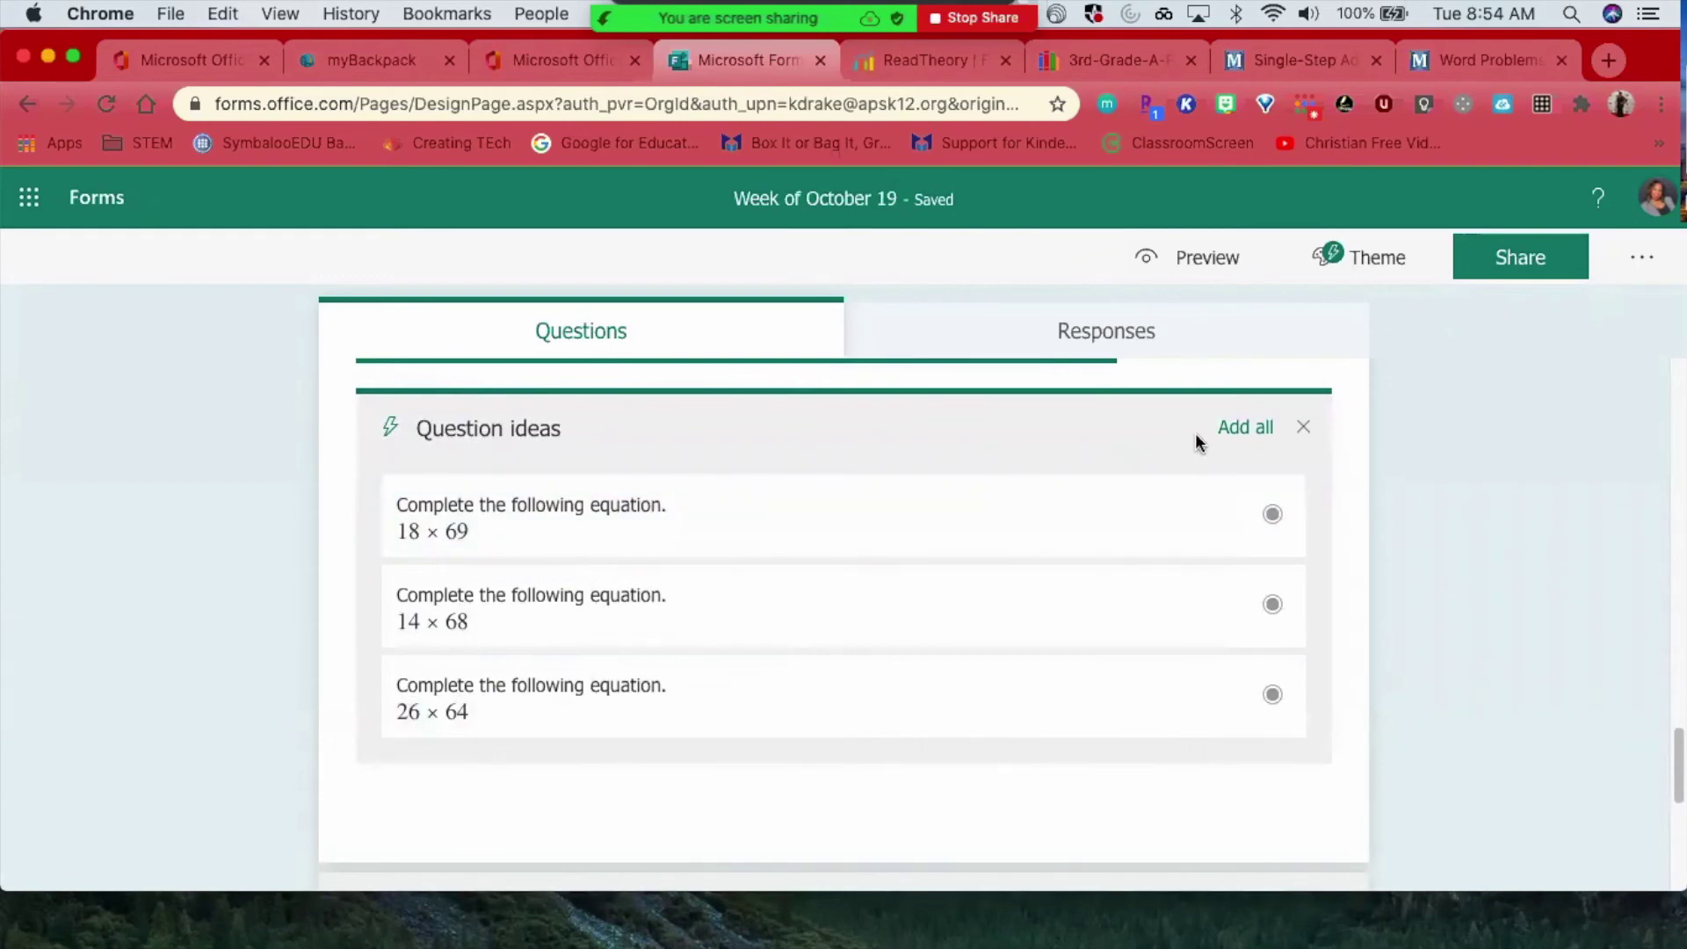
left_click(1251, 433)
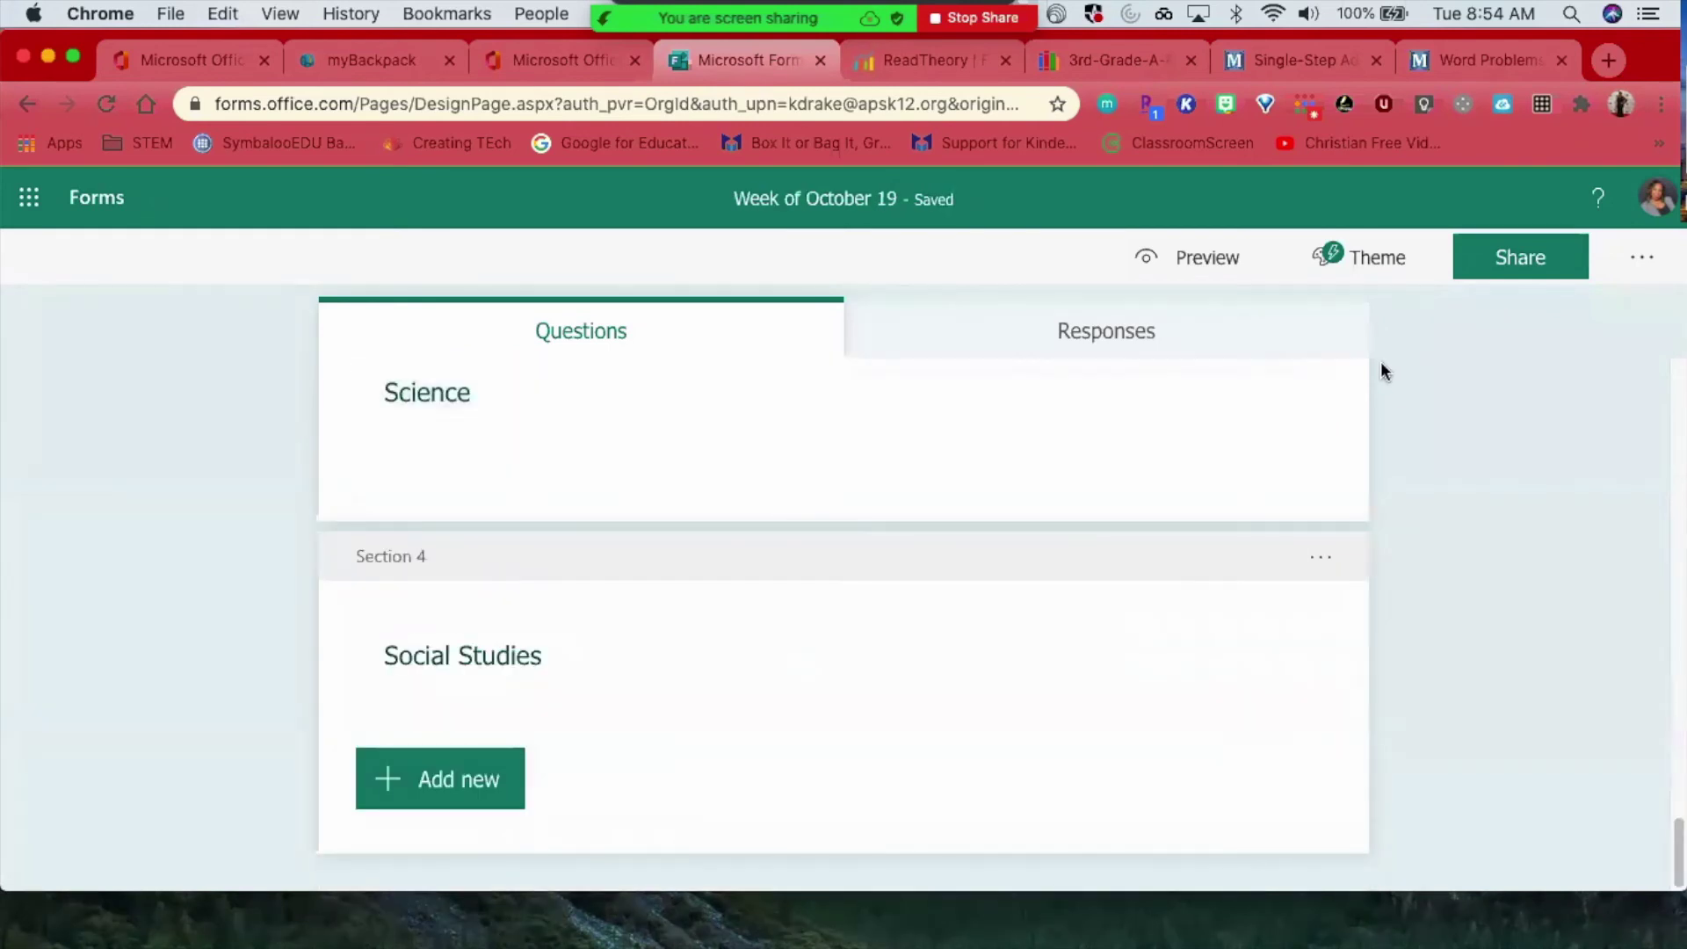
- Review the added multiplication questions 3 to 5 with their answer options and marked correct answers
scroll(1394, 398, "up", 9)
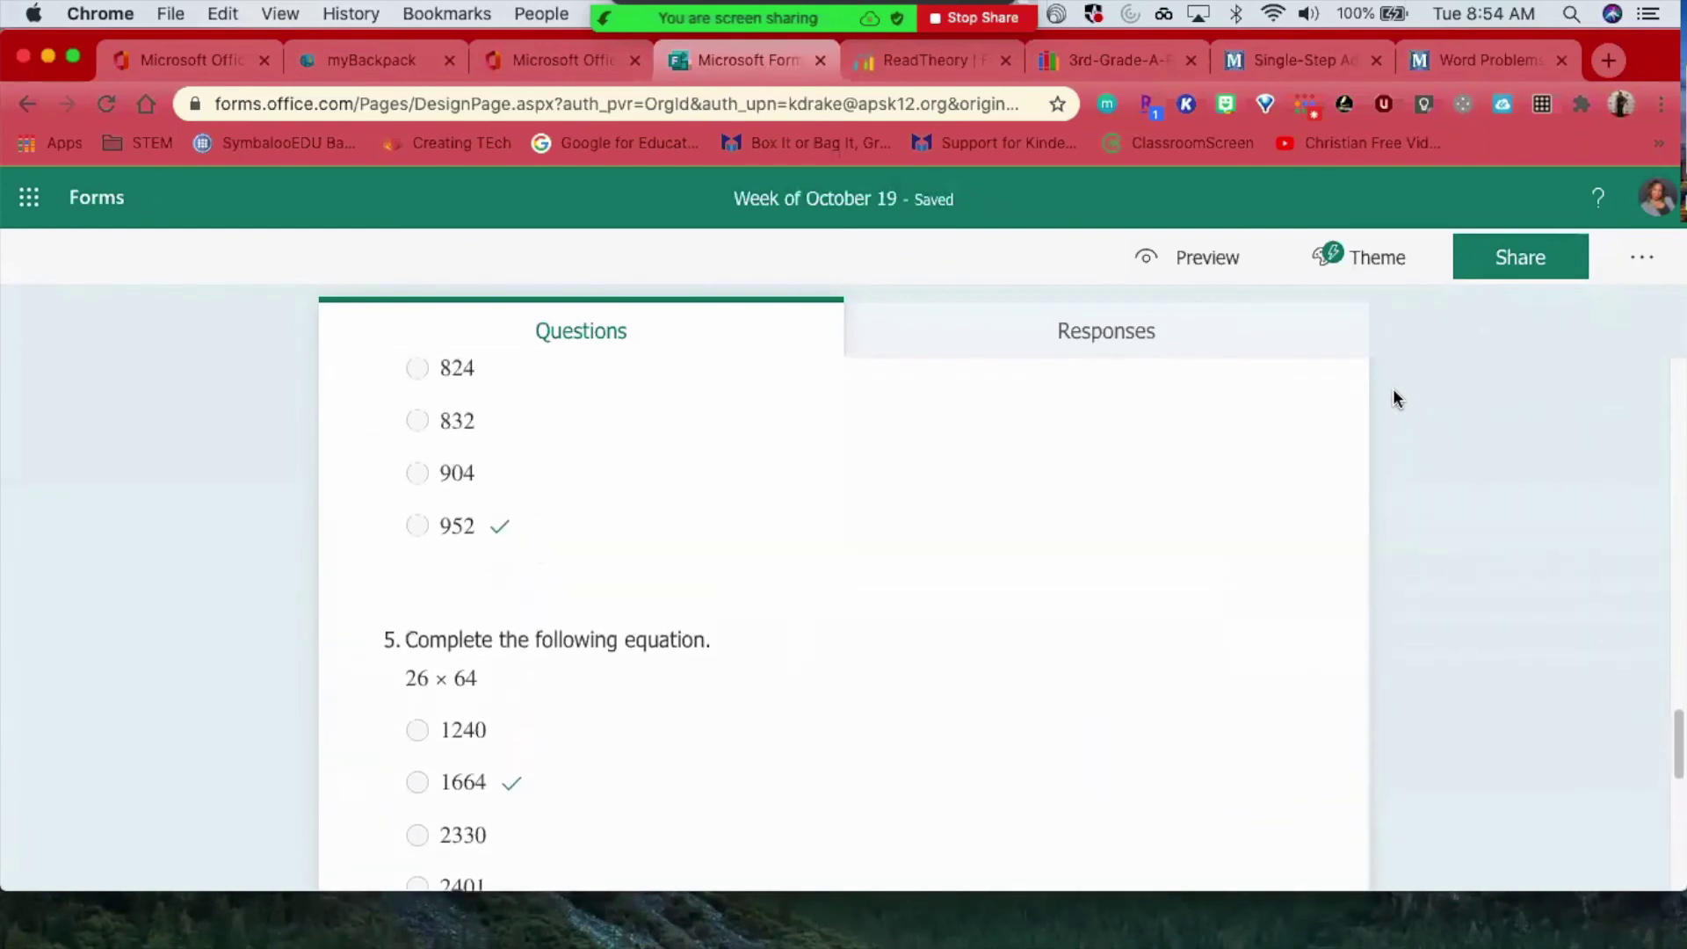
scroll(1394, 398, "up", 6)
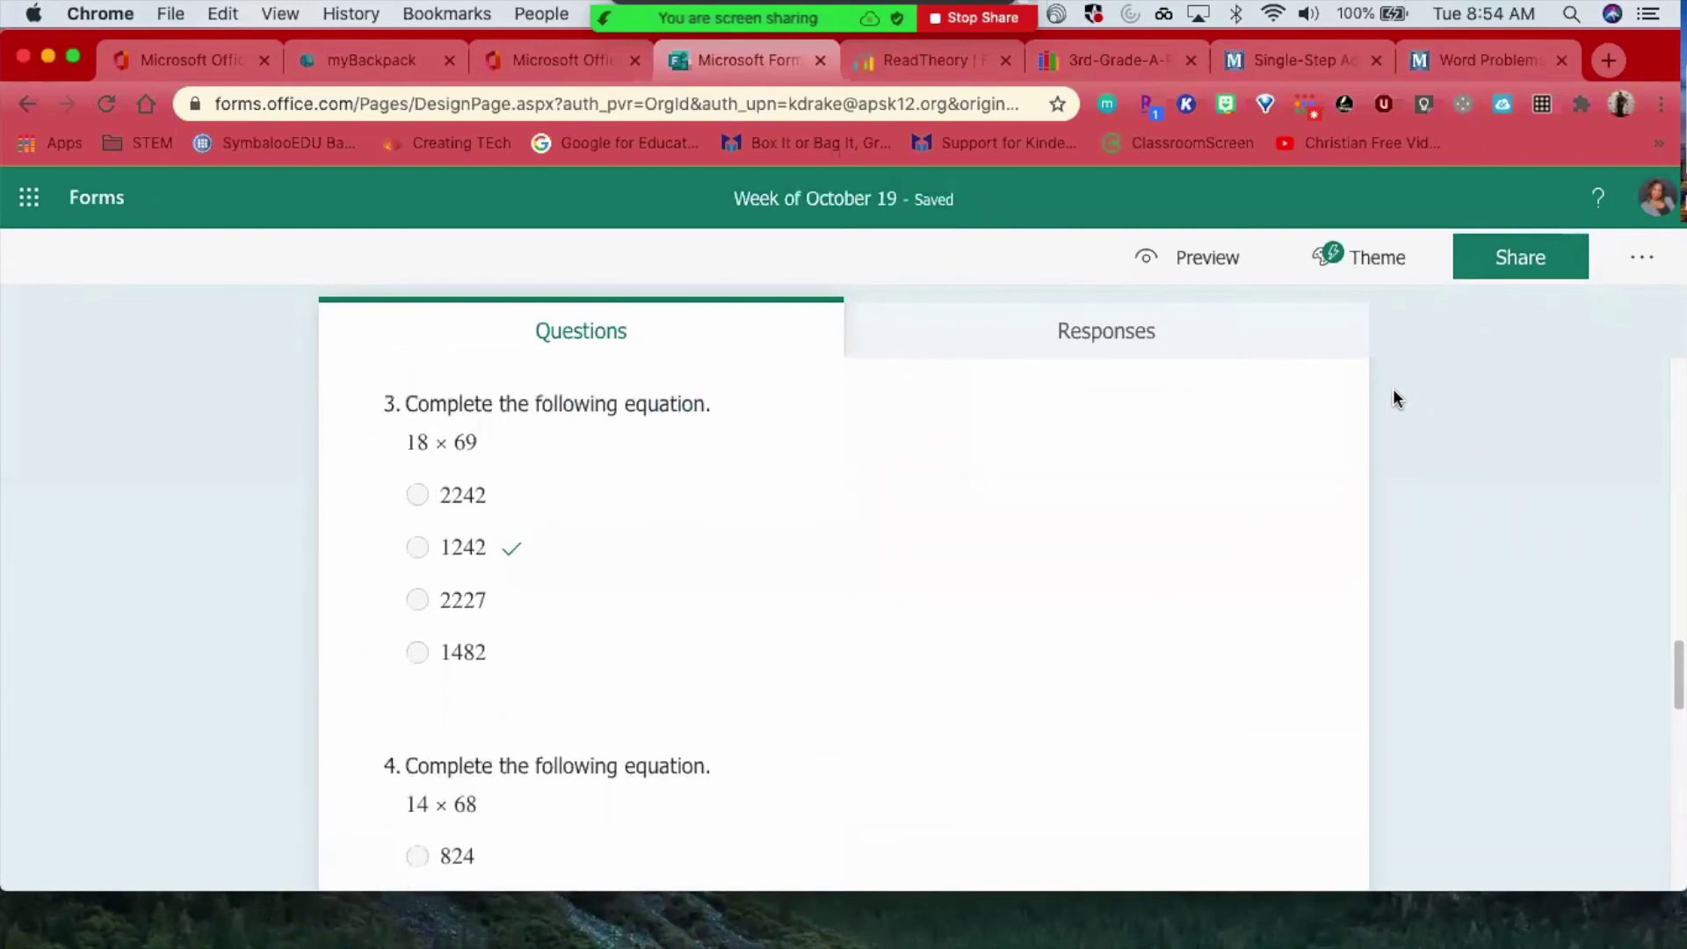
scroll(1394, 391, "down", 1)
scroll(1395, 392, "down", 3)
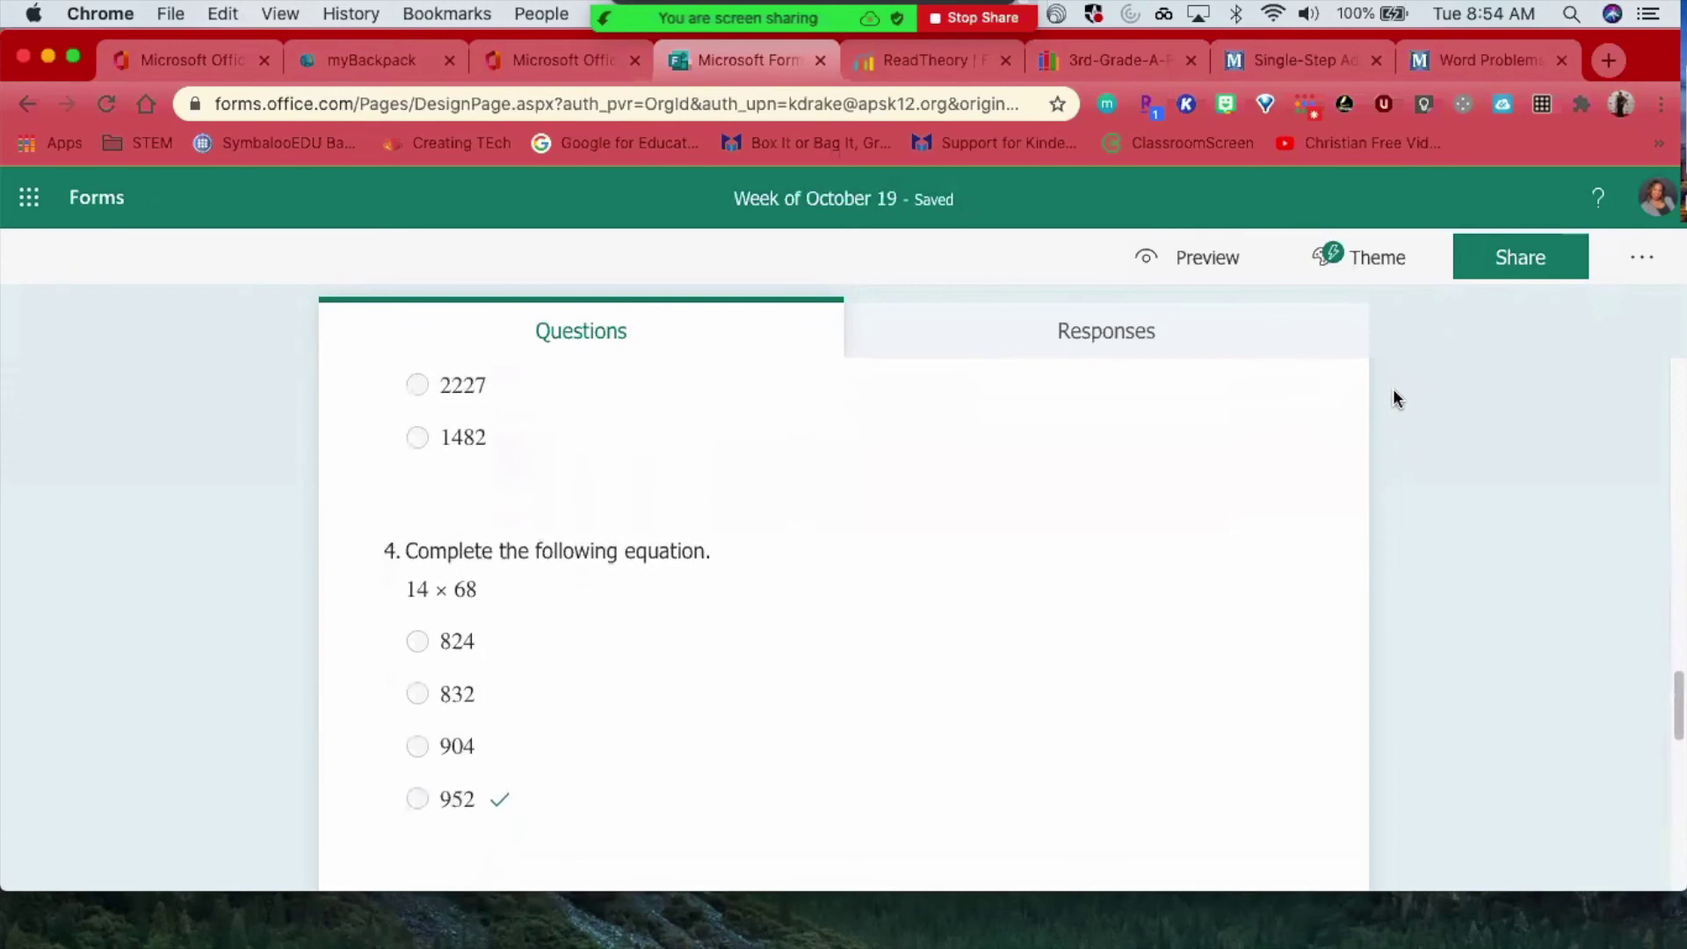
scroll(711, 672, "down", 5)
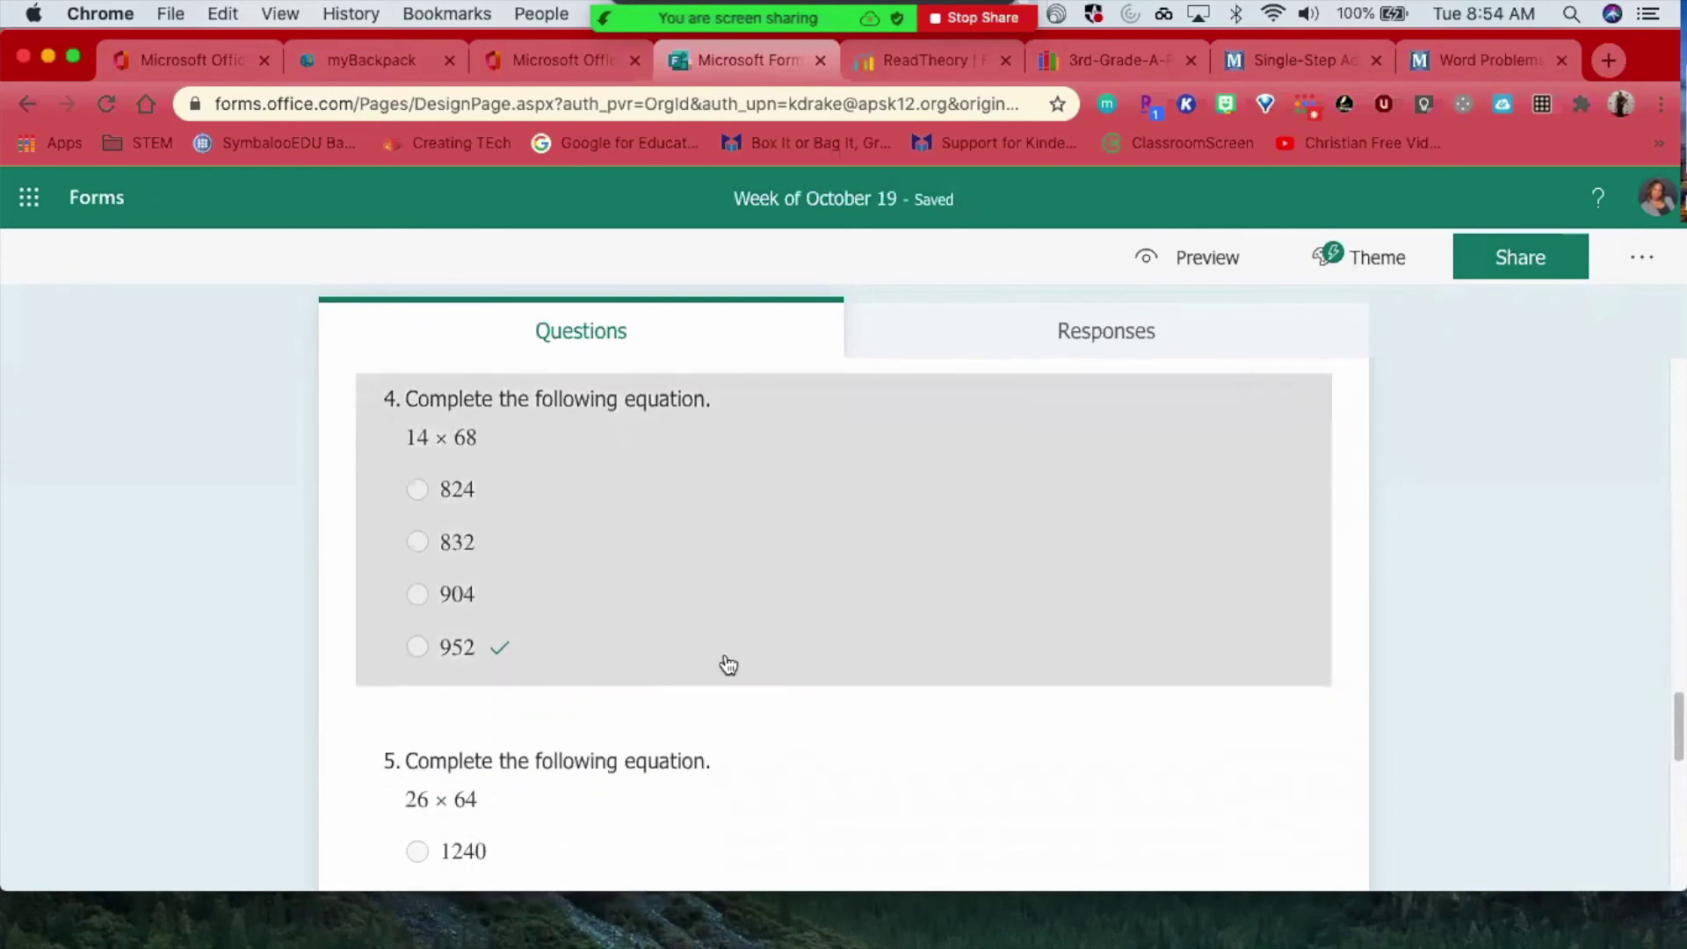
scroll(728, 665, "down", 1)
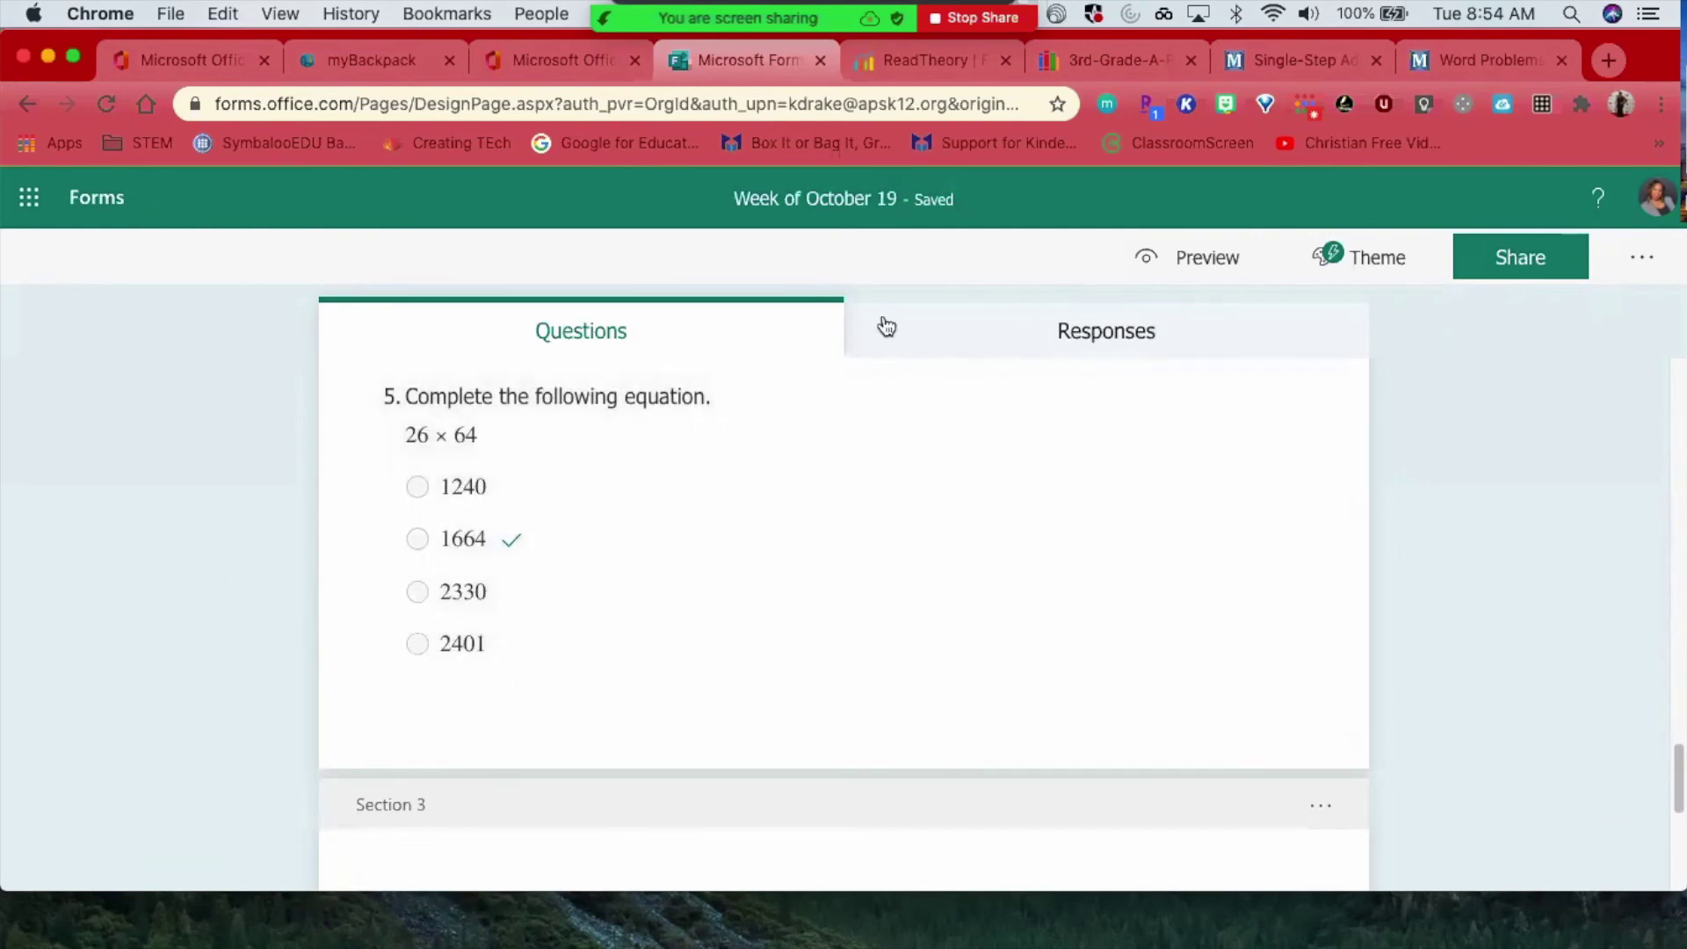
- Show the options for sending the form and collecting responses, and open the quiz preview
left_click(1525, 256)
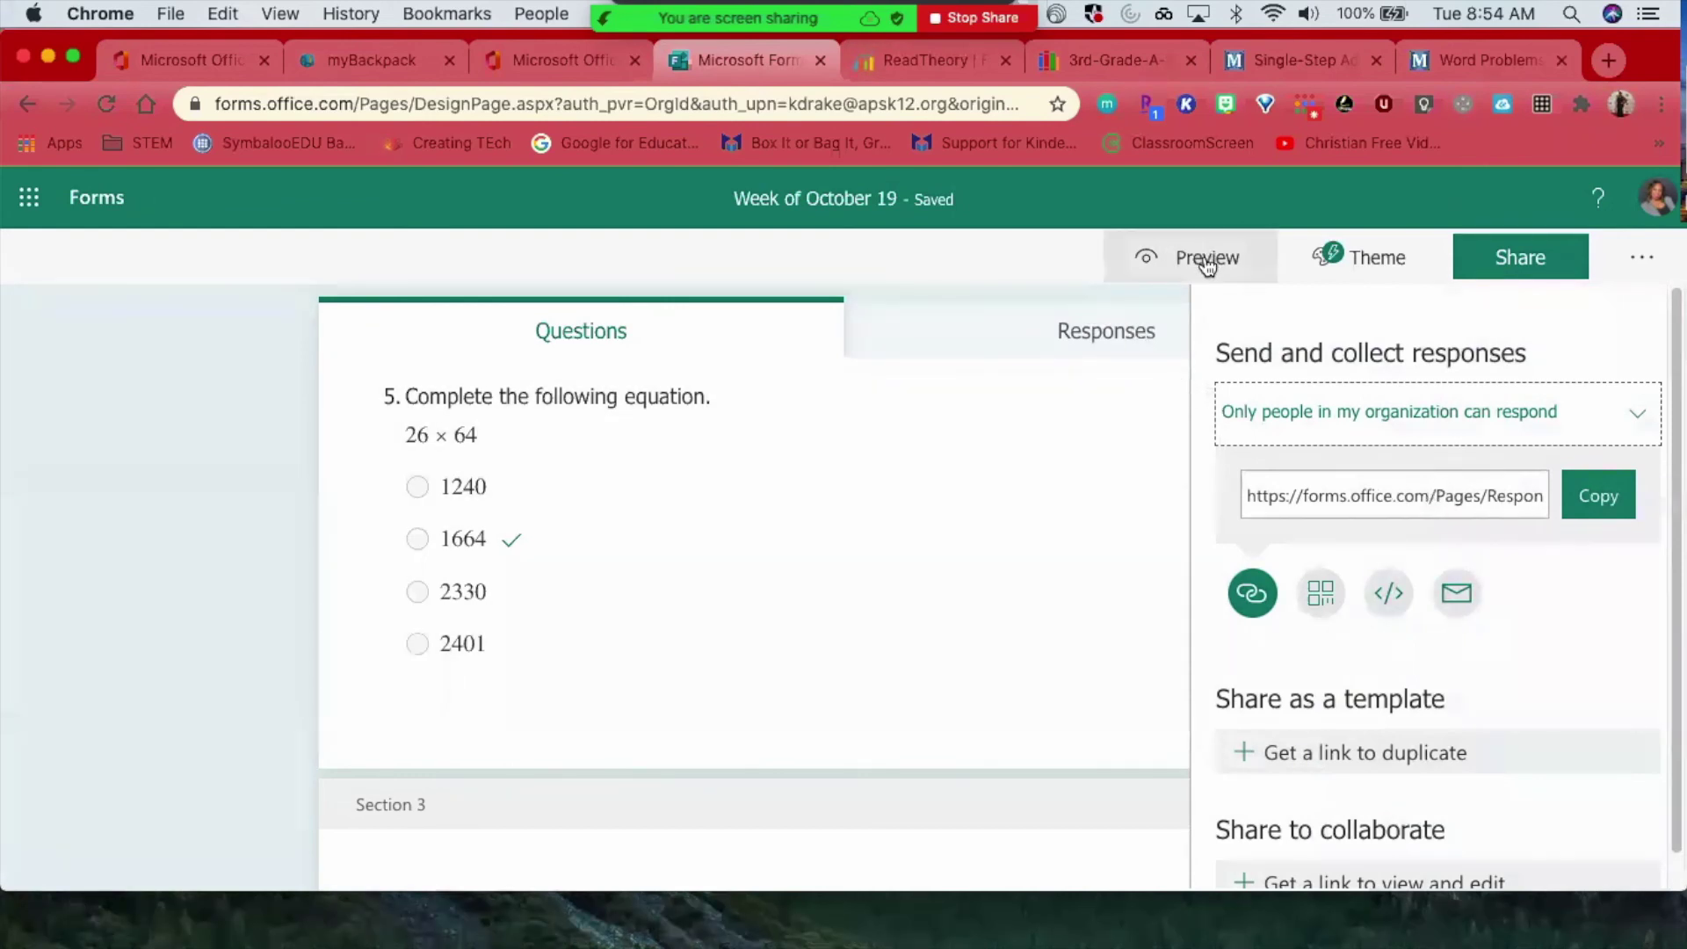
left_click(1206, 258)
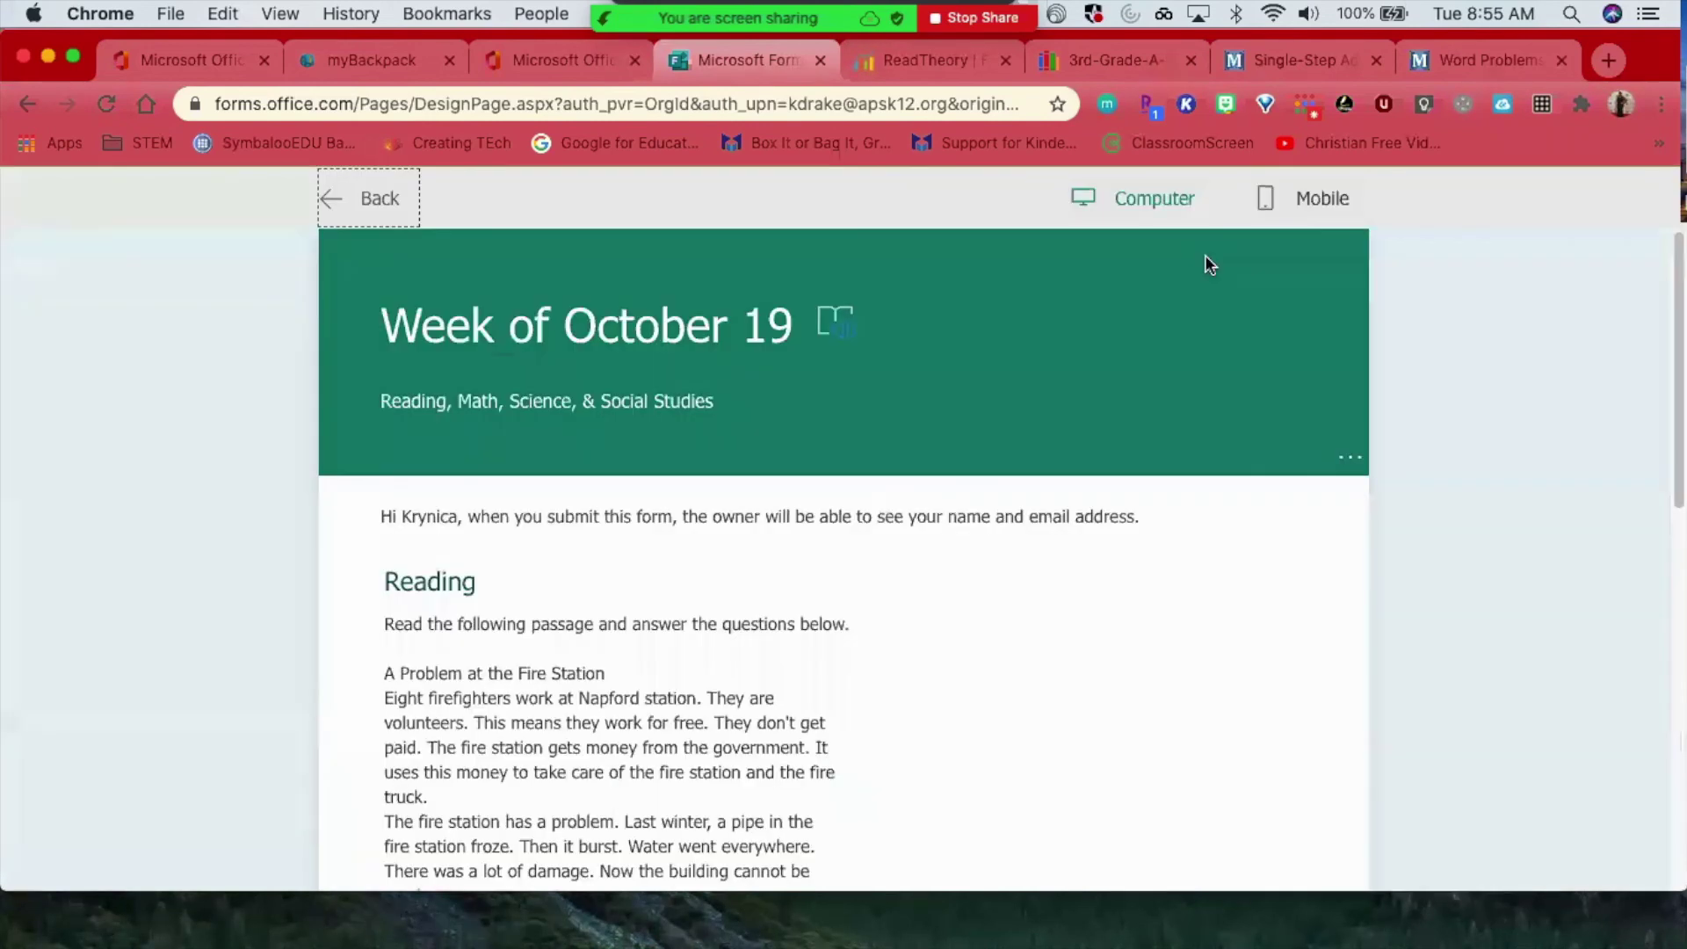
- View the quiz title and the Reading section in Immersive Reader, playing the start of the Reading text aloud, and return to the preview
left_click(833, 327)
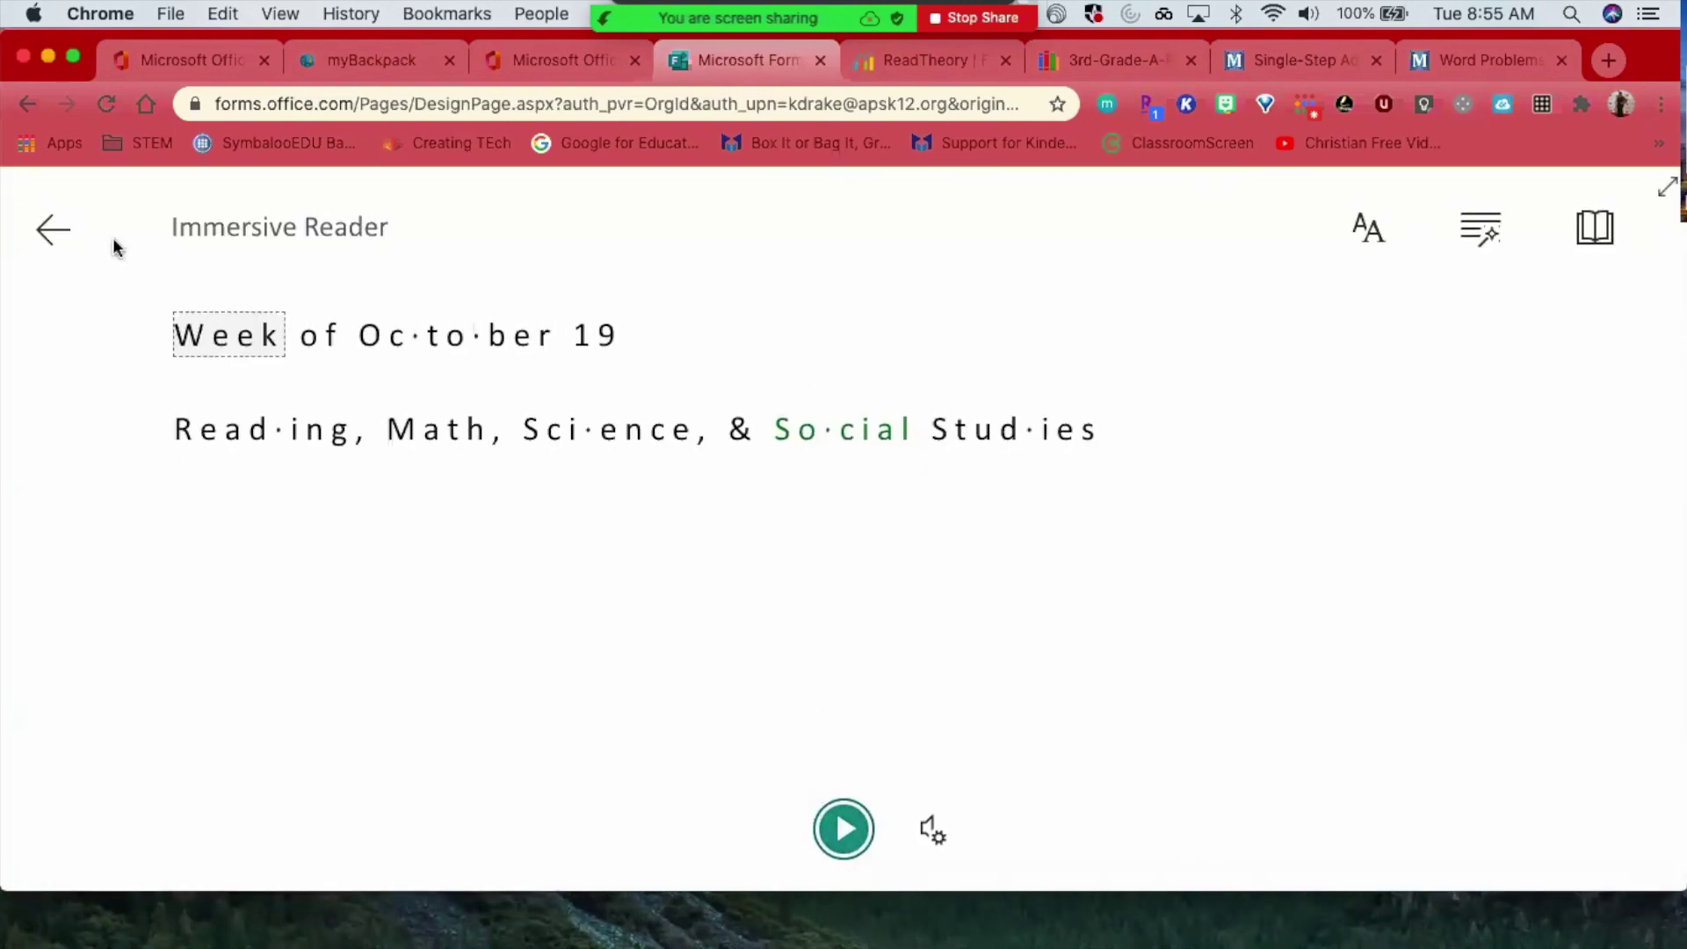
left_click(53, 230)
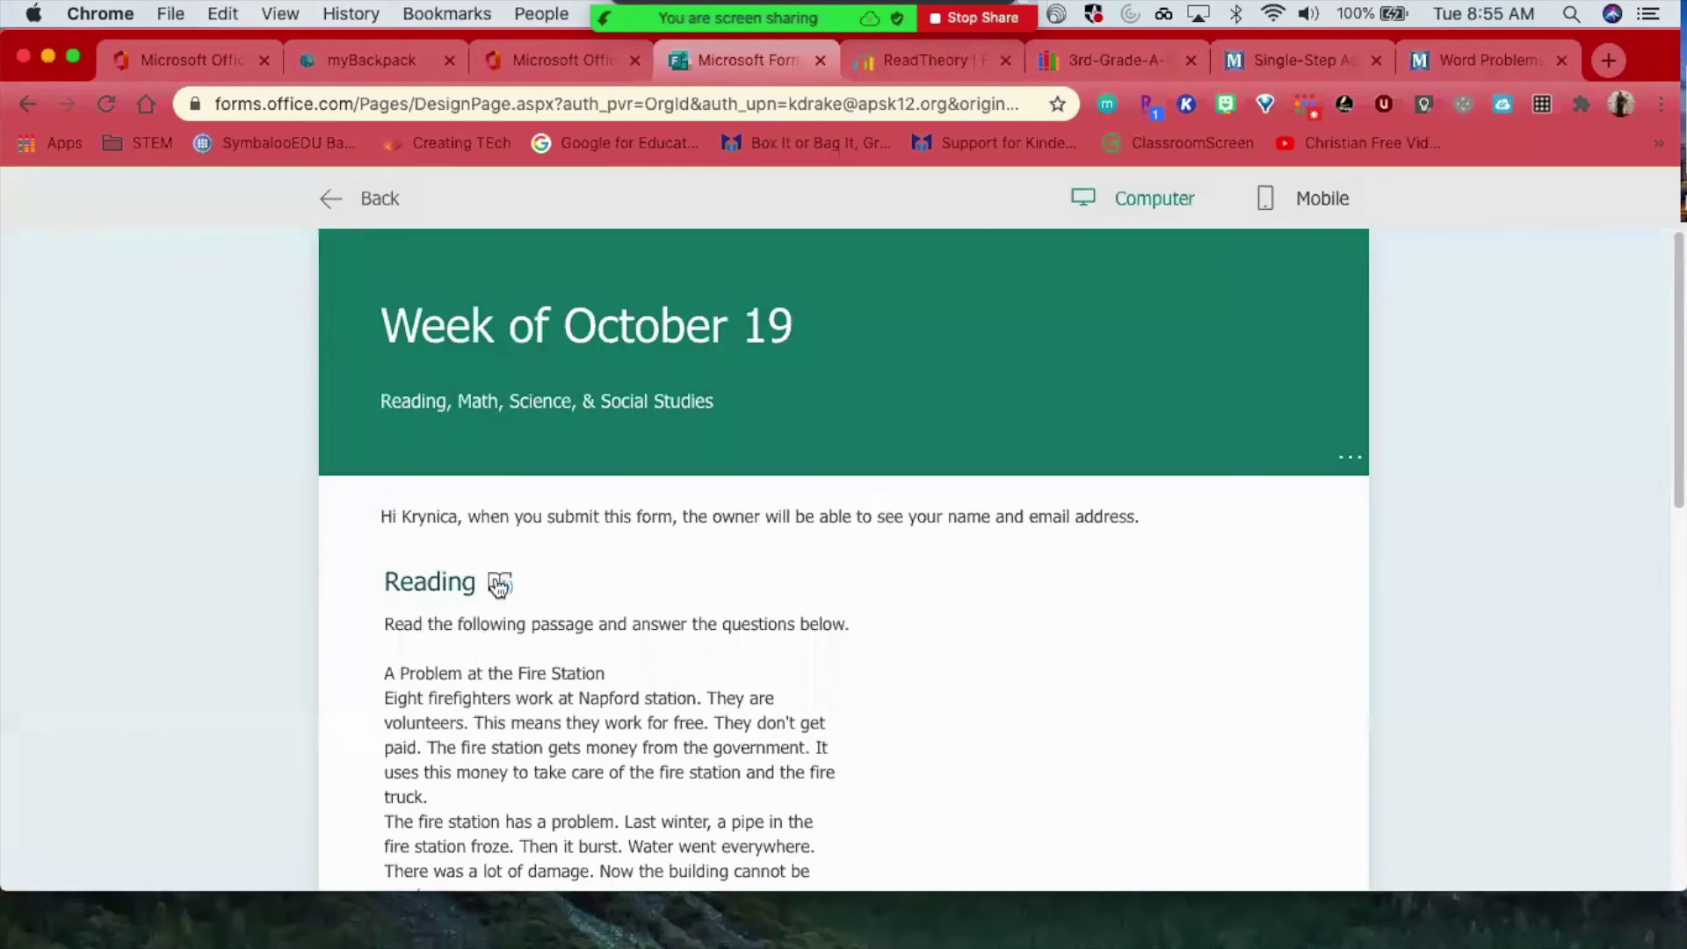
left_click(499, 586)
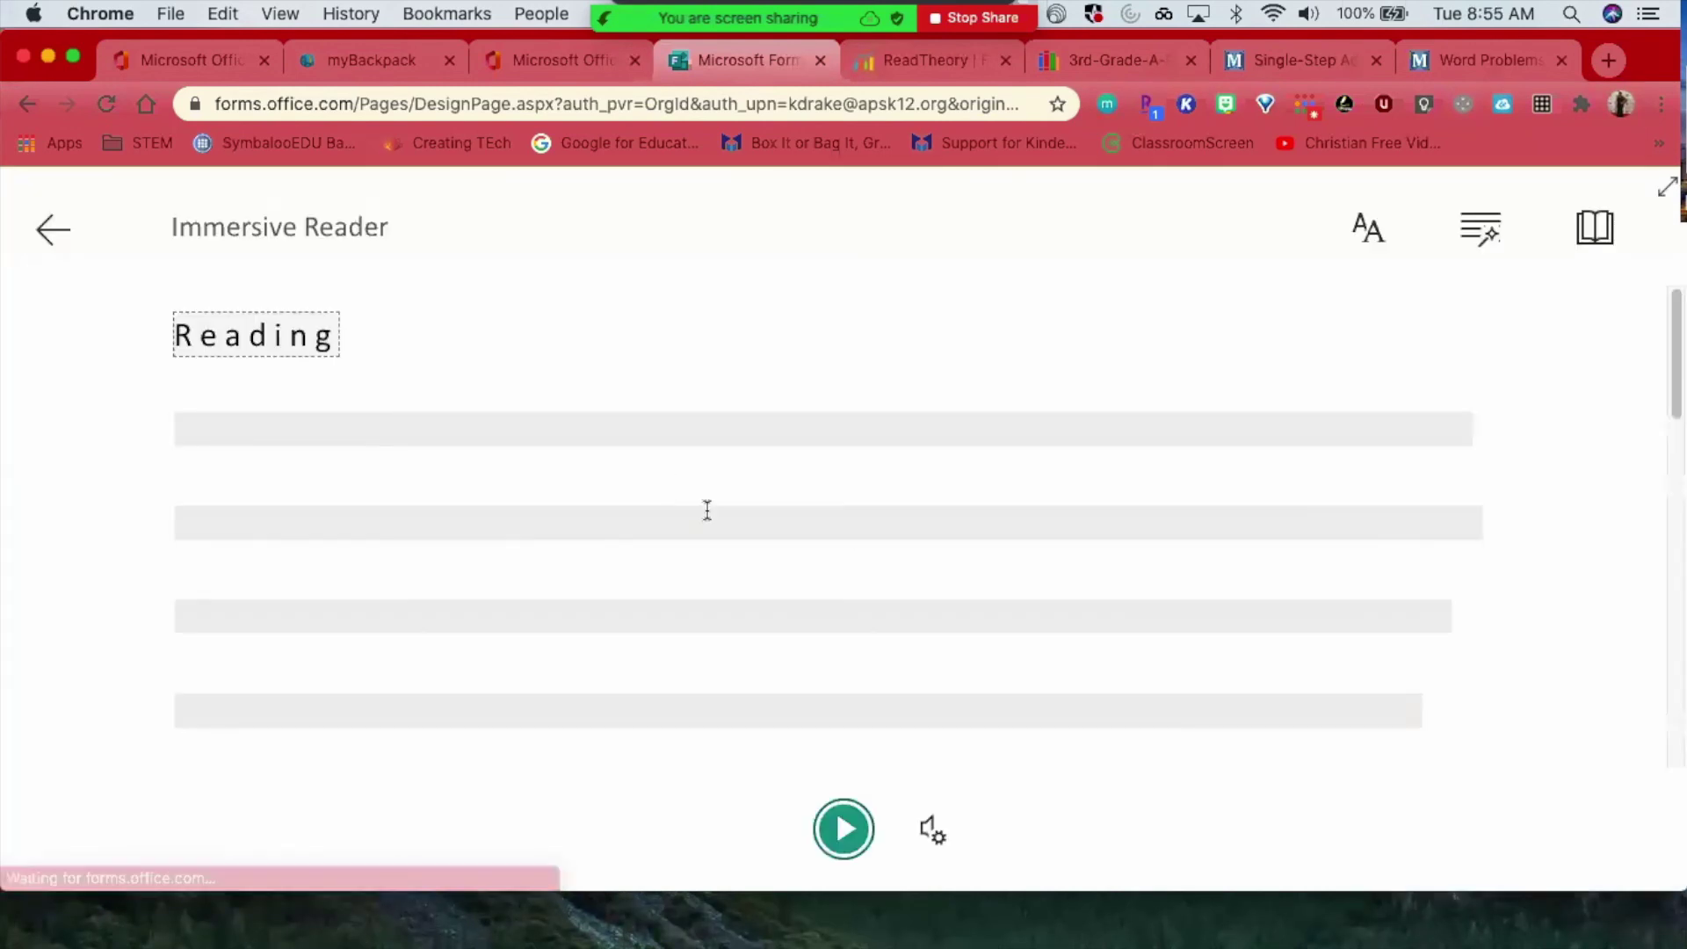
left_click(845, 842)
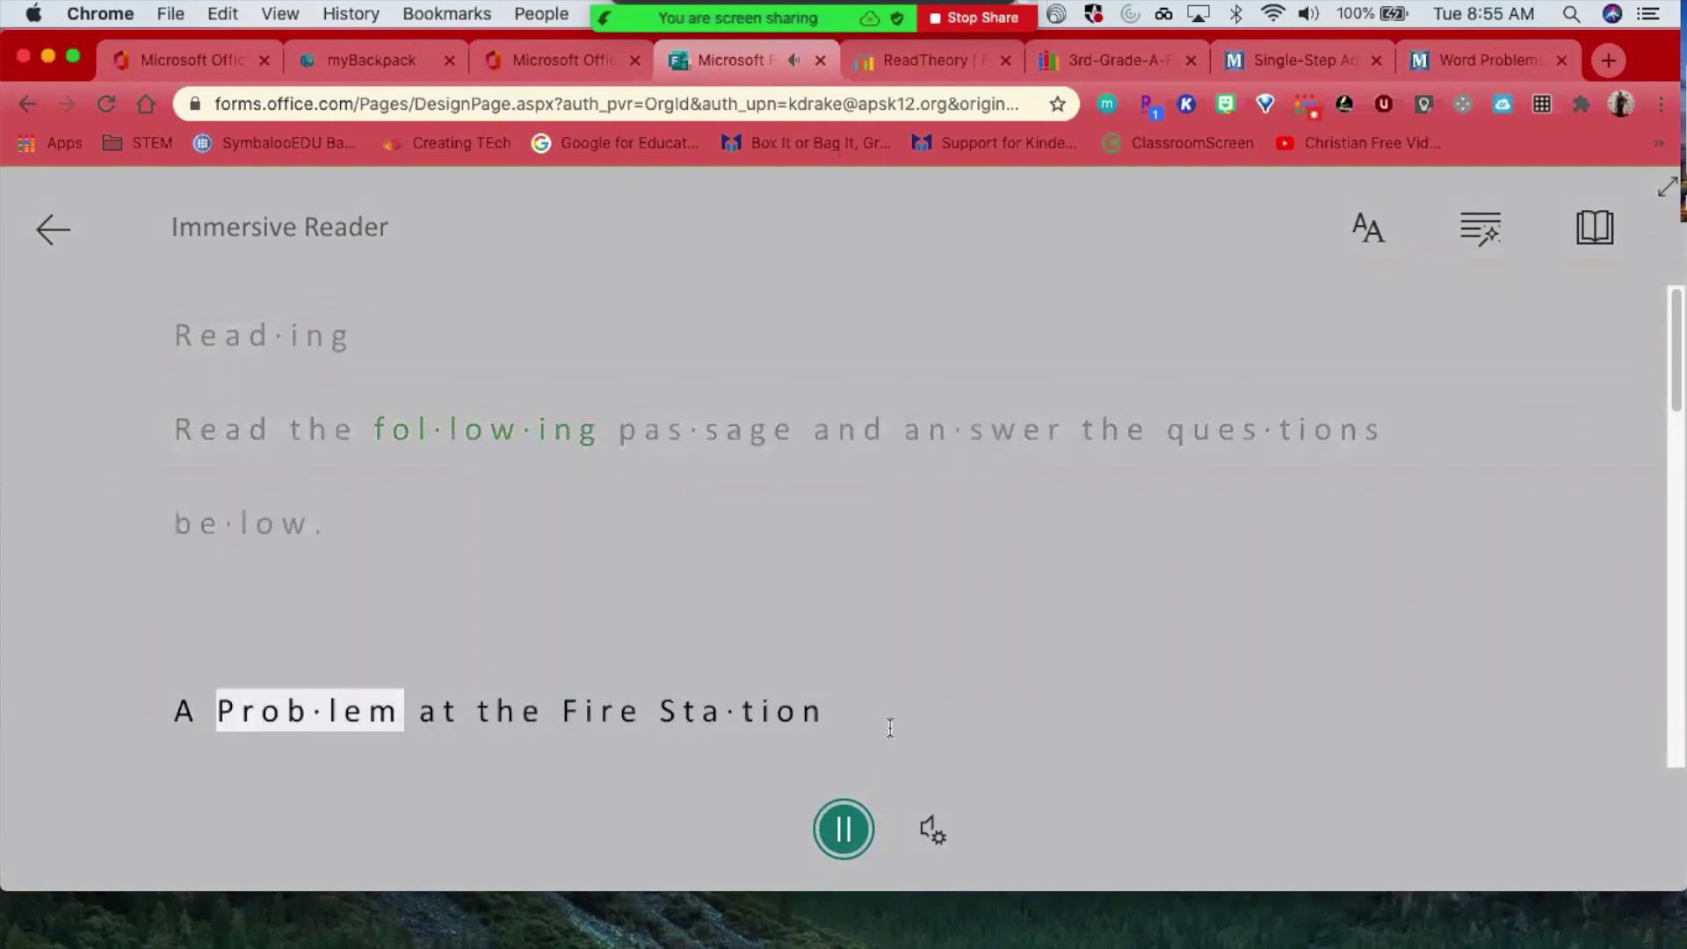
left_click(842, 830)
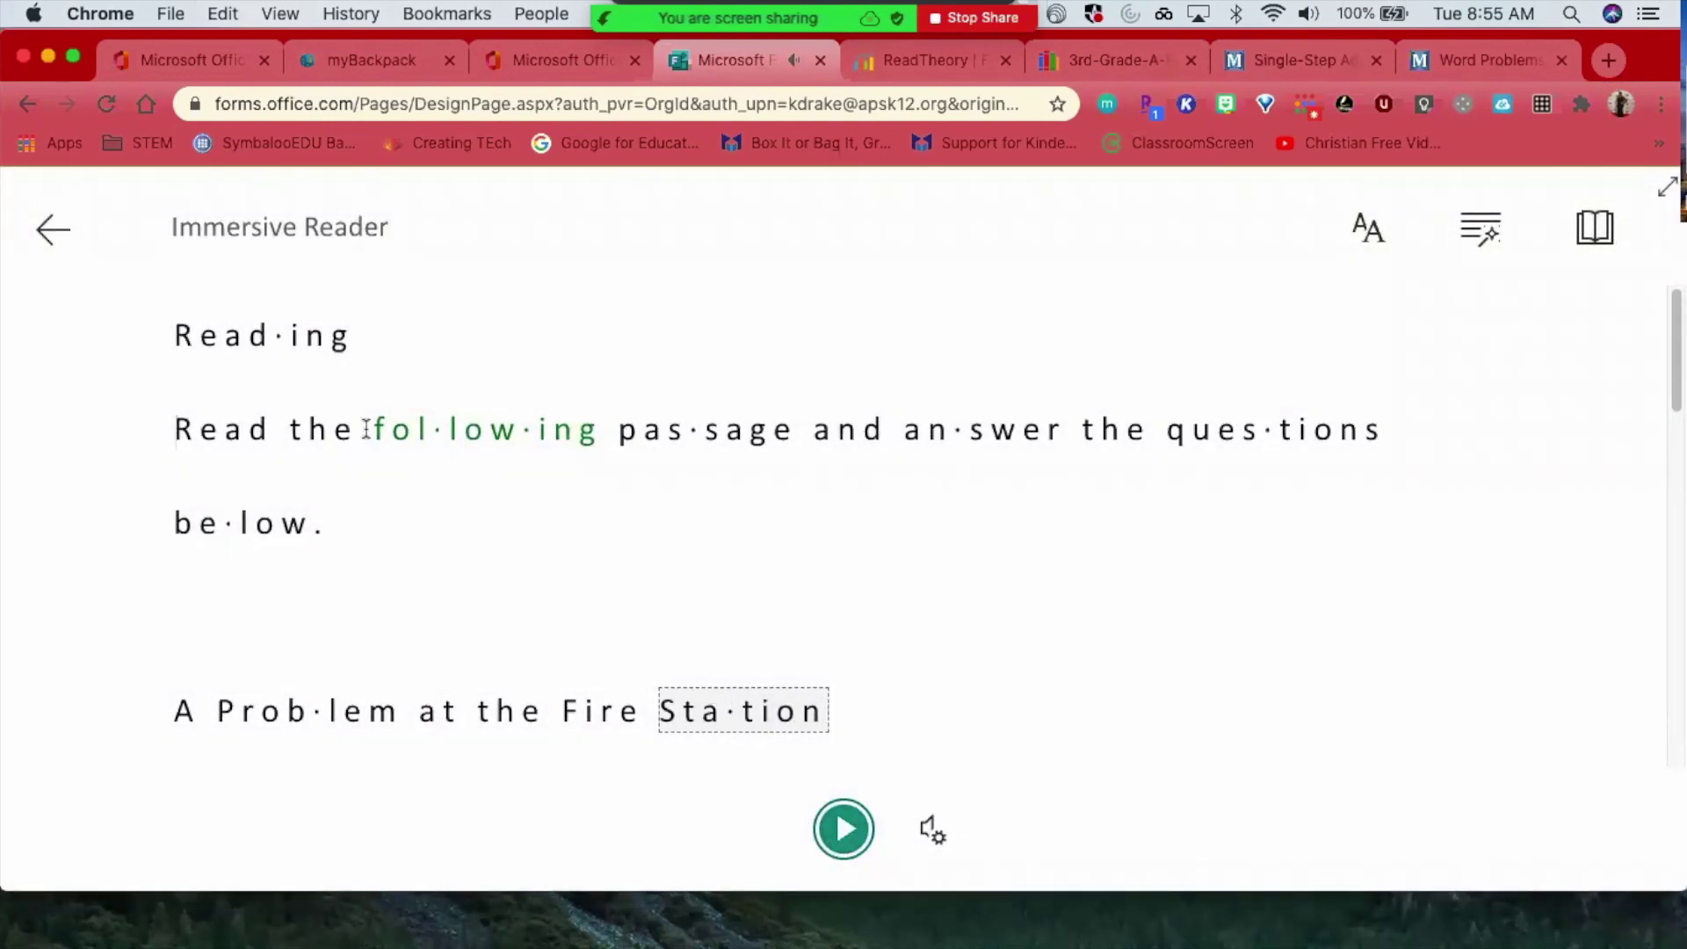
left_click(53, 231)
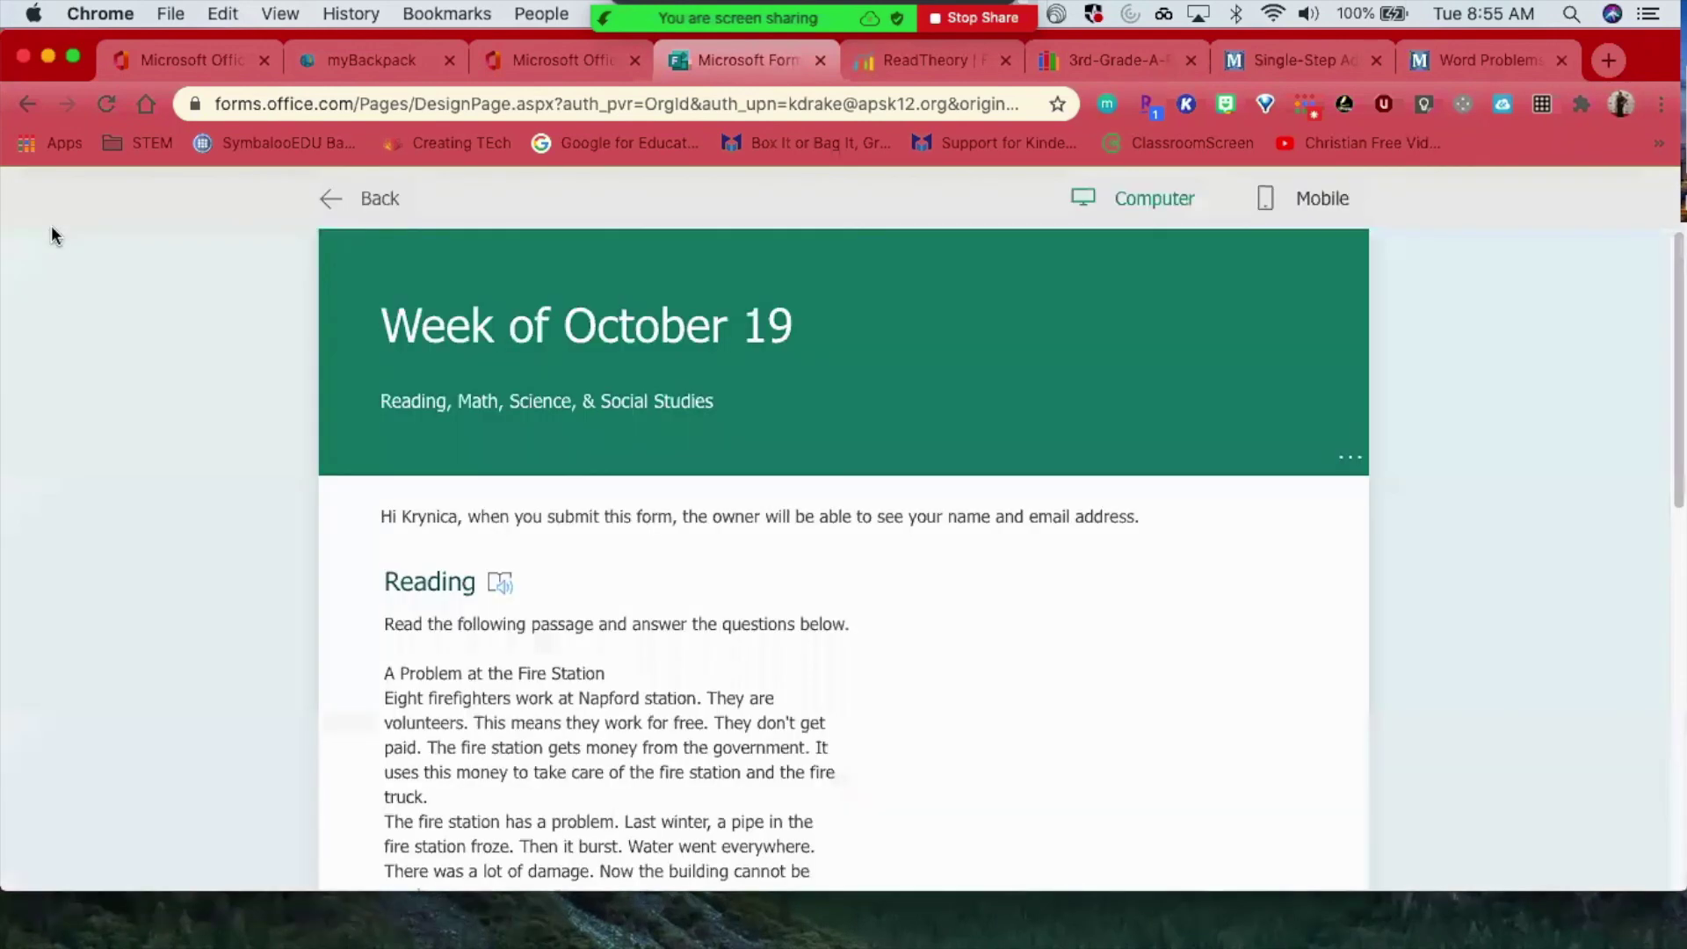